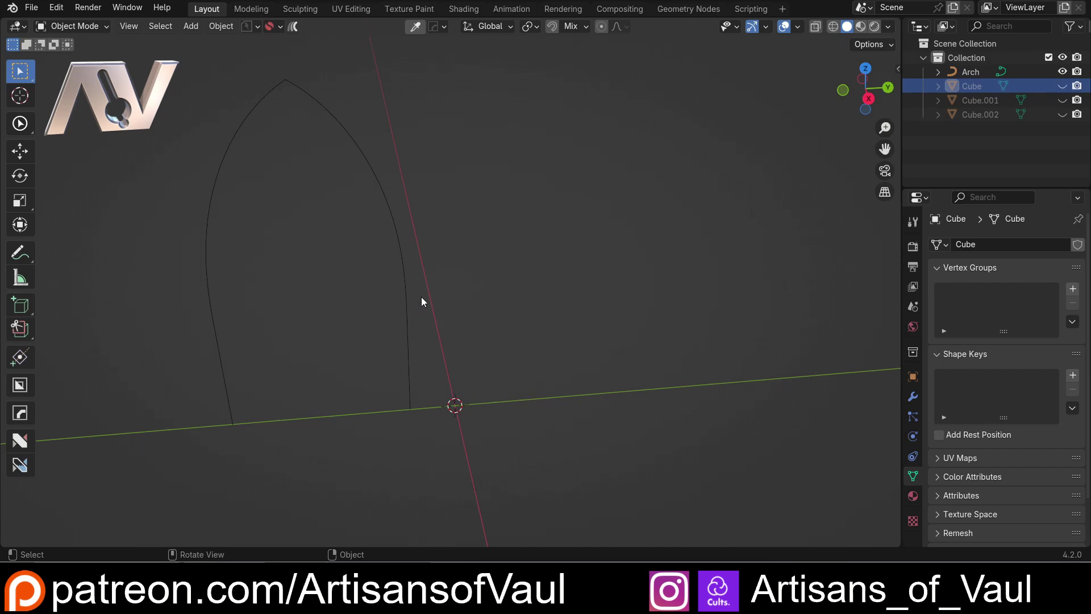
- Select the pointed Arch curve and inspect it from several angles, then deselect it
{"action": "left_click", "coordinate": [407, 280]}
{"action": "mouse_move", "coordinate": [418, 309]}
{"action": "middle_mouse_down"}
{"action": "mouse_move", "coordinate": [409, 224]}
{"action": "mouse_move", "coordinate": [399, 321]}
{"action": "middle_mouse_up"}
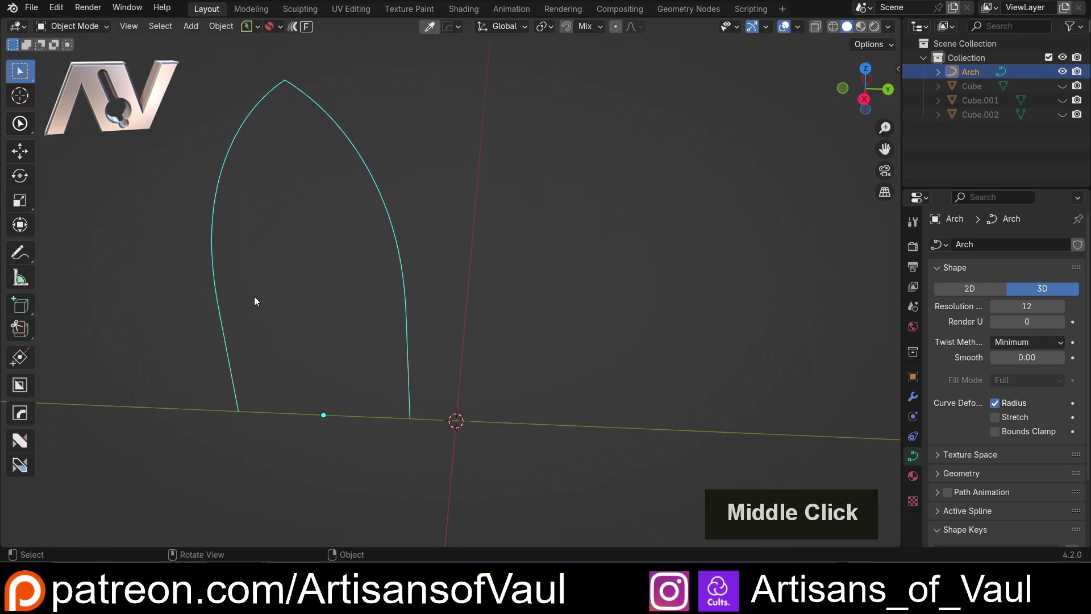
{"action": "left_click", "coordinate": [380, 447]}
{"action": "scroll", "coordinate": [462, 380], "scroll_direction": "up", "scroll_amount": 2}
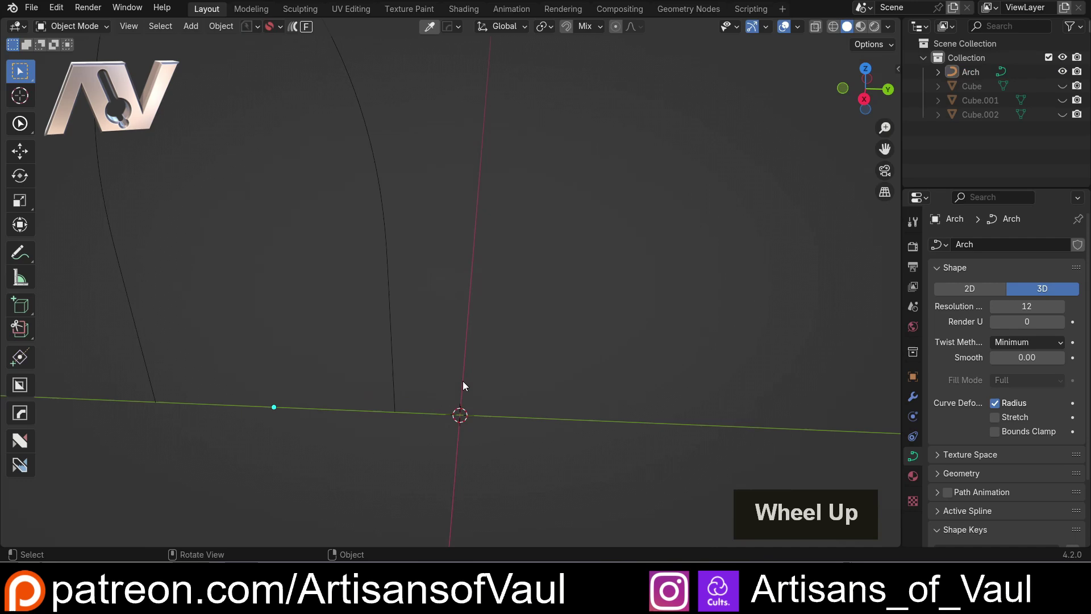
{"action": "scroll", "coordinate": [420, 370], "scroll_direction": "down", "scroll_amount": 2}
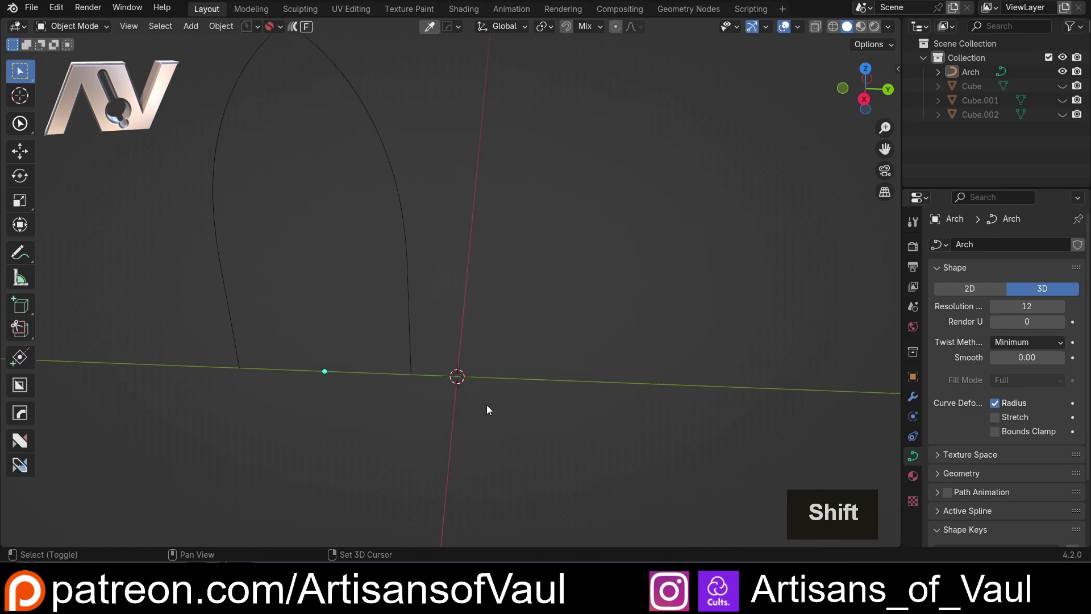
{"action": "middle_click_drag", "start_coordinate": [487, 409], "coordinate": [488, 321], "text": "shift"}
{"action": "scroll", "coordinate": [487, 321], "scroll_direction": "up", "scroll_amount": 3}
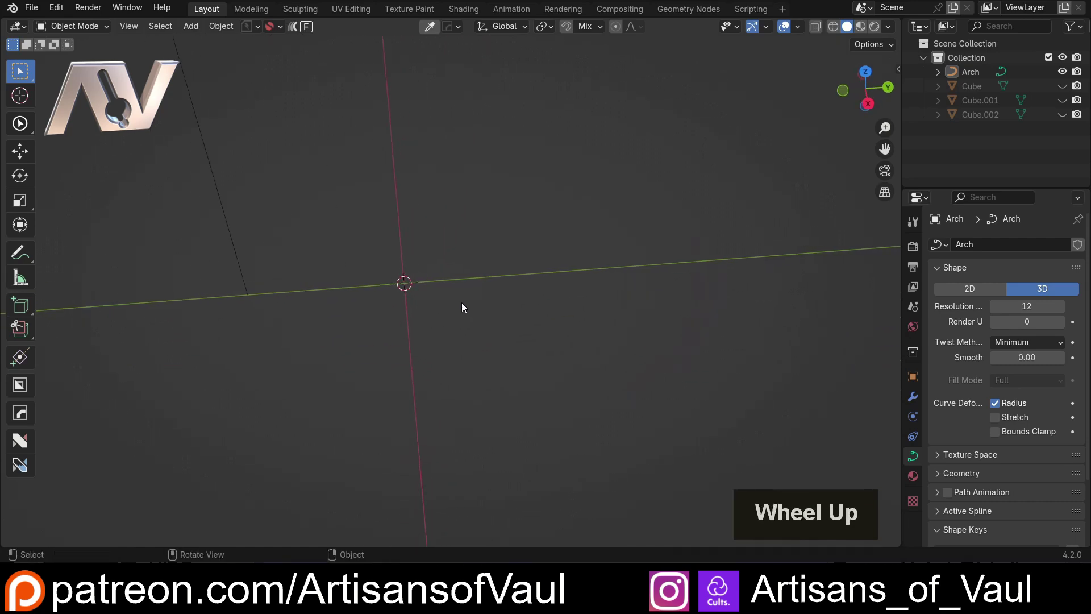
{"action": "scroll", "coordinate": [468, 345], "scroll_direction": "up", "scroll_amount": 2}
- Add a new mesh plane and scale it down slightly
{"action": "key", "text": "shift+a"}
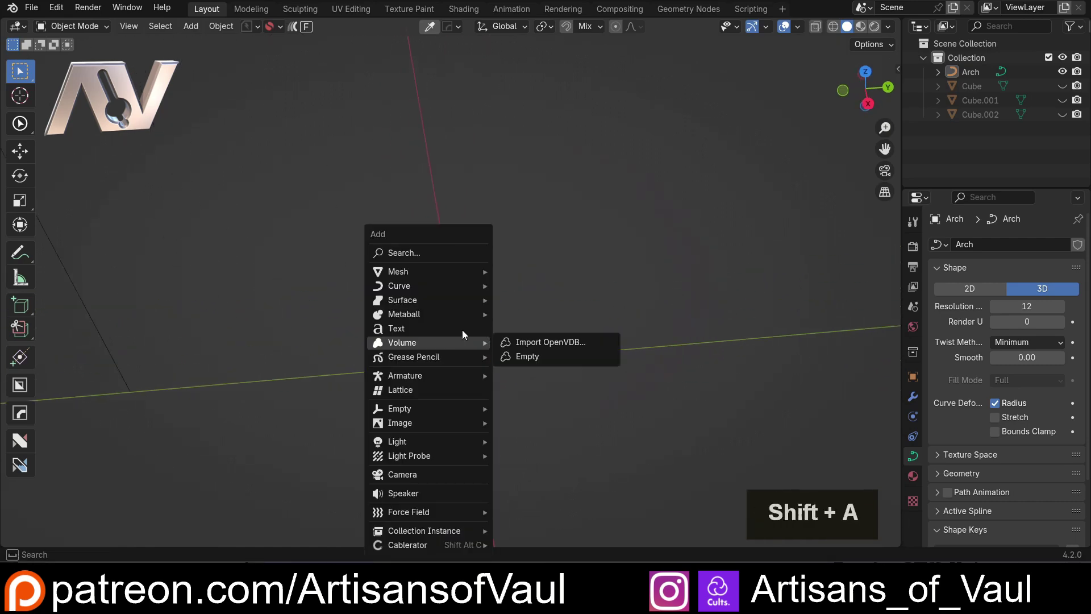
{"action": "mouse_move", "coordinate": [438, 271]}
{"action": "left_click", "coordinate": [533, 286]}
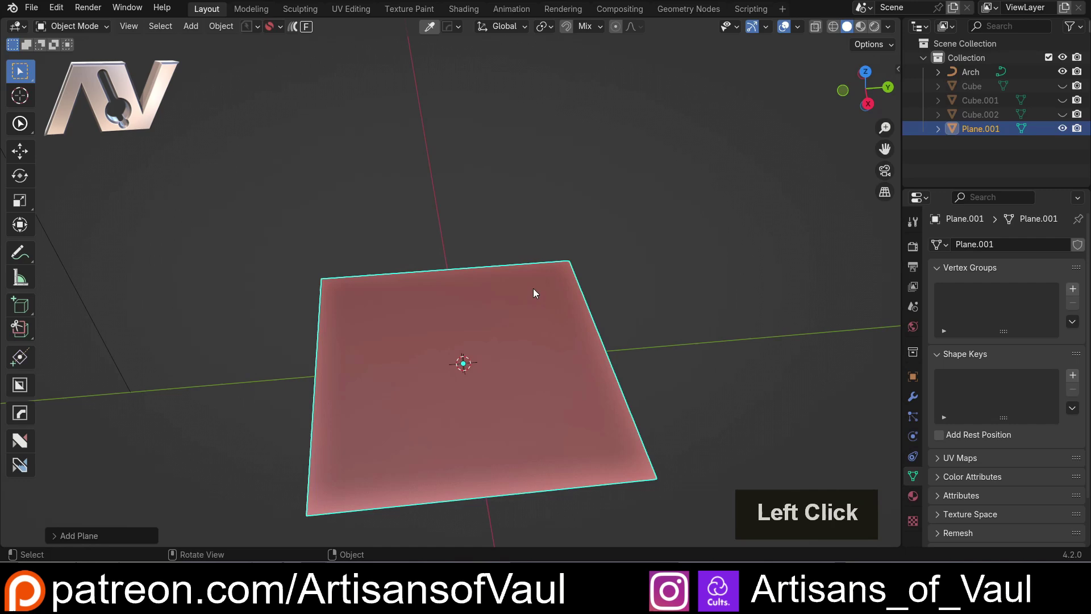
{"action": "scroll", "coordinate": [532, 319], "scroll_direction": "down", "scroll_amount": 3}
{"action": "scroll", "coordinate": [585, 336], "scroll_direction": "up", "scroll_amount": 1}
{"action": "scroll", "coordinate": [586, 336], "scroll_direction": "up", "scroll_amount": 2}
{"action": "key", "text": "s"}
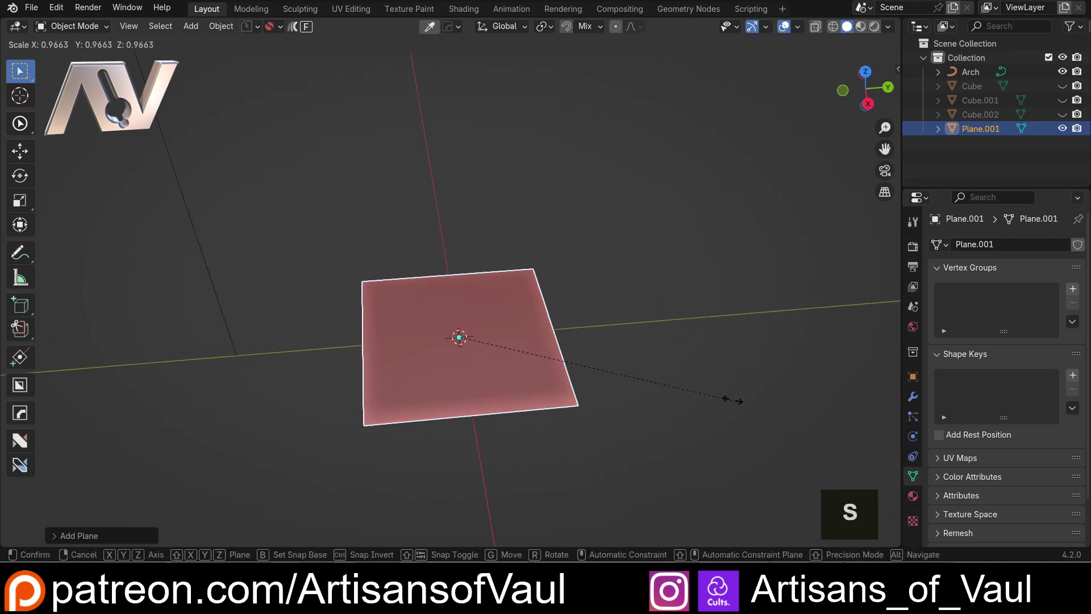
{"action": "left_click", "coordinate": [572, 345]}
- Apply the plane's scale and centre it in a downward view
{"action": "key", "text": "ctrl+a"}
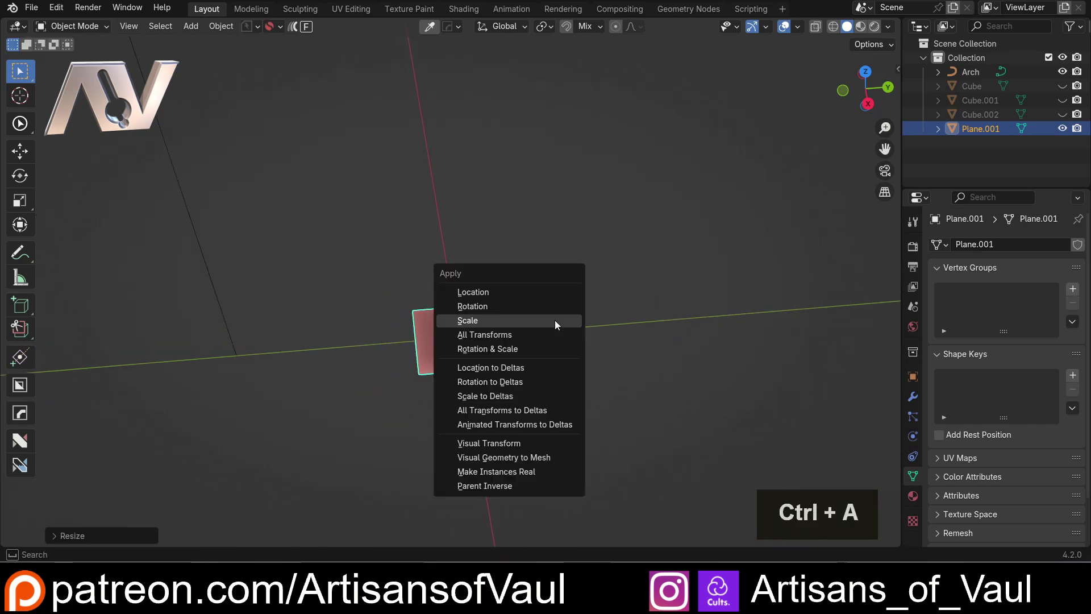
{"action": "left_click", "coordinate": [555, 319]}
{"action": "middle_click_drag", "start_coordinate": [555, 319], "coordinate": [497, 378]}
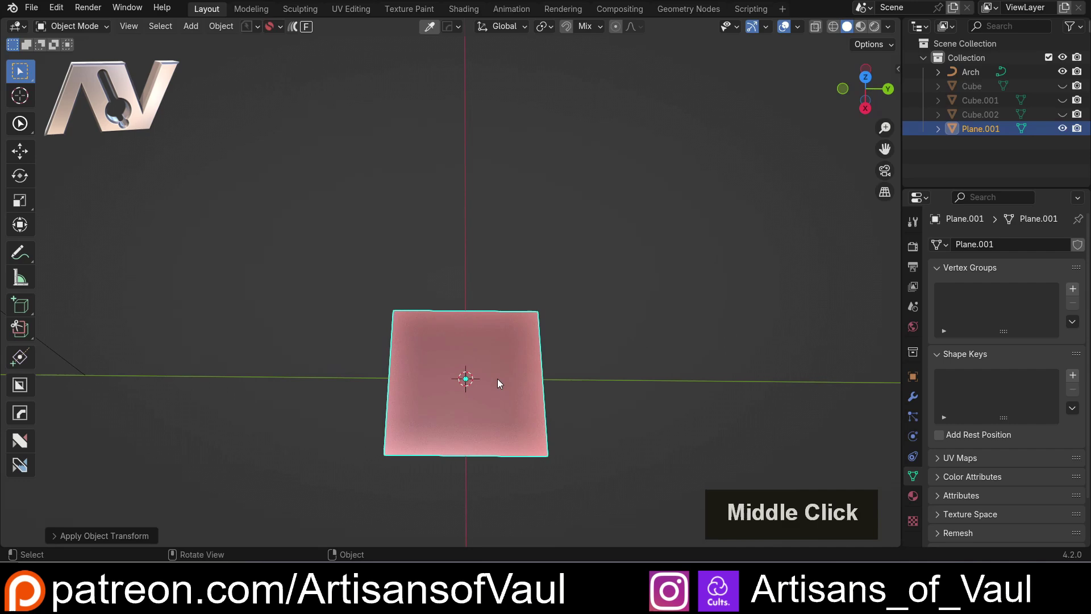
{"action": "scroll", "coordinate": [158, 269], "scroll_direction": "down", "scroll_amount": 3}
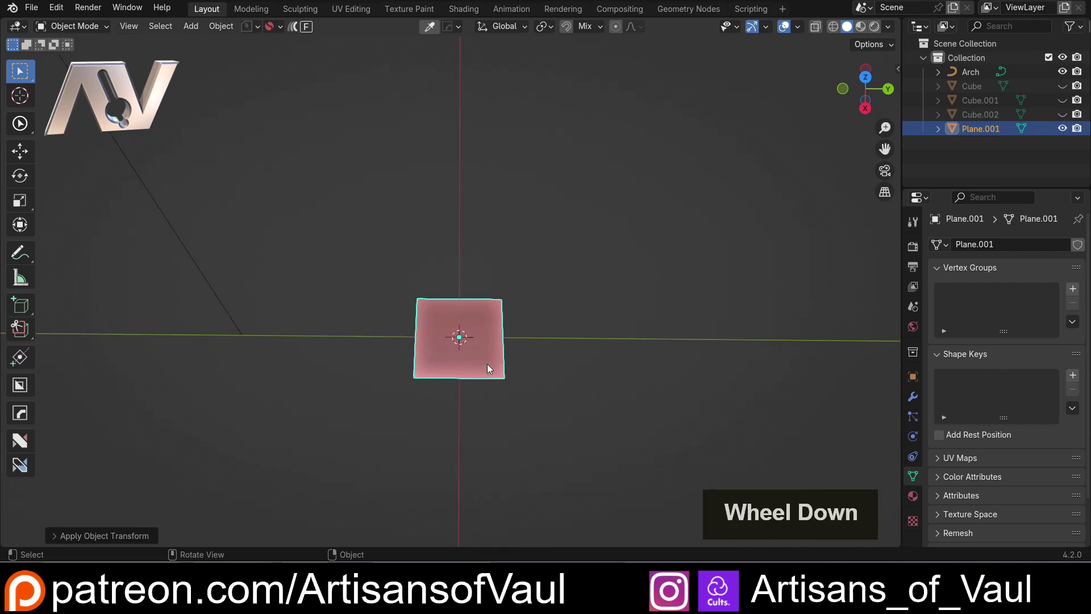
{"action": "scroll", "coordinate": [487, 364], "scroll_direction": "down", "scroll_amount": 5}
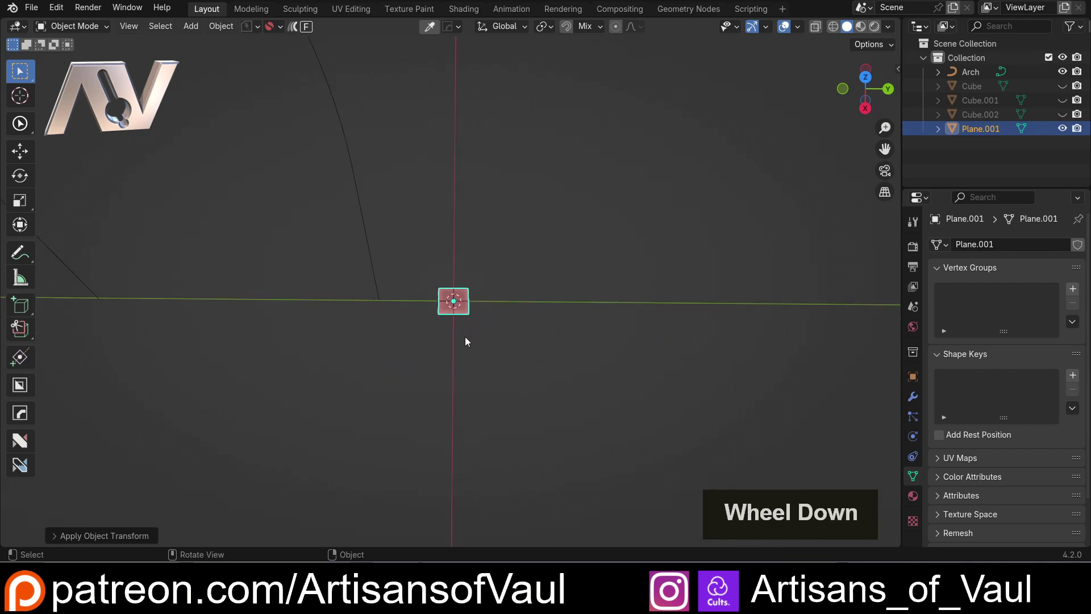
{"action": "scroll", "coordinate": [465, 347], "scroll_direction": "up", "scroll_amount": 5}
{"action": "middle_click_drag", "start_coordinate": [466, 363], "coordinate": [452, 257], "text": "shift"}
- In Edit Mode, add a circle to the plane's mesh and shrink it inside the plane
{"action": "key", "text": "Tab"}
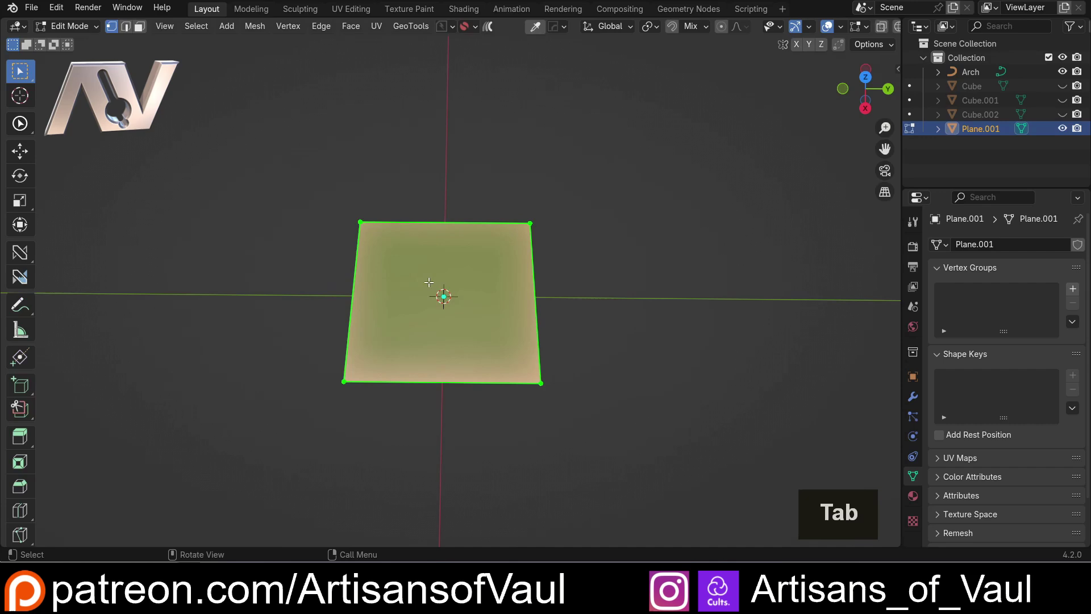
{"action": "scroll", "coordinate": [432, 290], "scroll_direction": "up", "scroll_amount": 2}
{"action": "middle_click_drag", "start_coordinate": [619, 304], "coordinate": [608, 278], "text": "shift"}
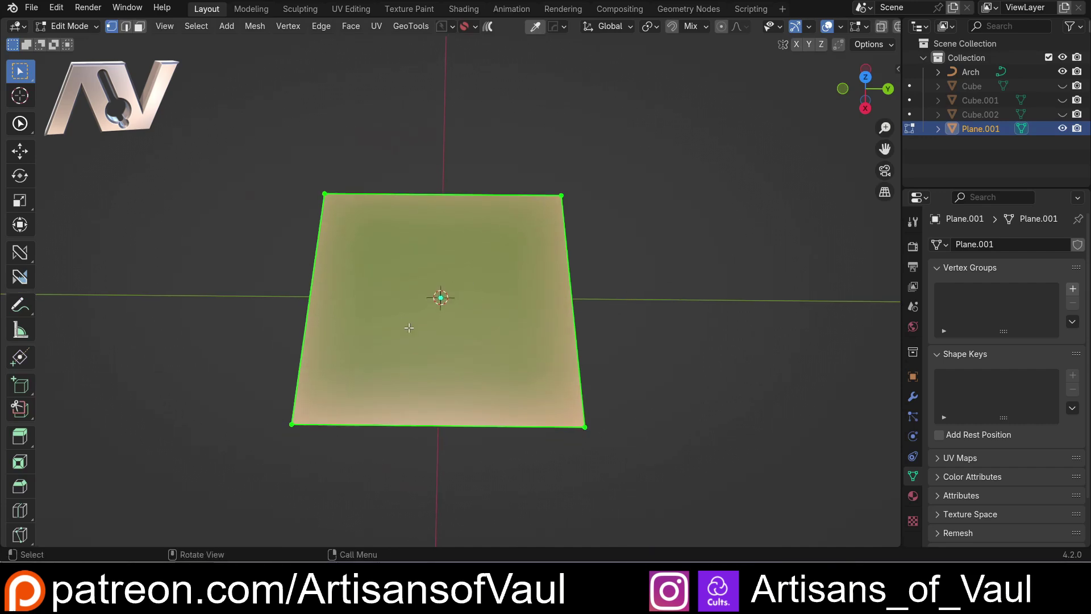
{"action": "key", "text": "shift+a"}
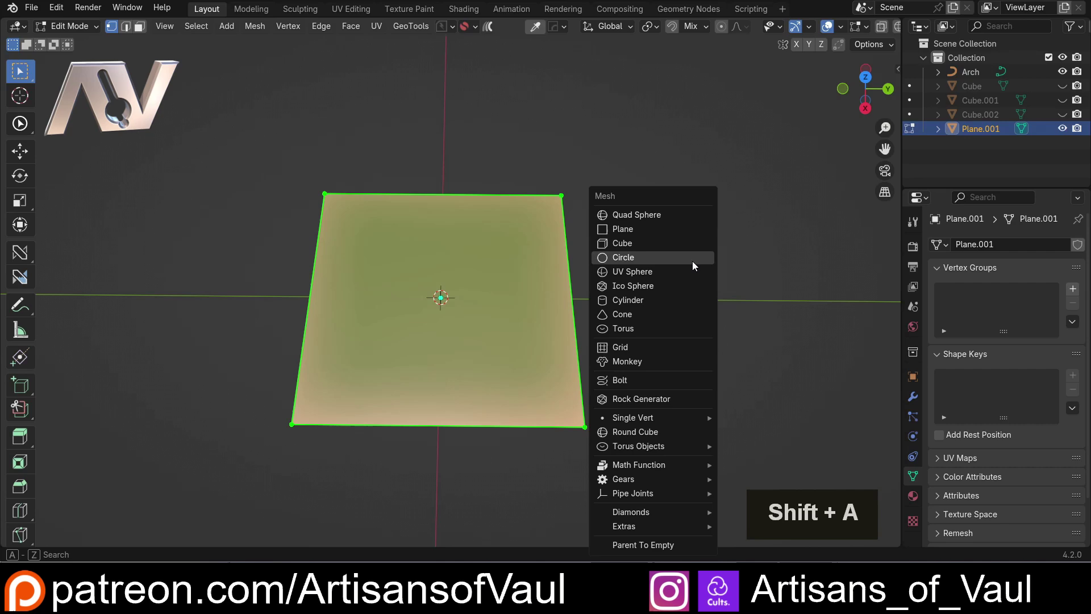
{"action": "left_click", "coordinate": [692, 261]}
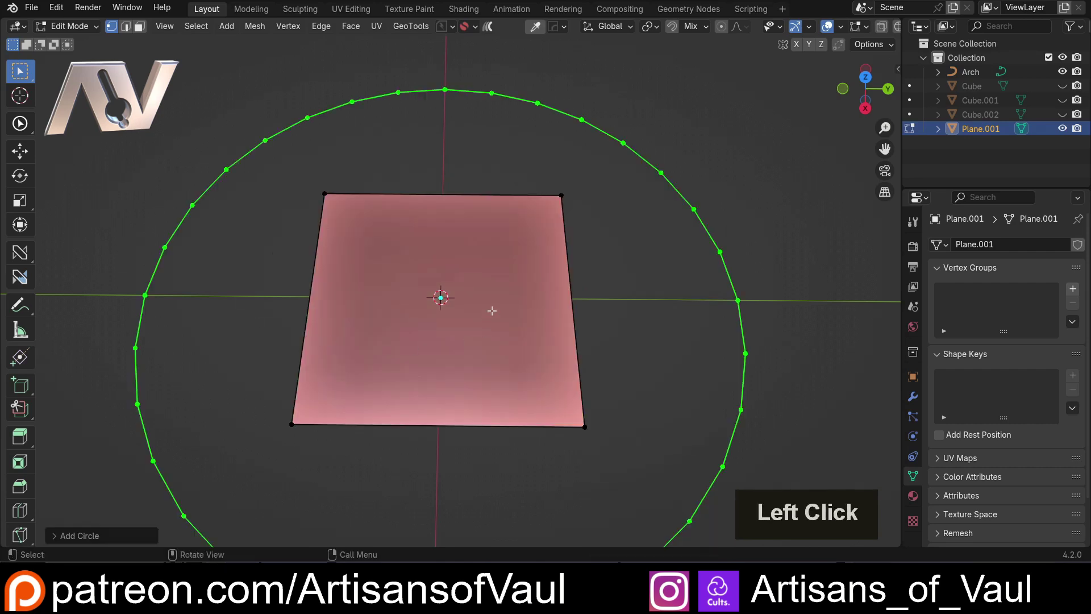
{"action": "scroll", "coordinate": [492, 311], "scroll_direction": "down", "scroll_amount": 3}
{"action": "key", "text": "s"}
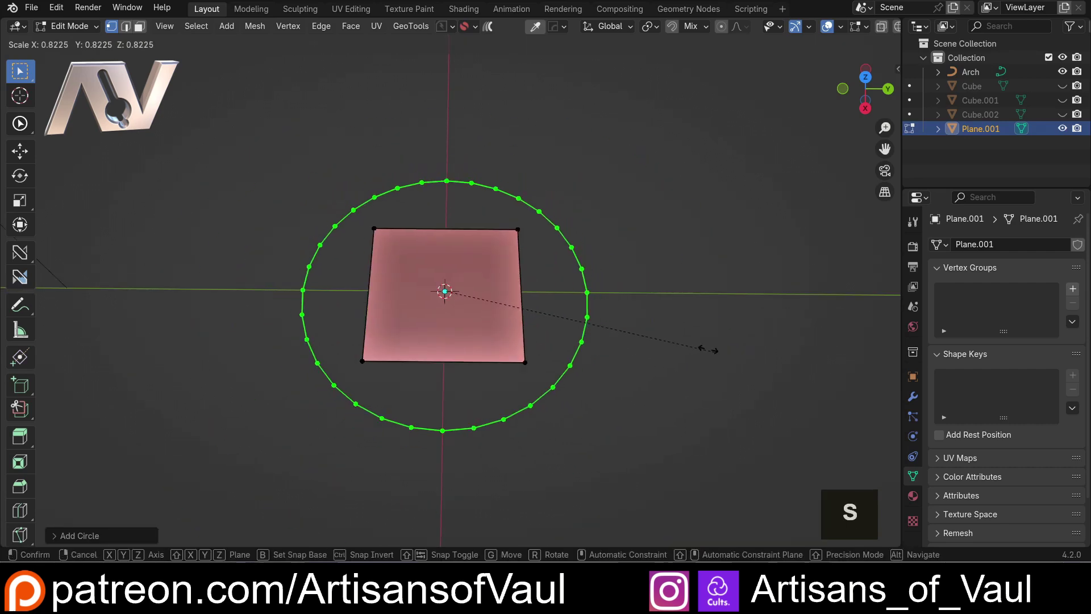
{"action": "left_click", "coordinate": [565, 304]}
- Move the circle along X so it straddles the plane's lower edge
{"action": "scroll", "coordinate": [557, 307], "scroll_direction": "up", "scroll_amount": 2}
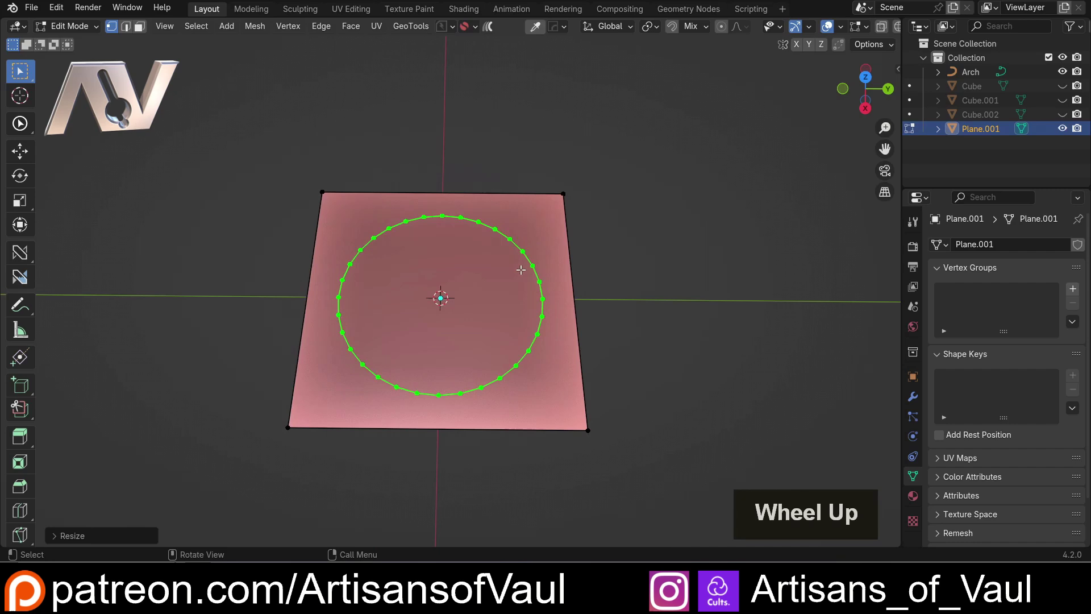
{"action": "middle_click_drag", "start_coordinate": [554, 318], "coordinate": [545, 265]}
{"action": "key", "text": "g"}
{"action": "key", "text": "x"}
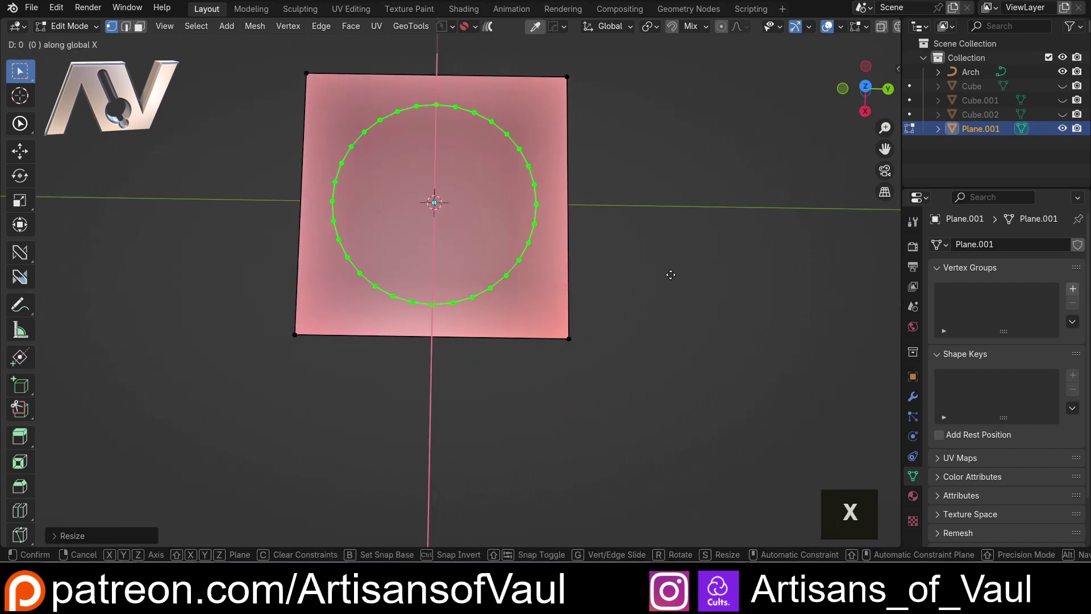
{"action": "left_click", "coordinate": [653, 377]}
- Check with linked selection that plane and circle are separate pieces, then view from above
{"action": "middle_click_drag", "start_coordinate": [378, 336], "coordinate": [451, 212]}
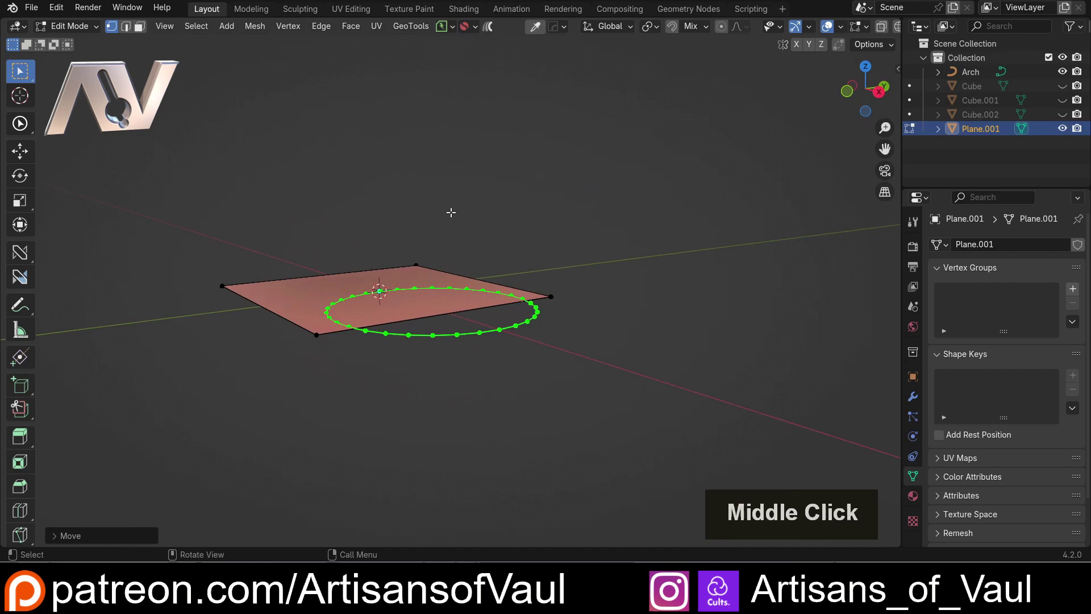
{"action": "left_click", "coordinate": [377, 196]}
{"action": "middle_click_drag", "start_coordinate": [358, 189], "coordinate": [431, 196]}
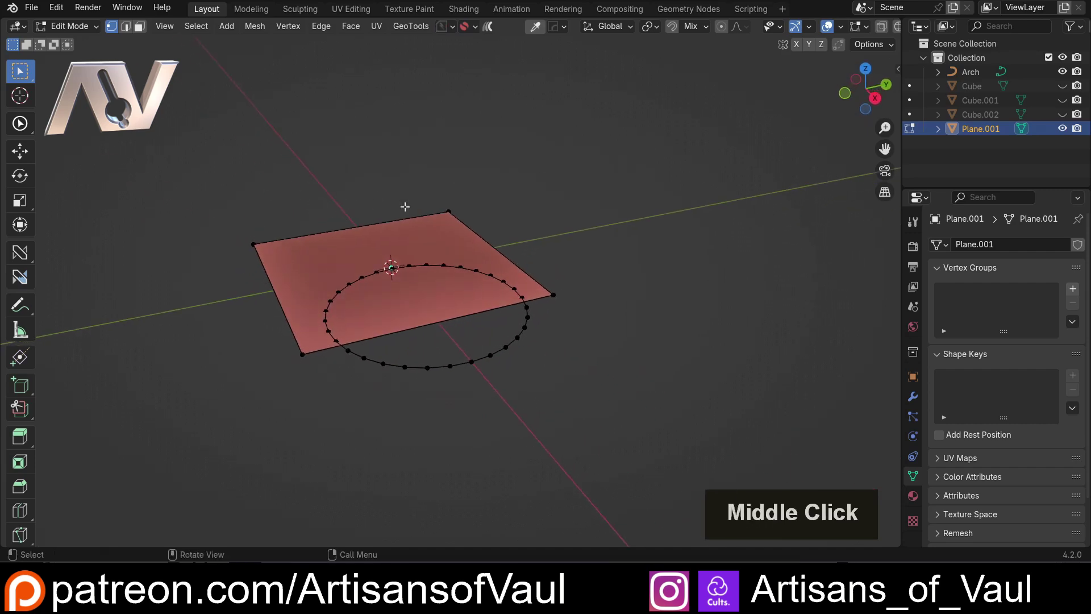
{"action": "left_click", "coordinate": [432, 196]}
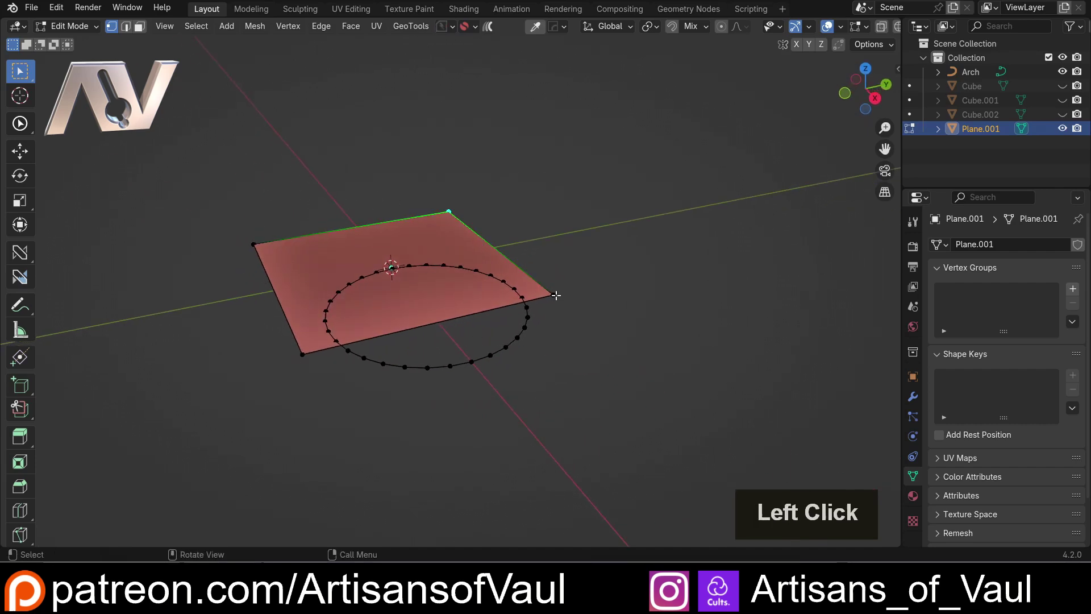
{"action": "key", "text": "l"}
{"action": "left_click", "coordinate": [573, 349]}
{"action": "key", "text": "l"}
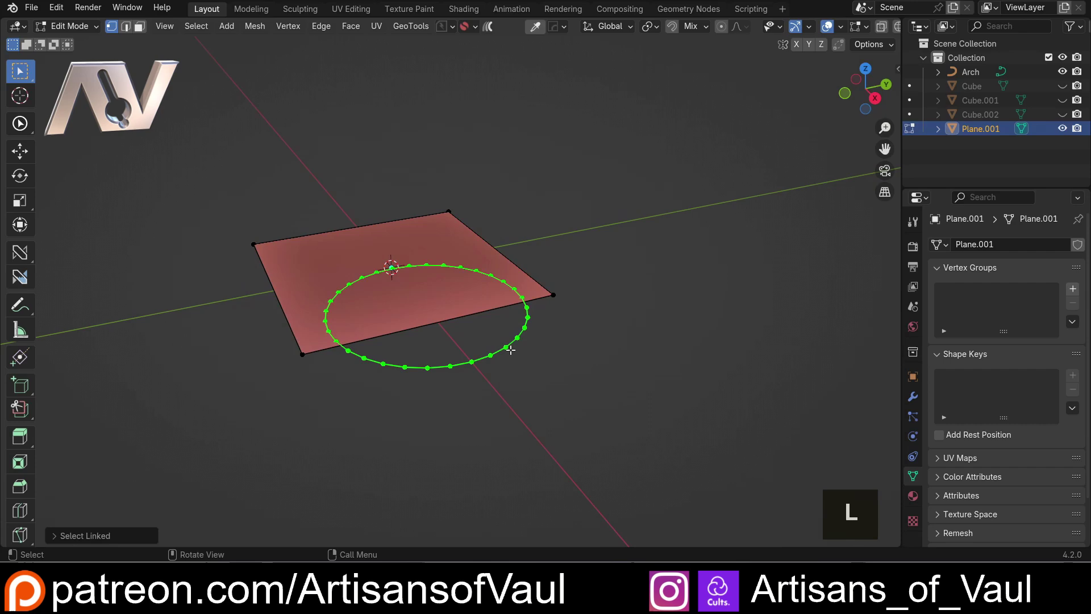
{"action": "left_click", "coordinate": [570, 350]}
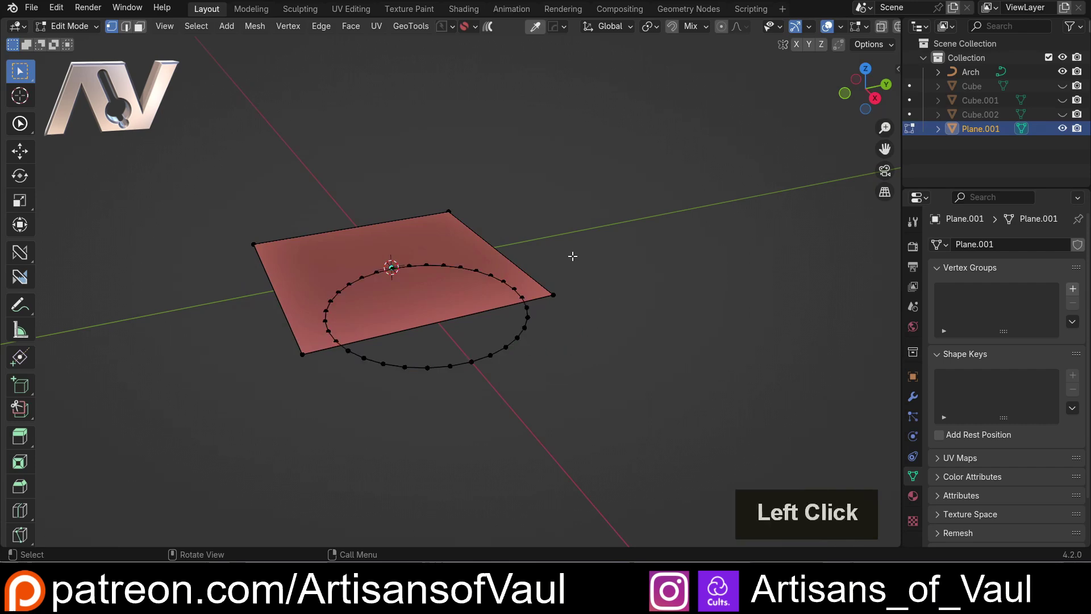
{"action": "middle_click_drag", "start_coordinate": [572, 256], "coordinate": [531, 307]}
{"action": "scroll", "coordinate": [419, 304], "scroll_direction": "up", "scroll_amount": 3}
{"action": "middle_click_drag", "start_coordinate": [419, 305], "coordinate": [437, 274]}
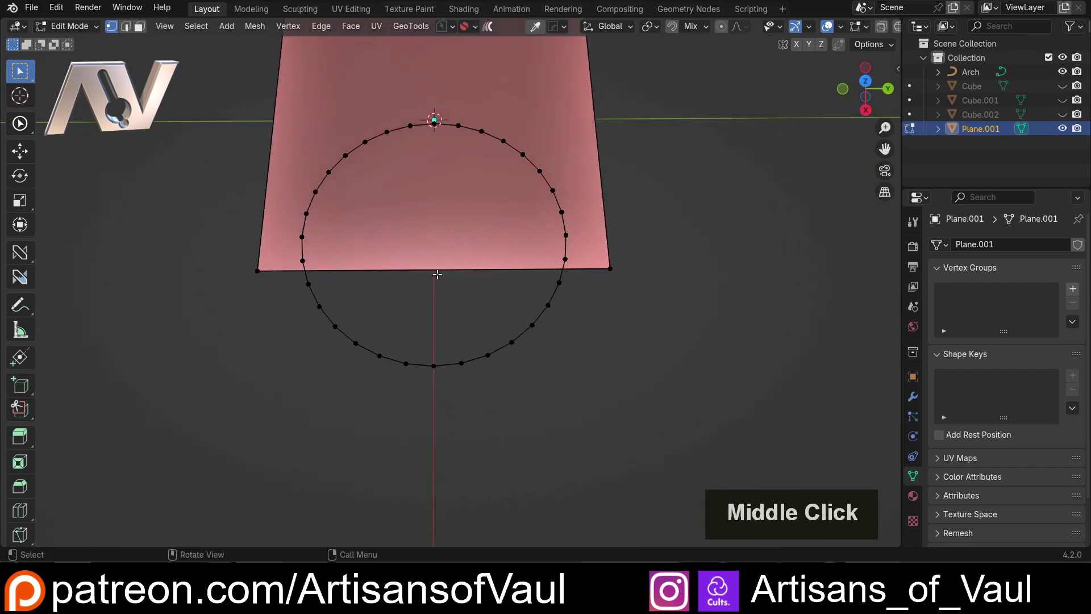
{"action": "scroll", "coordinate": [480, 227], "scroll_direction": "down", "scroll_amount": 3}
{"action": "middle_click_drag", "start_coordinate": [480, 226], "coordinate": [475, 317], "text": "shift"}
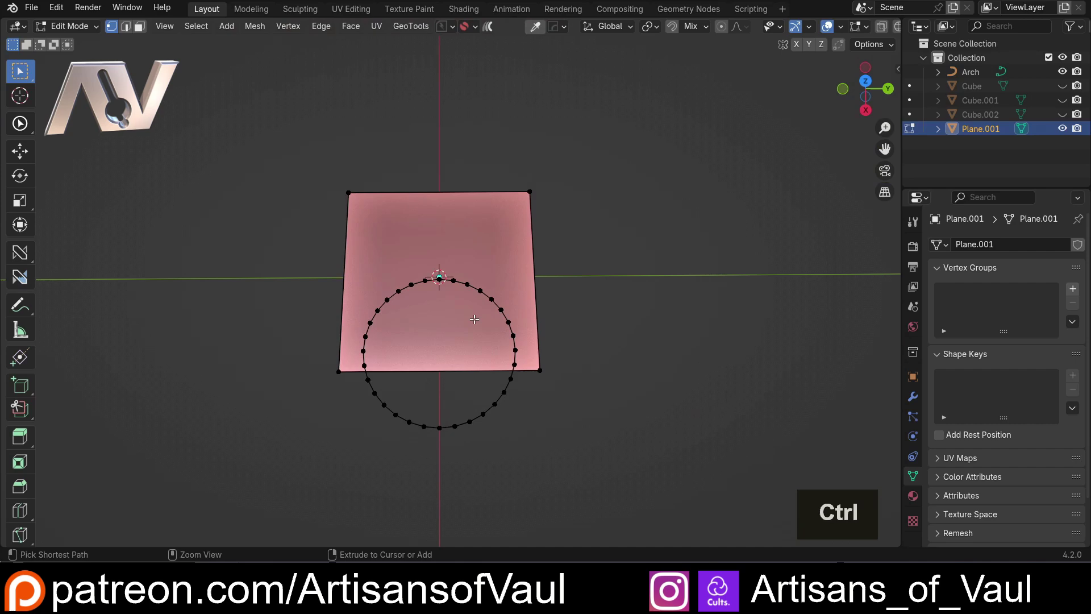
- Undo the circle's move, enable auto merge, and subdivide the plane's left edge
{"action": "key", "text": "ctrl+z"}
{"action": "key", "text": "ctrl+z"}
{"action": "key", "text": "ctrl+z"}
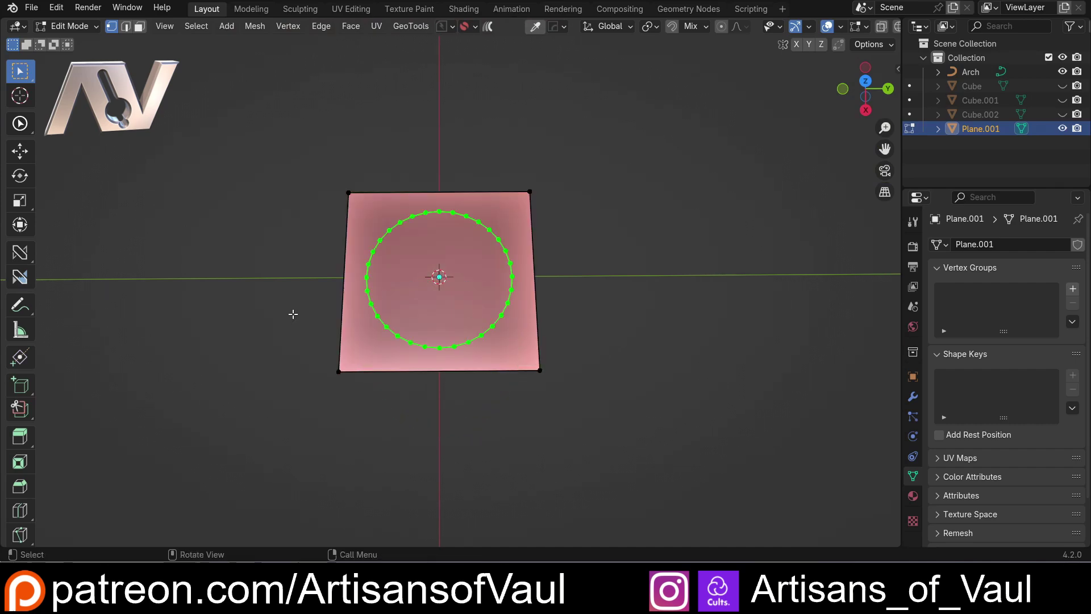
{"action": "scroll", "coordinate": [307, 293], "scroll_direction": "up", "scroll_amount": 2}
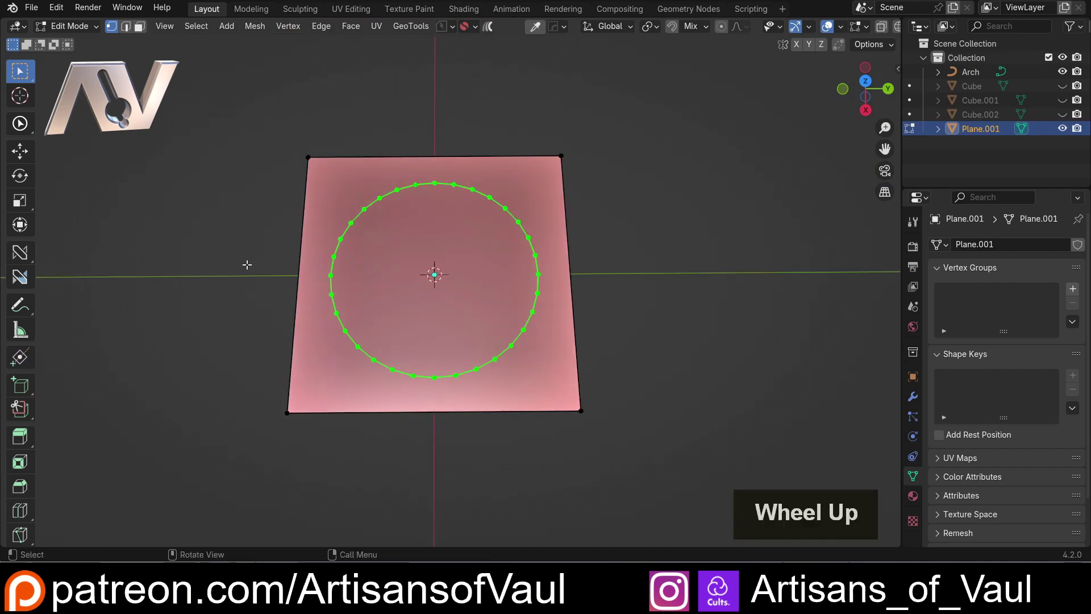
{"action": "middle_click_drag", "start_coordinate": [247, 265], "coordinate": [290, 234]}
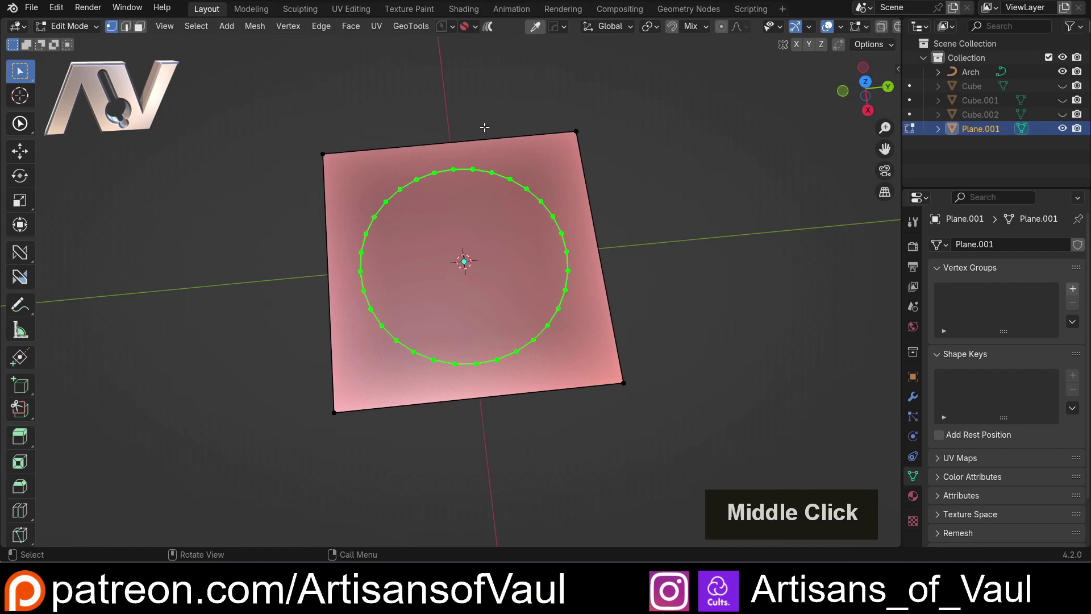
{"action": "left_click", "coordinate": [839, 44]}
{"action": "left_click_drag", "start_coordinate": [267, 134], "coordinate": [359, 439]}
{"action": "middle_click_drag", "start_coordinate": [292, 268], "coordinate": [327, 268]}
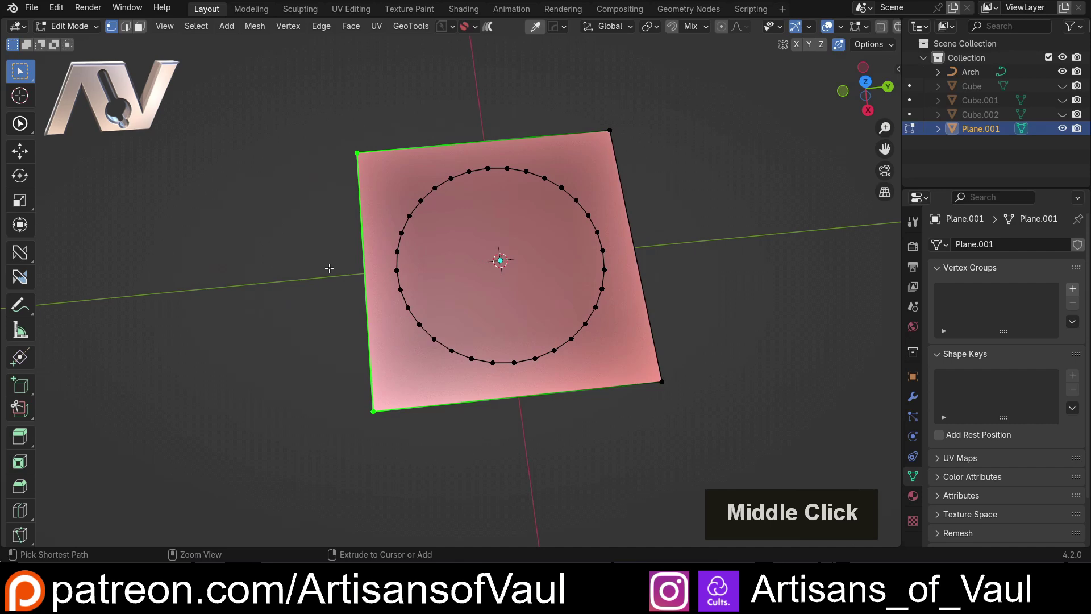
{"action": "key", "text": "ctrl+e"}
{"action": "left_click", "coordinate": [264, 227]}
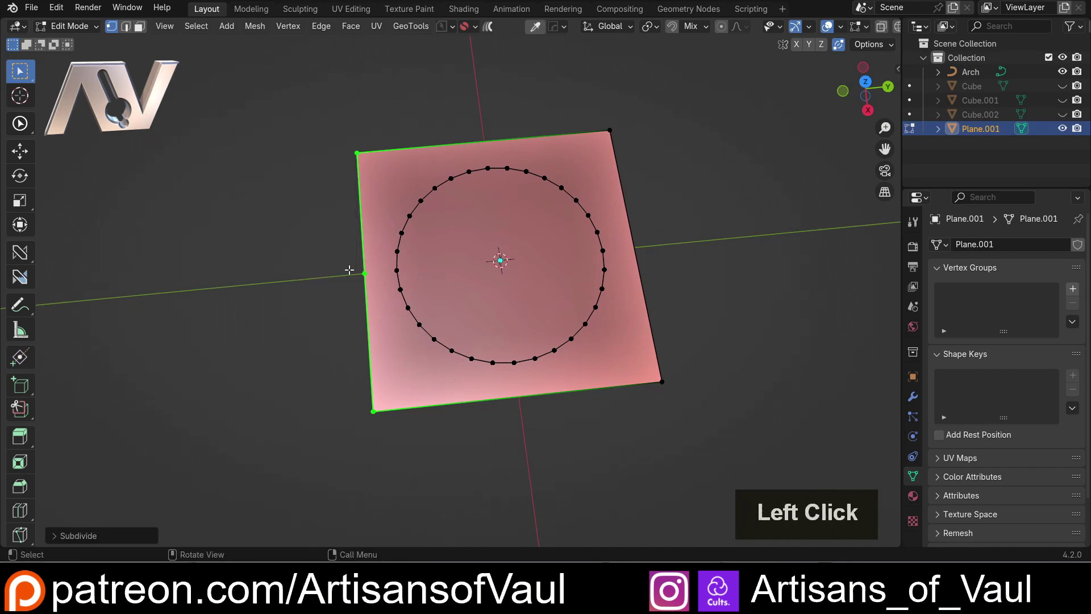
- Try sliding the new midpoint vertex to the bottom corner with snapping, then undo it
{"action": "scroll", "coordinate": [407, 305], "scroll_direction": "up", "scroll_amount": 3}
{"action": "left_click", "coordinate": [835, 47]}
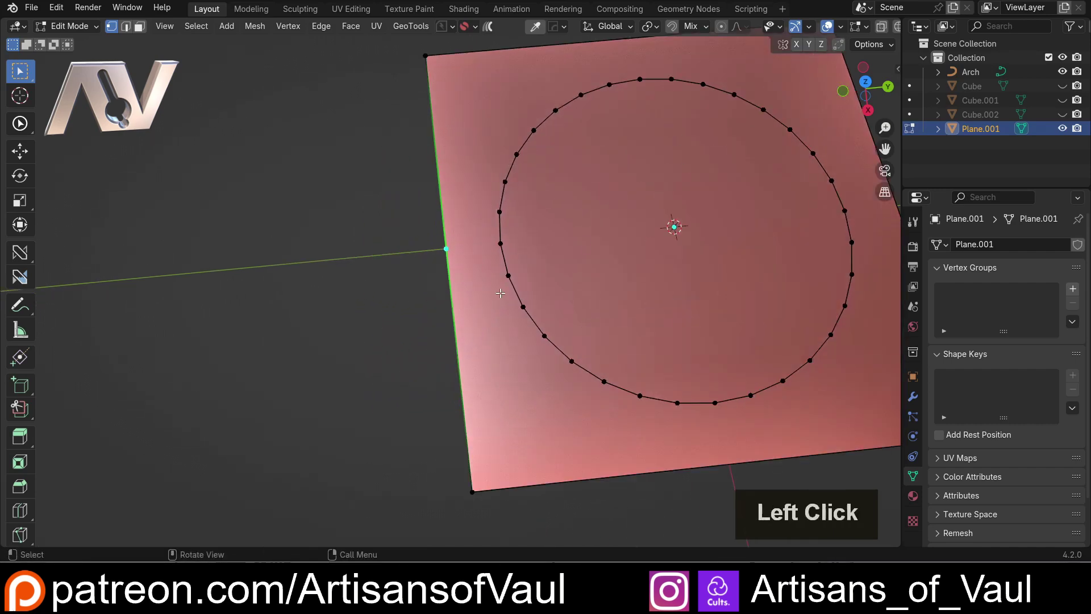
{"action": "middle_click_drag", "start_coordinate": [596, 244], "coordinate": [540, 282]}
{"action": "key", "text": "g"}
{"action": "key", "text": "g"}
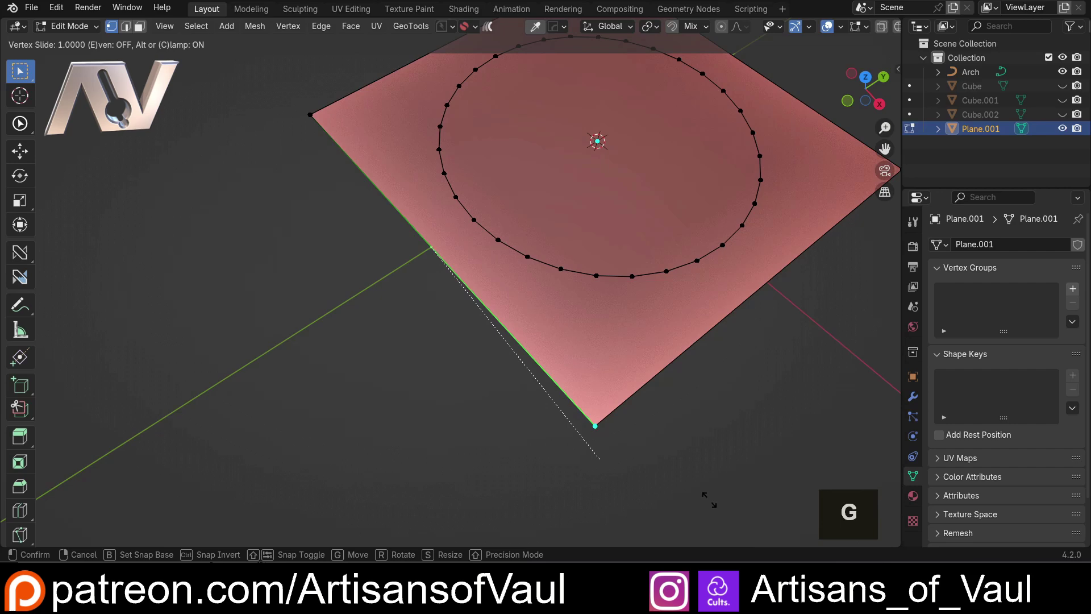
{"action": "left_click", "coordinate": [650, 453]}
{"action": "middle_click_drag", "start_coordinate": [651, 453], "coordinate": [617, 329]}
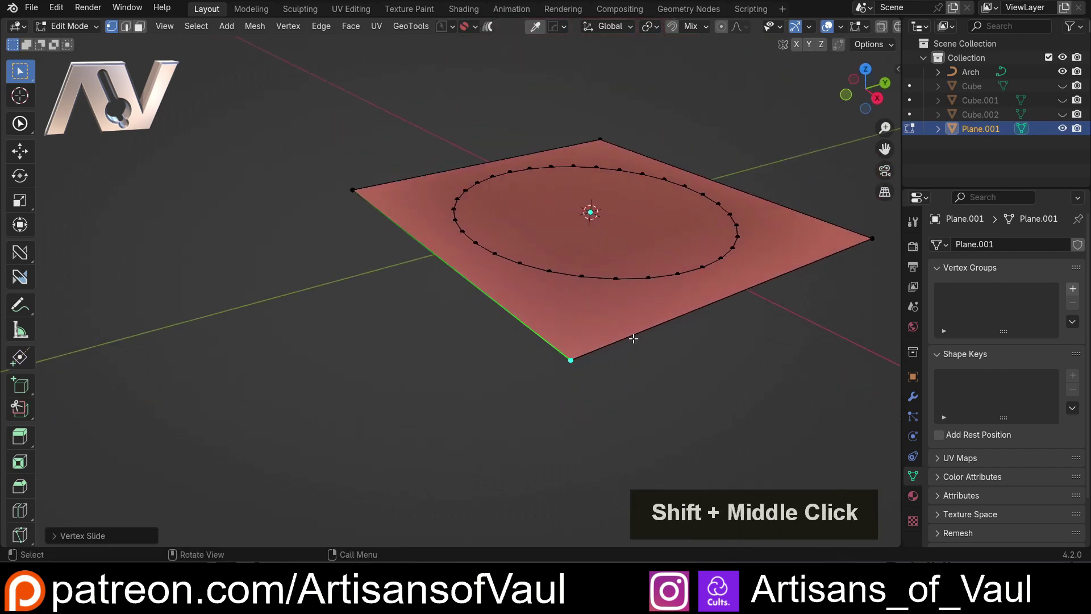
{"action": "key", "text": "g"}
{"action": "key", "text": "Escape"}
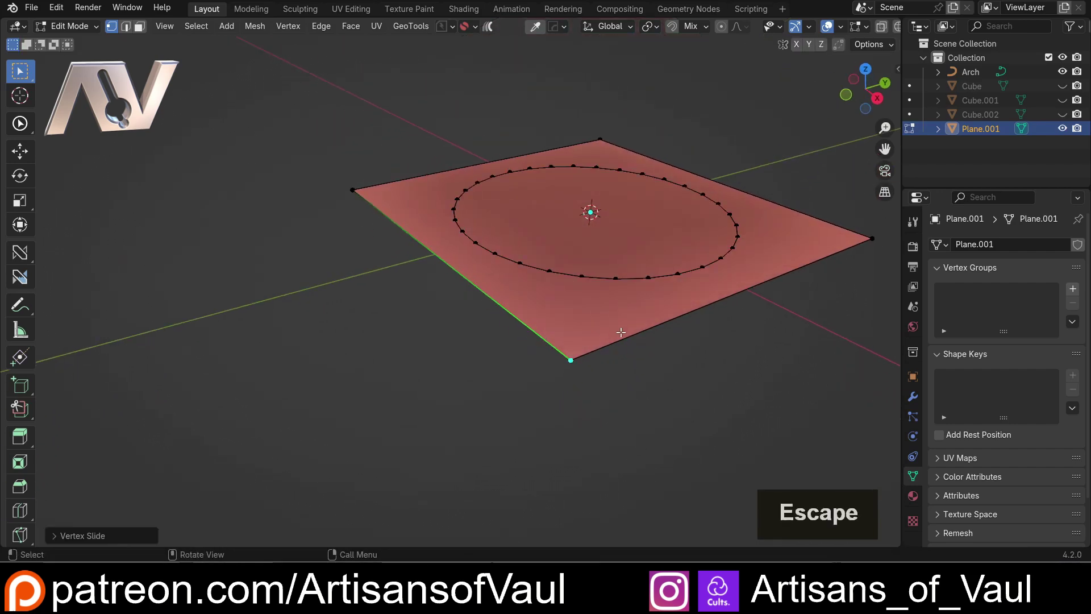
{"action": "key", "text": "ctrl+z"}
- With snapping on, slide the midpoint vertex down onto the plane's bottom corner
{"action": "middle_click_drag", "start_coordinate": [361, 267], "coordinate": [310, 305], "text": "shift"}
{"action": "scroll", "coordinate": [309, 290], "scroll_direction": "up", "scroll_amount": 2}
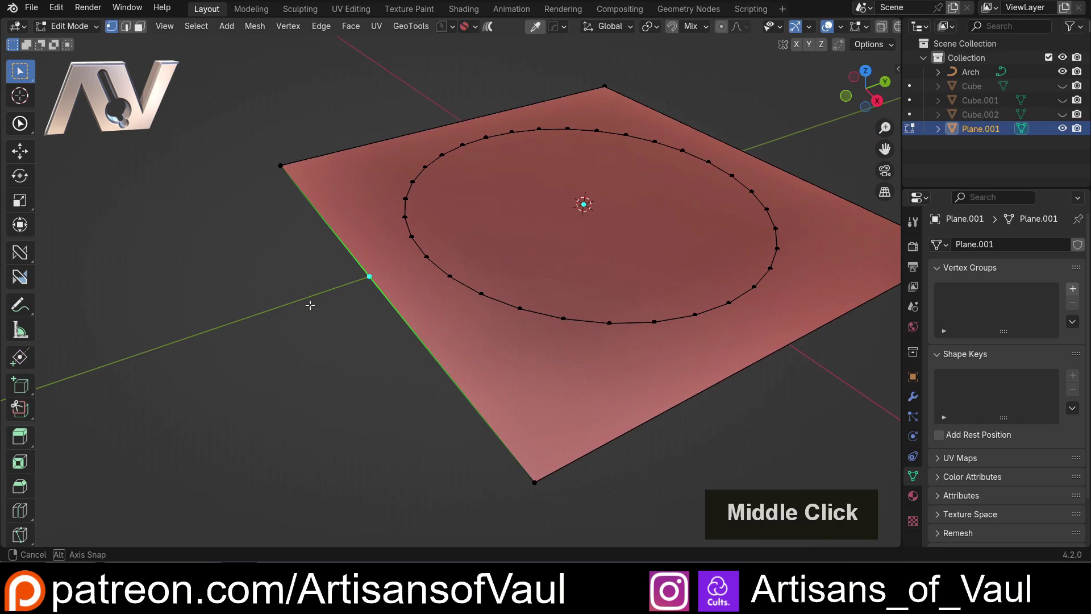
{"action": "left_click", "coordinate": [839, 46]}
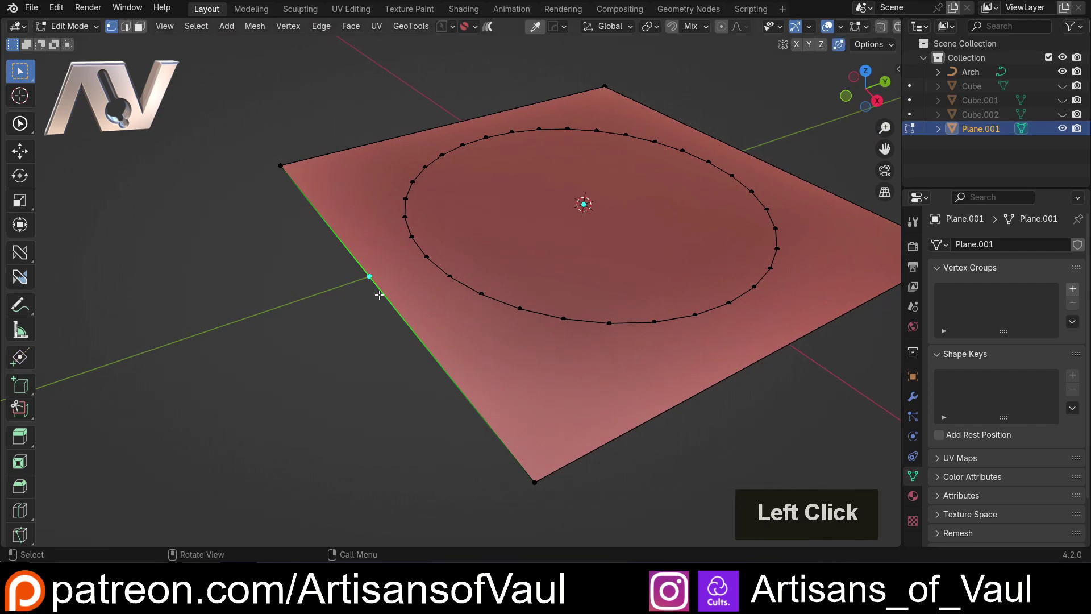
{"action": "key", "text": "g"}
{"action": "key", "text": "g"}
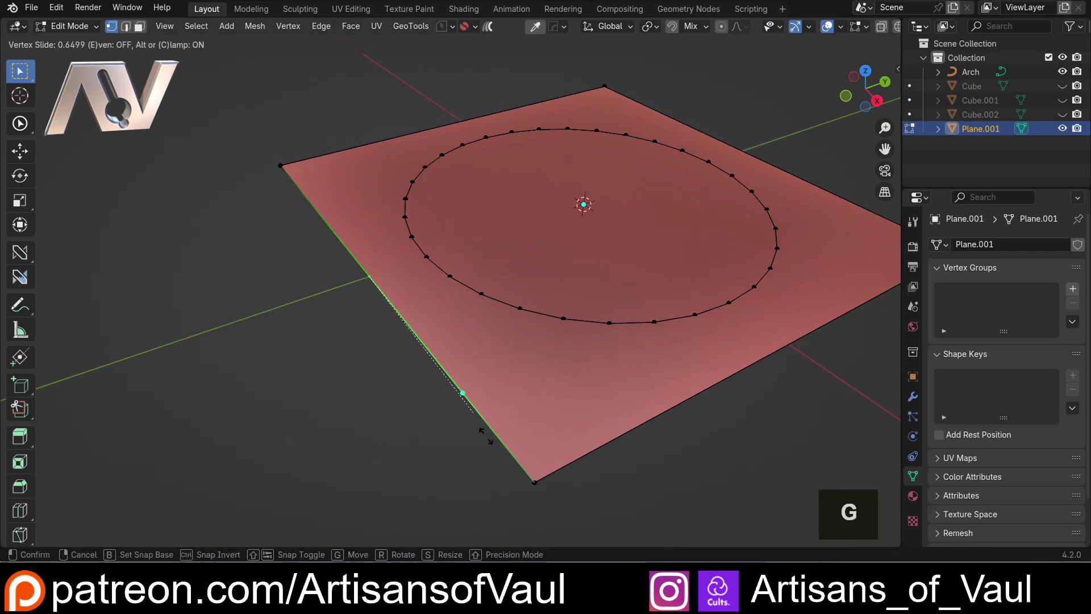
{"action": "left_click", "coordinate": [547, 535]}
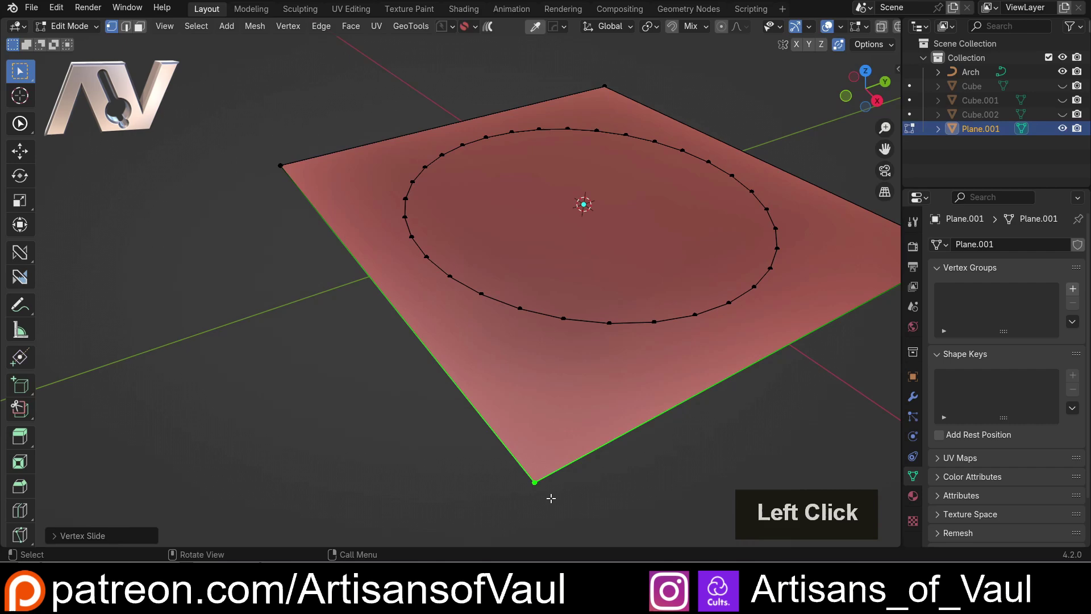
{"action": "middle_click", "coordinate": [568, 493]}
{"action": "scroll", "coordinate": [465, 331], "scroll_direction": "up", "scroll_amount": 3}
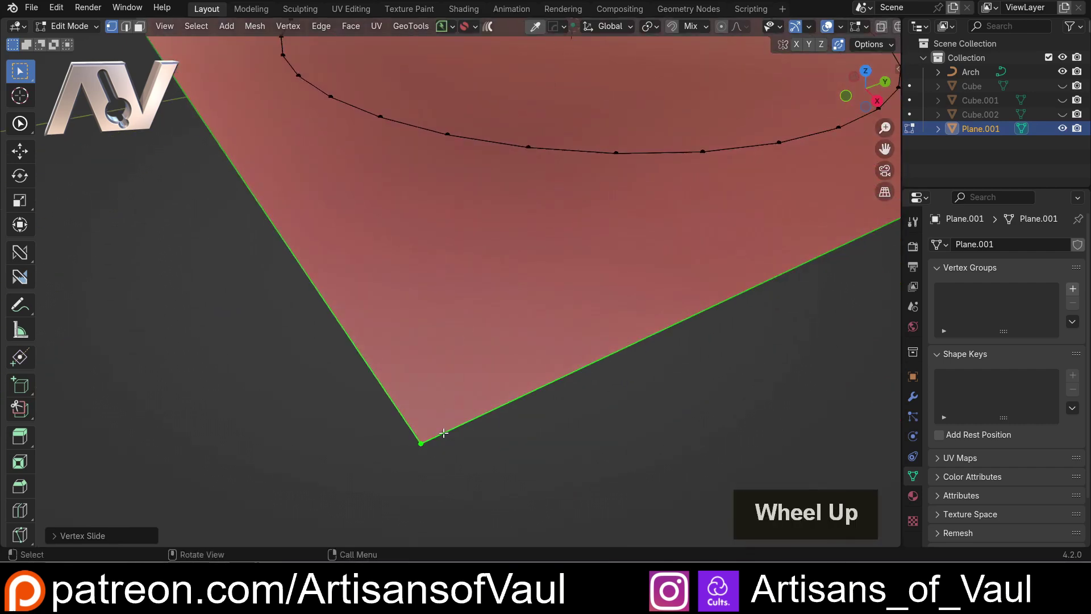
{"action": "key", "text": "g"}
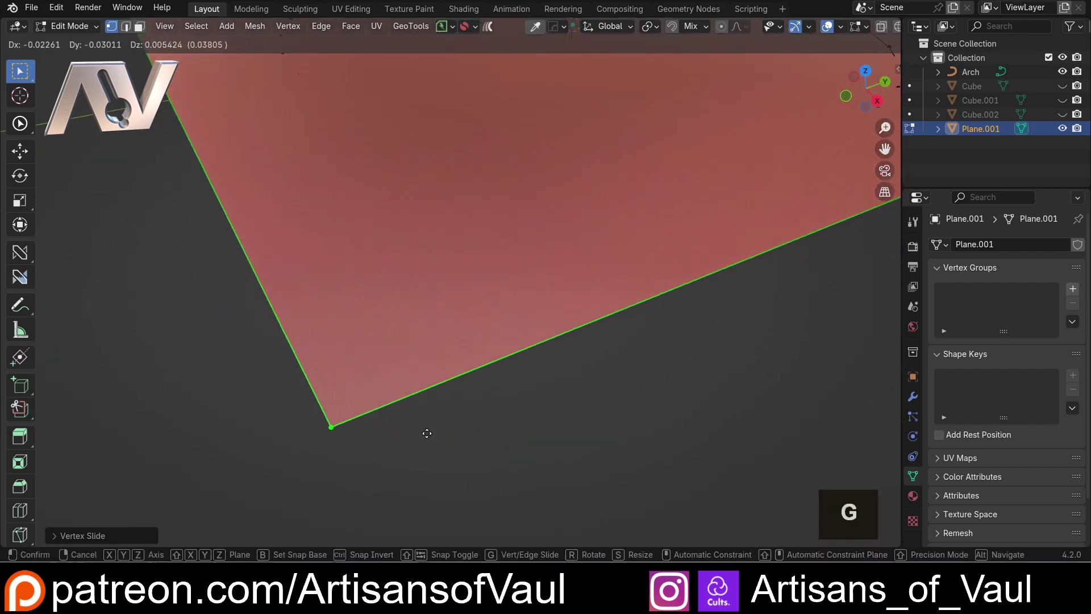
{"action": "key", "text": "Escape"}
{"action": "scroll", "coordinate": [484, 341], "scroll_direction": "down", "scroll_amount": 3}
{"action": "middle_click_drag", "start_coordinate": [482, 331], "coordinate": [443, 295]}
{"action": "middle_click_drag", "start_coordinate": [443, 296], "coordinate": [494, 241], "text": "shift"}
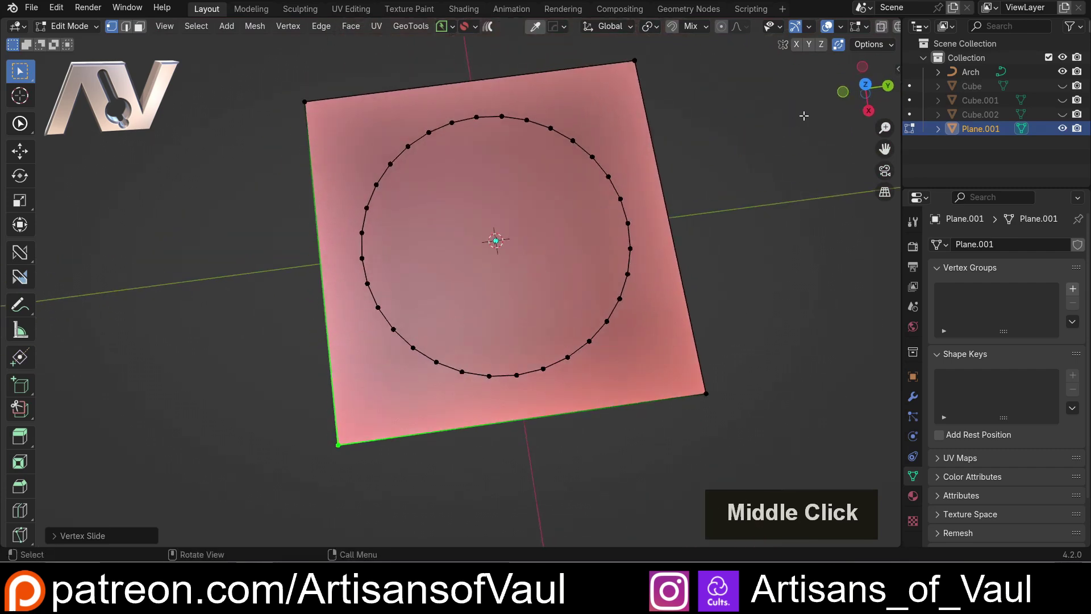
- In top view, box-select the whole circle and enable Auto Merge (0.001 threshold)
{"action": "left_click", "coordinate": [865, 85]}
{"action": "middle_click_drag", "start_coordinate": [522, 180], "coordinate": [667, 210], "text": "shift"}
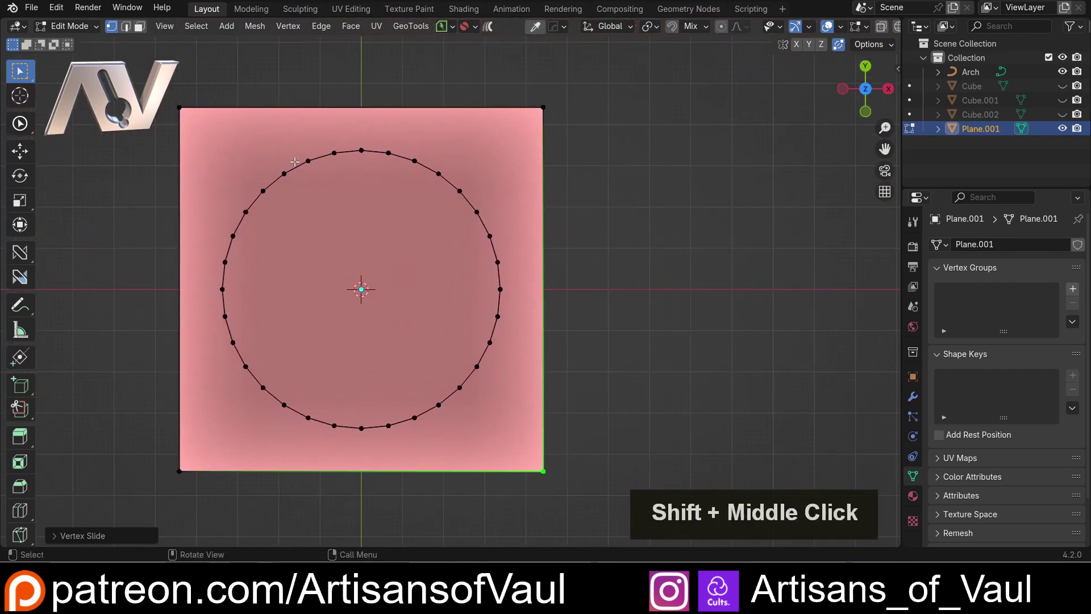
{"action": "left_click_drag", "start_coordinate": [222, 140], "coordinate": [512, 436]}
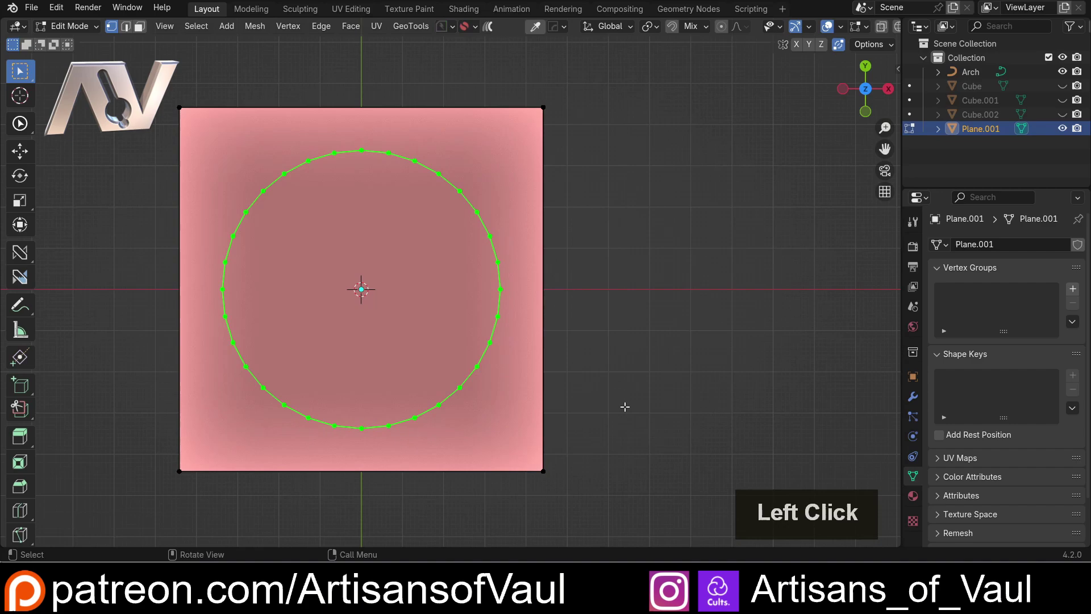
{"action": "middle_click_drag", "start_coordinate": [623, 407], "coordinate": [494, 341]}
{"action": "left_click", "coordinate": [884, 46]}
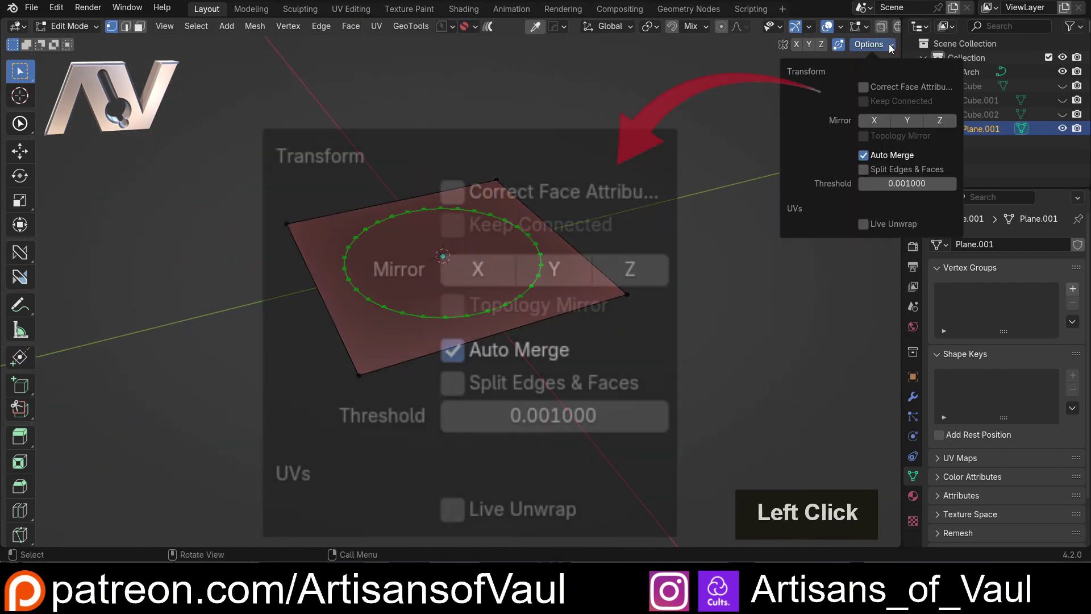
{"action": "left_click", "coordinate": [865, 157]}
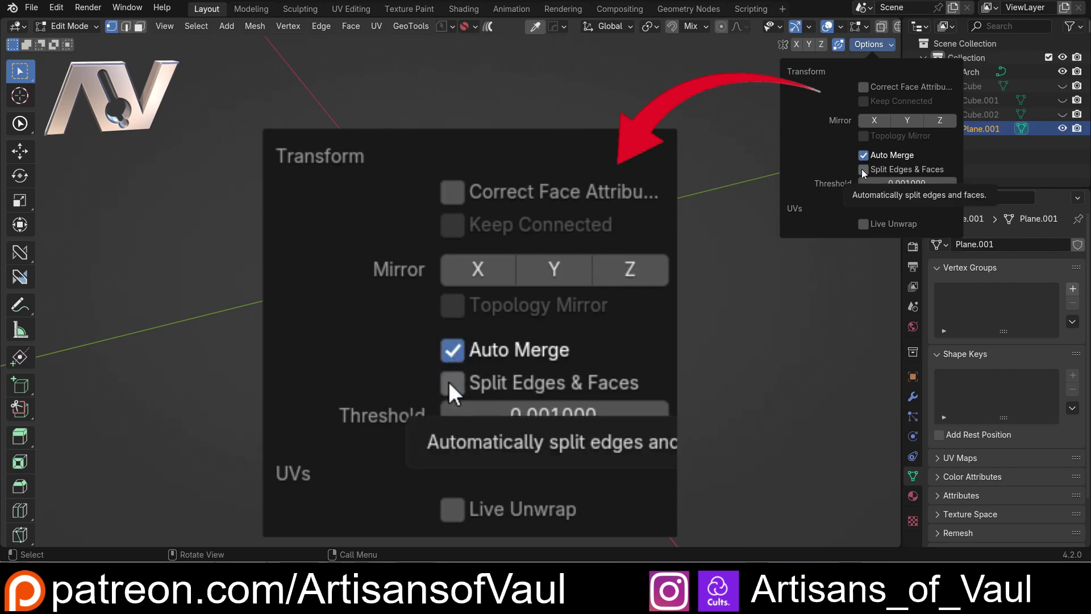
- Enable Split Edges & Faces and move the circle about 0.3499 along X across the bottom edge
{"action": "left_click", "coordinate": [863, 170]}
{"action": "scroll", "coordinate": [589, 242], "scroll_direction": "up", "scroll_amount": 3}
{"action": "scroll", "coordinate": [589, 242], "scroll_direction": "down", "scroll_amount": 1}
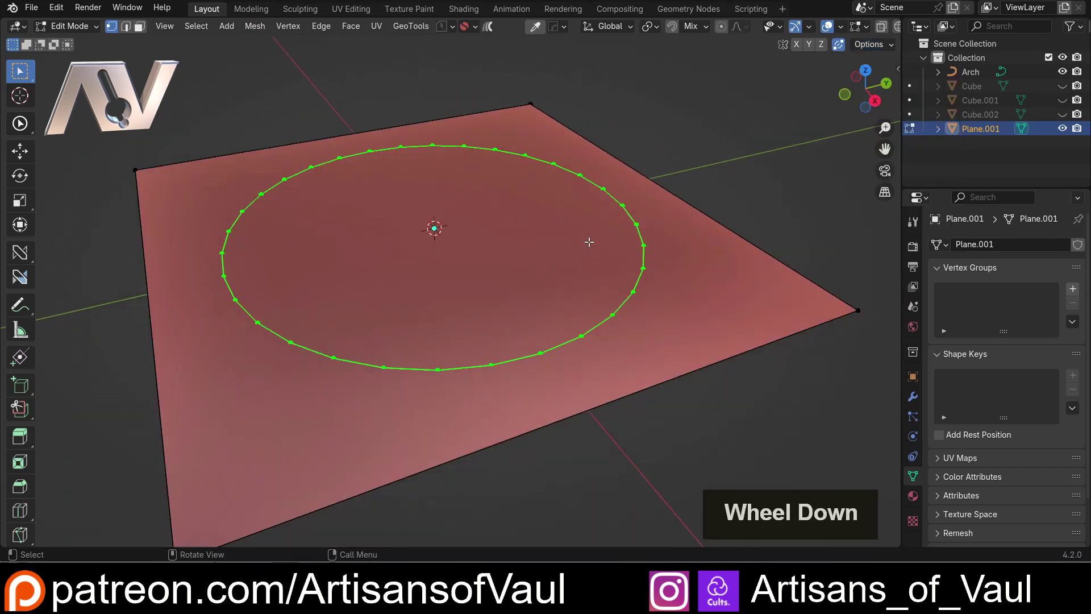
{"action": "middle_click_drag", "start_coordinate": [589, 243], "coordinate": [563, 276]}
{"action": "middle_click_drag", "start_coordinate": [563, 276], "coordinate": [561, 248], "text": "shift"}
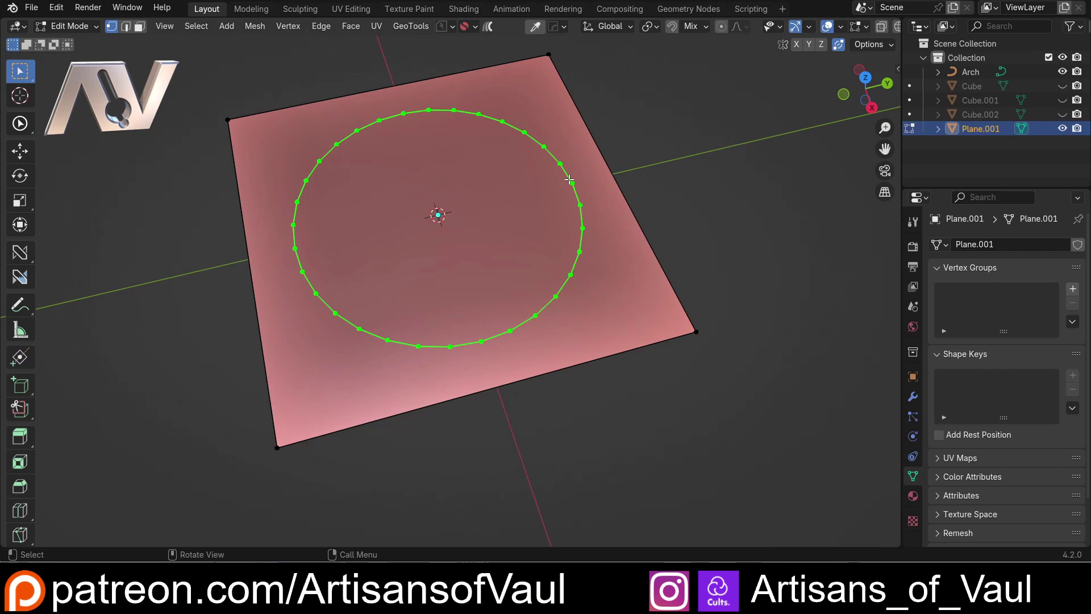
{"action": "key", "text": "g"}
{"action": "key", "text": "x"}
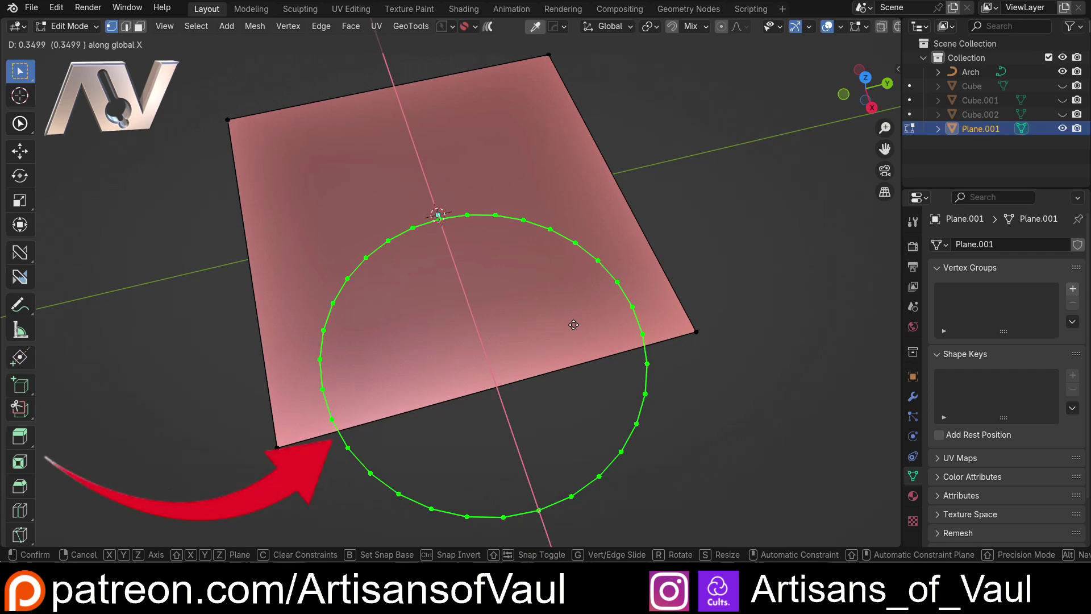
- Confirm the circle's placement and inspect the edges split where circle and plane cross
{"action": "left_click", "coordinate": [573, 324]}
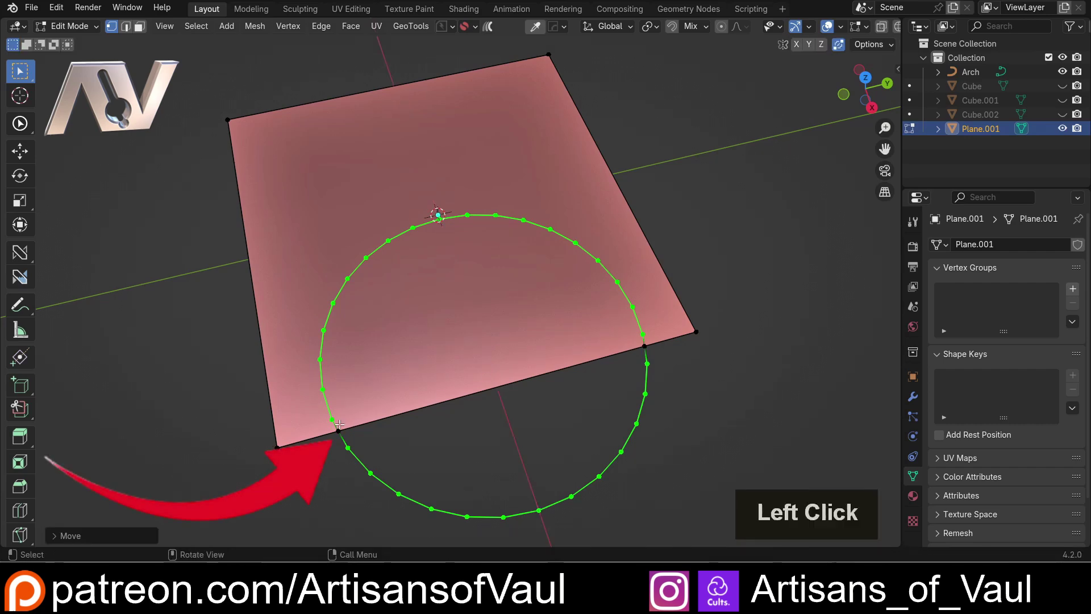
{"action": "left_click", "coordinate": [626, 366]}
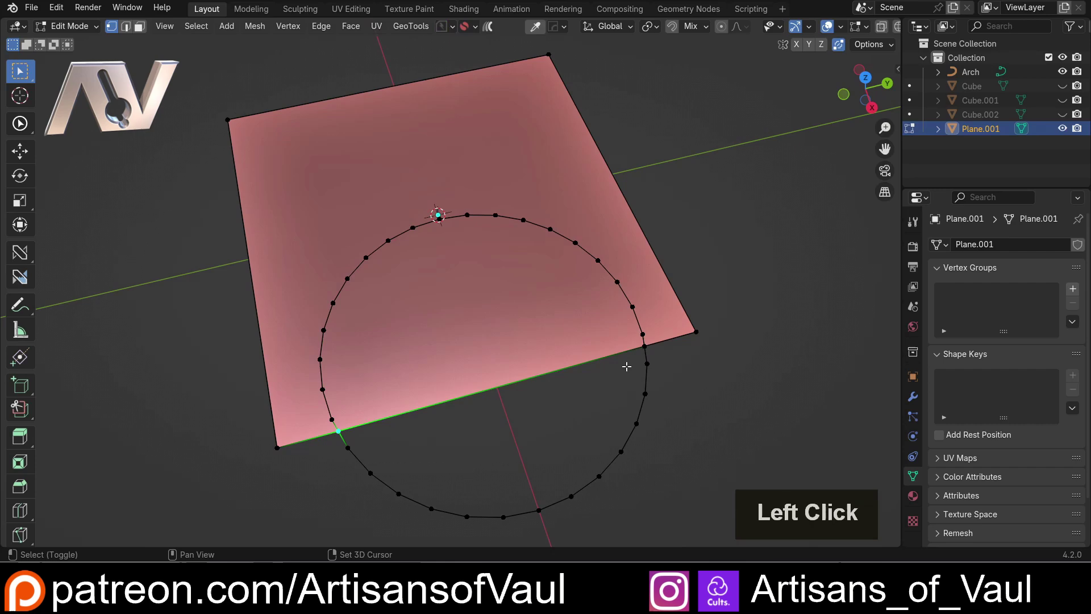
{"action": "middle_click_drag", "start_coordinate": [645, 352], "coordinate": [455, 319]}
{"action": "scroll", "coordinate": [455, 319], "scroll_direction": "up", "scroll_amount": 3}
{"action": "left_click", "coordinate": [455, 318]}
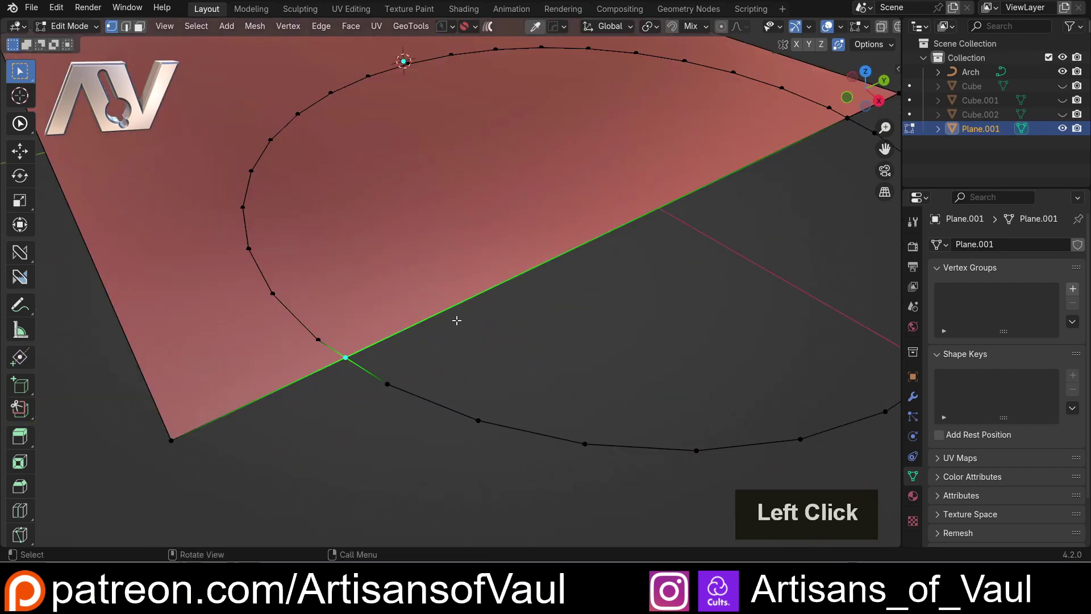
{"action": "key", "text": "Tab"}
{"action": "left_click", "coordinate": [456, 410]}
{"action": "left_click", "coordinate": [312, 371], "text": "shift"}
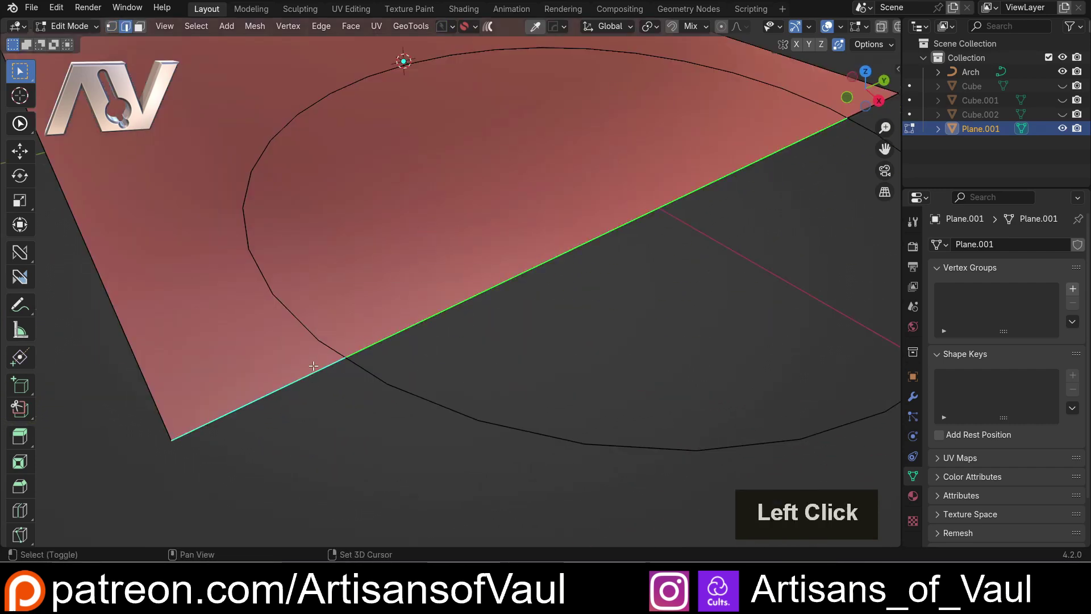
{"action": "double_click", "coordinate": [372, 373]}
{"action": "left_click", "coordinate": [332, 349], "text": "shift"}
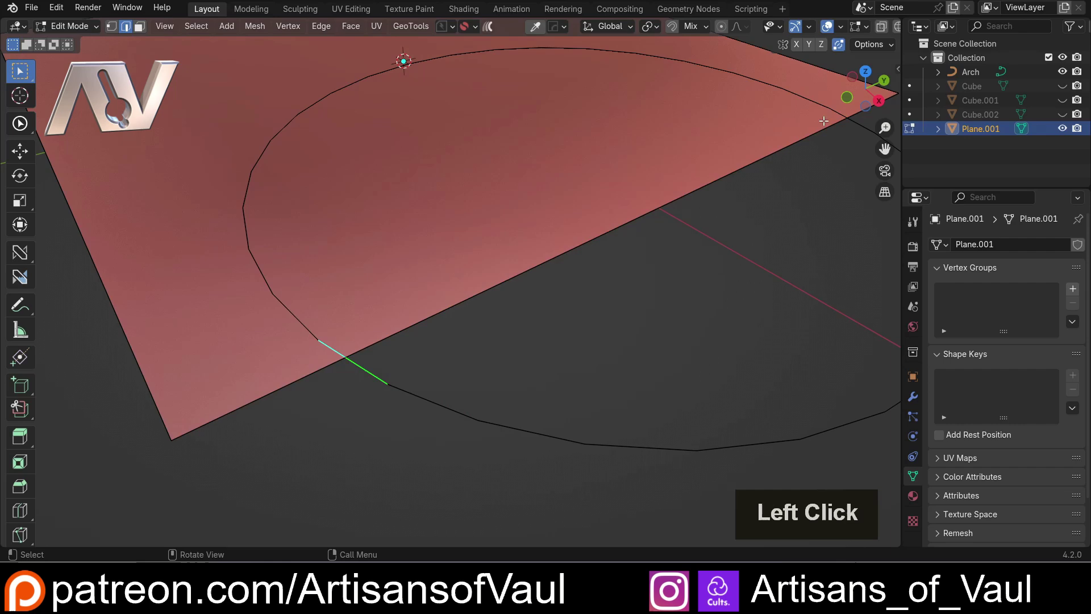
{"action": "scroll", "coordinate": [799, 119], "scroll_direction": "down", "scroll_amount": 3}
{"action": "middle_click_drag", "start_coordinate": [588, 240], "coordinate": [475, 300]}
{"action": "scroll", "coordinate": [514, 297], "scroll_direction": "up", "scroll_amount": 4}
{"action": "scroll", "coordinate": [476, 314], "scroll_direction": "down", "scroll_amount": 4}
- Back in vertex mode, box-select the circle's upper half inside the plane
{"action": "key", "text": "ctrl+Tab"}
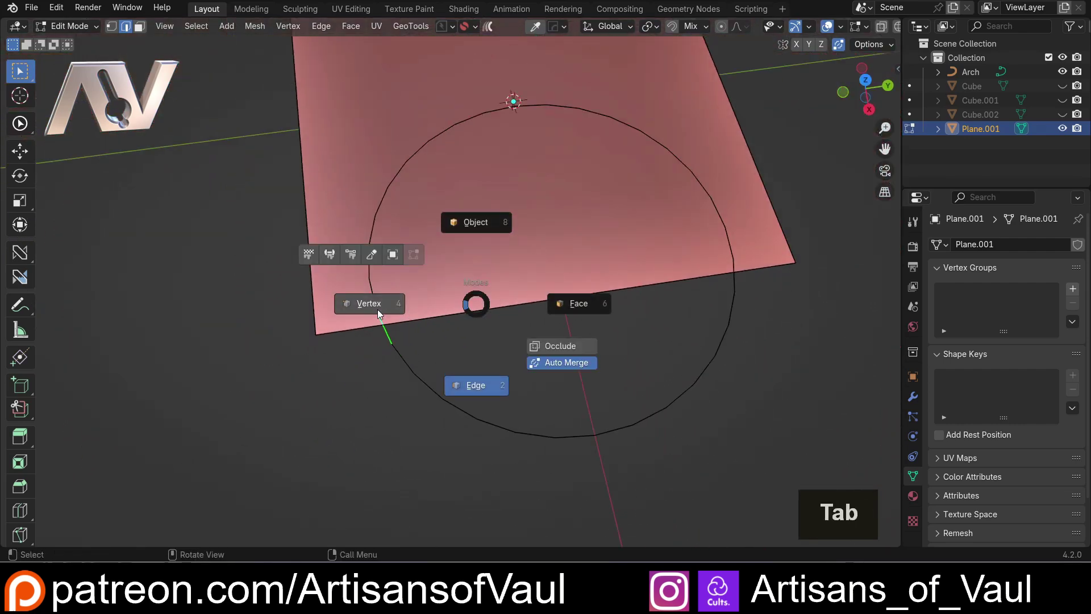
{"action": "left_click", "coordinate": [371, 305]}
{"action": "scroll", "coordinate": [541, 309], "scroll_direction": "down", "scroll_amount": 2}
{"action": "middle_click_drag", "start_coordinate": [540, 310], "coordinate": [430, 308], "text": "shift"}
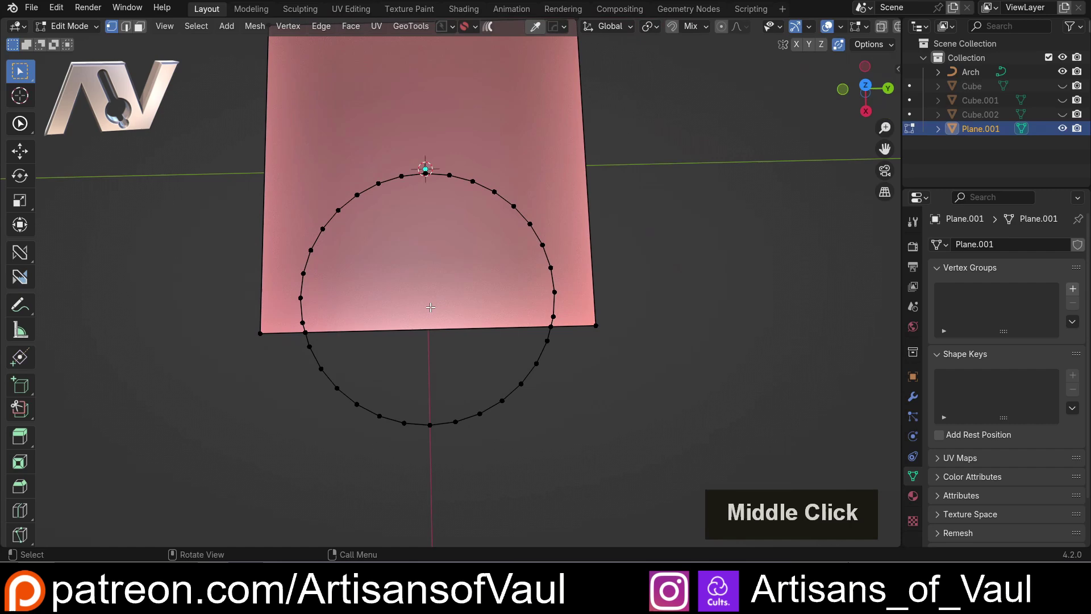
{"action": "middle_click_drag", "start_coordinate": [353, 226], "coordinate": [265, 176]}
{"action": "left_click_drag", "start_coordinate": [266, 177], "coordinate": [535, 352]}
- Delete the circle's upper arc vertices and the bottom edge between the arc ends
{"action": "key", "text": "x"}
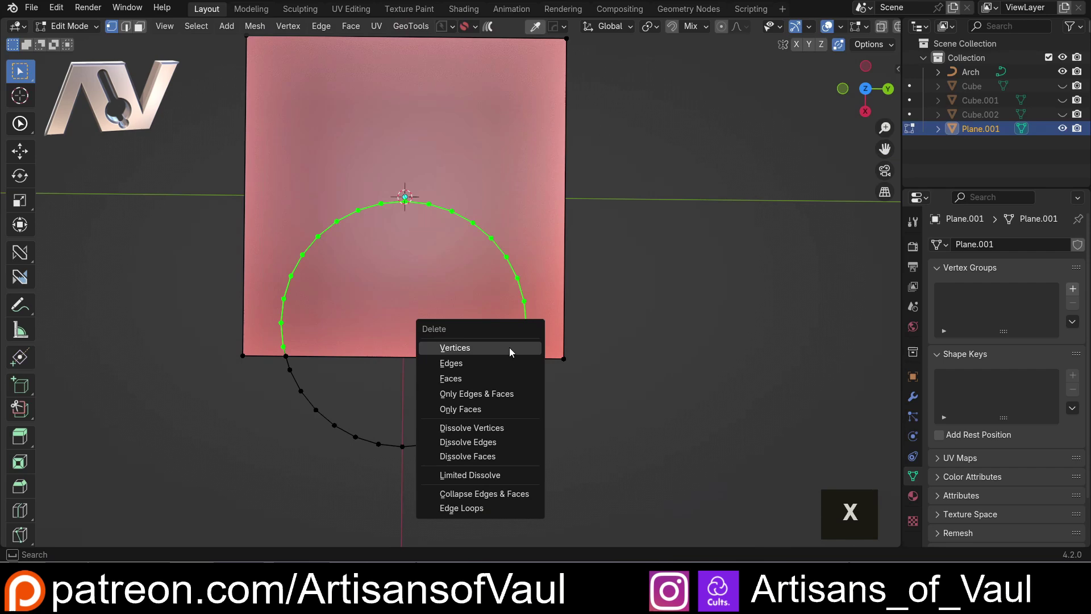
{"action": "left_click", "coordinate": [510, 347]}
{"action": "left_click_drag", "start_coordinate": [274, 344], "coordinate": [429, 361]}
{"action": "left_click", "coordinate": [520, 358], "text": "shift"}
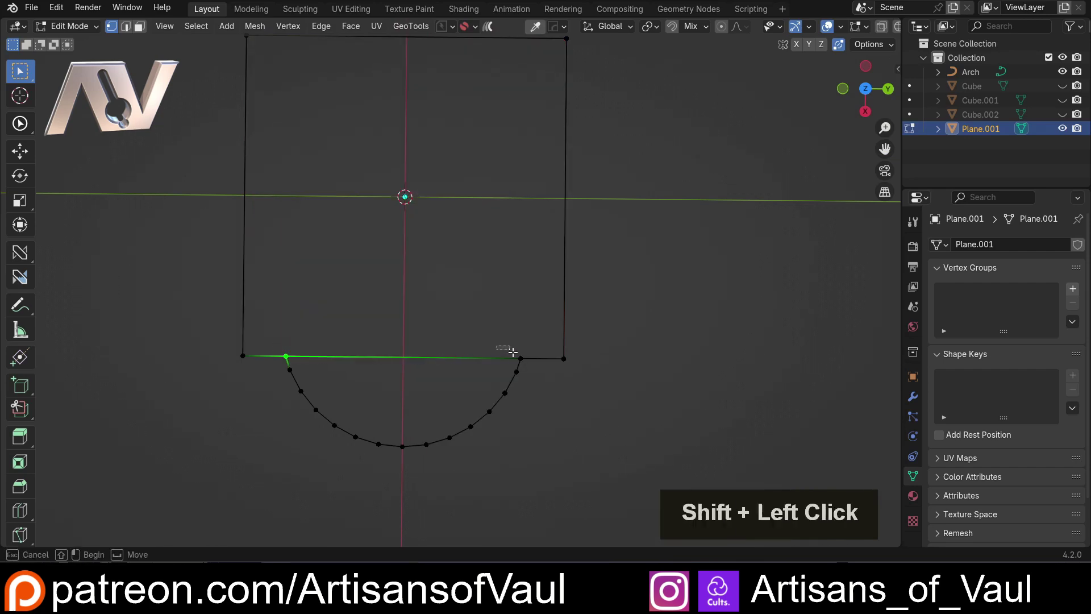
{"action": "key", "text": "x"}
{"action": "left_click", "coordinate": [439, 360]}
- Clear the selection and tilt the view to review the bulged outline
{"action": "double_click", "coordinate": [398, 327]}
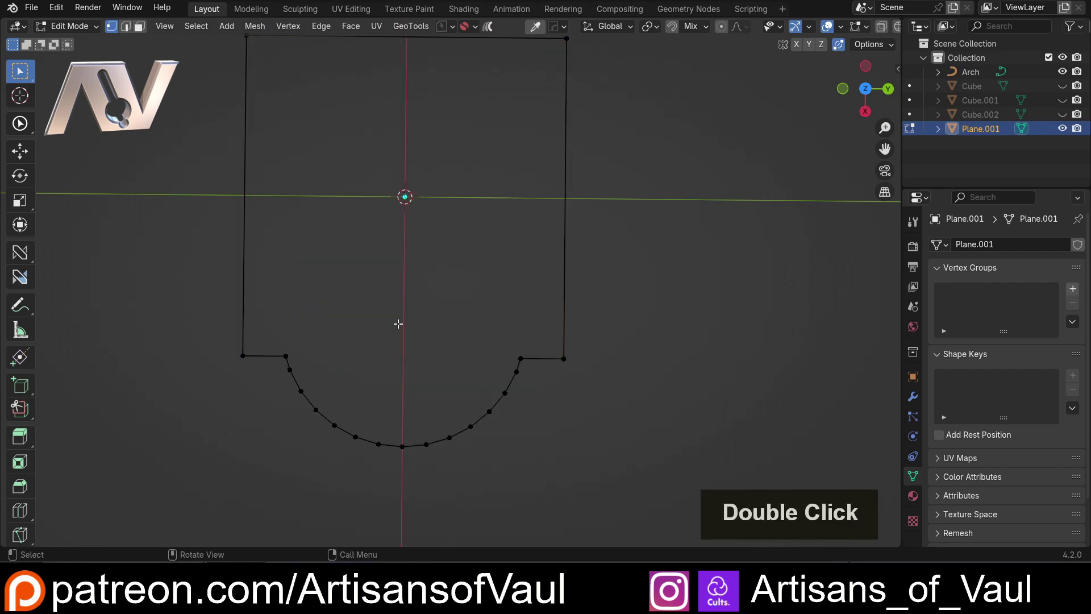
{"action": "middle_click_drag", "start_coordinate": [398, 326], "coordinate": [407, 302]}
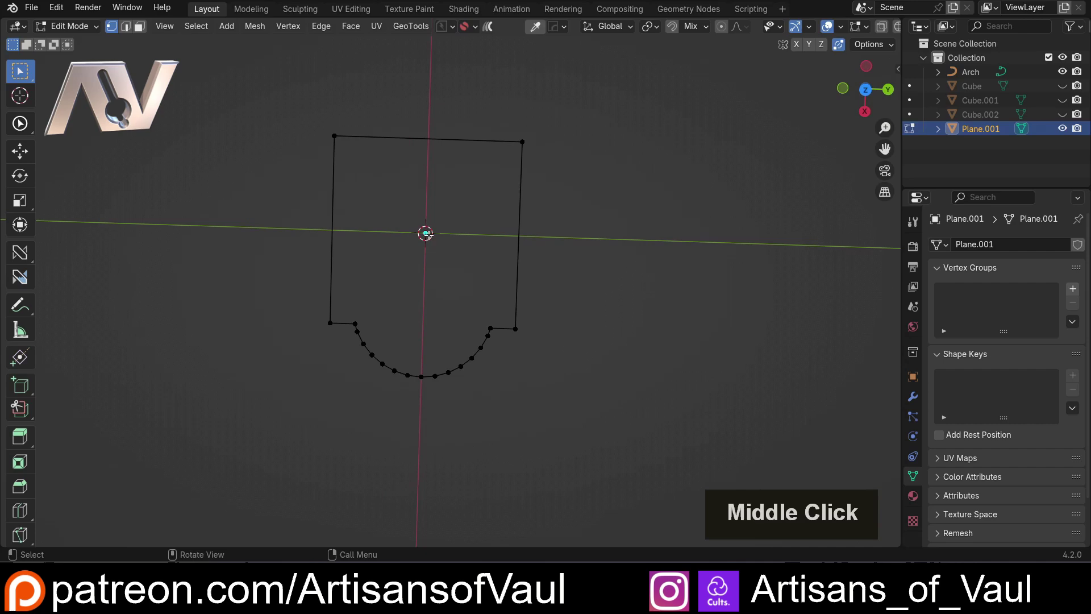
{"action": "scroll", "coordinate": [412, 311], "scroll_direction": "up", "scroll_amount": 2}
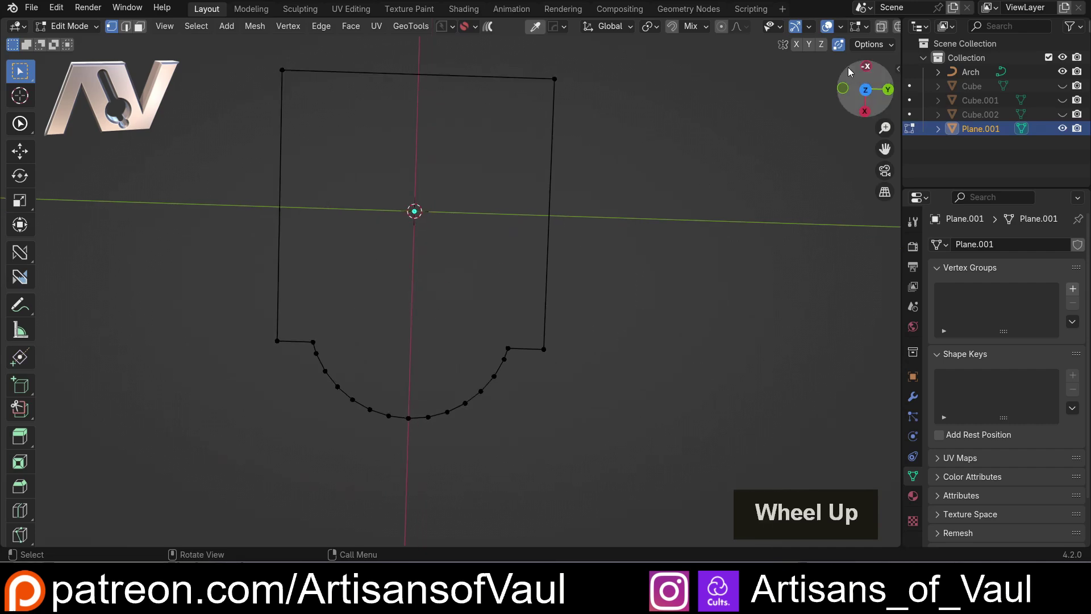
{"action": "left_click", "coordinate": [889, 45]}
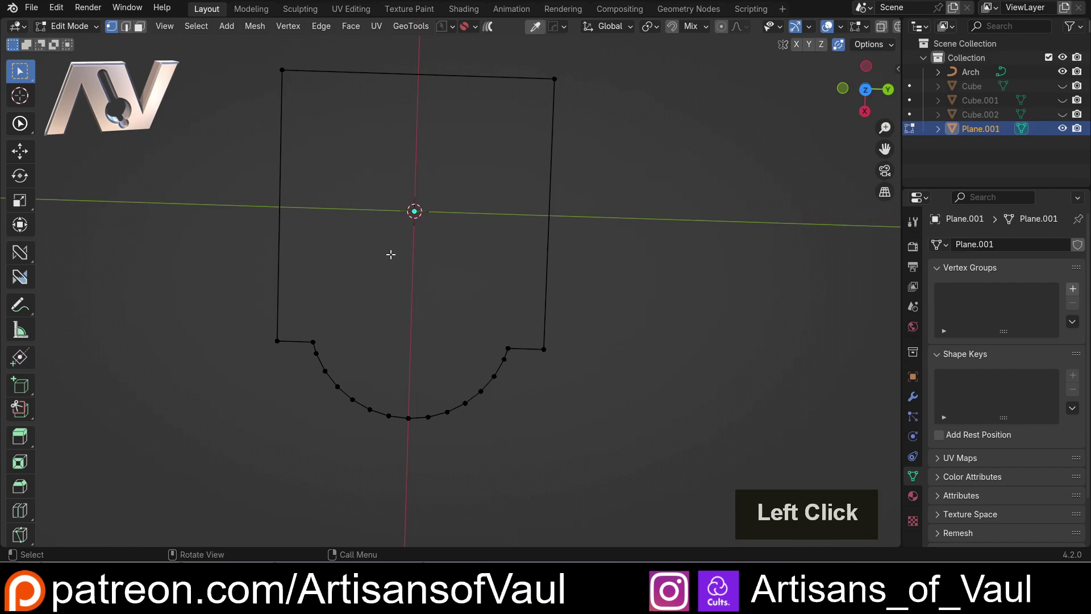
- Add a new plane to the mesh, shrink it, and move it along X over the curved bottom
{"action": "key", "text": "shift+a"}
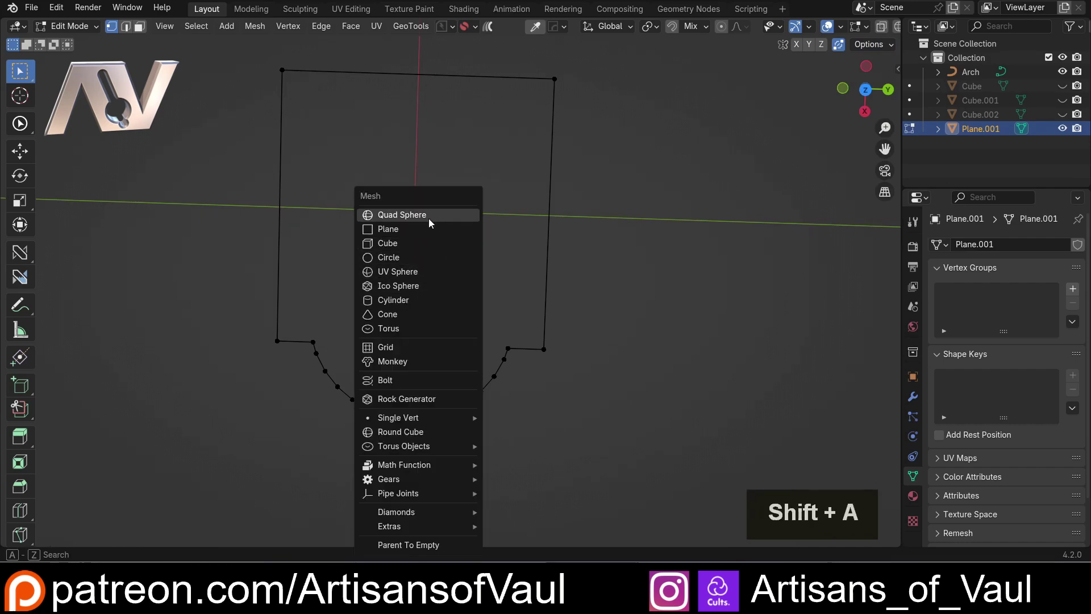
{"action": "left_click", "coordinate": [413, 227]}
{"action": "key", "text": "s"}
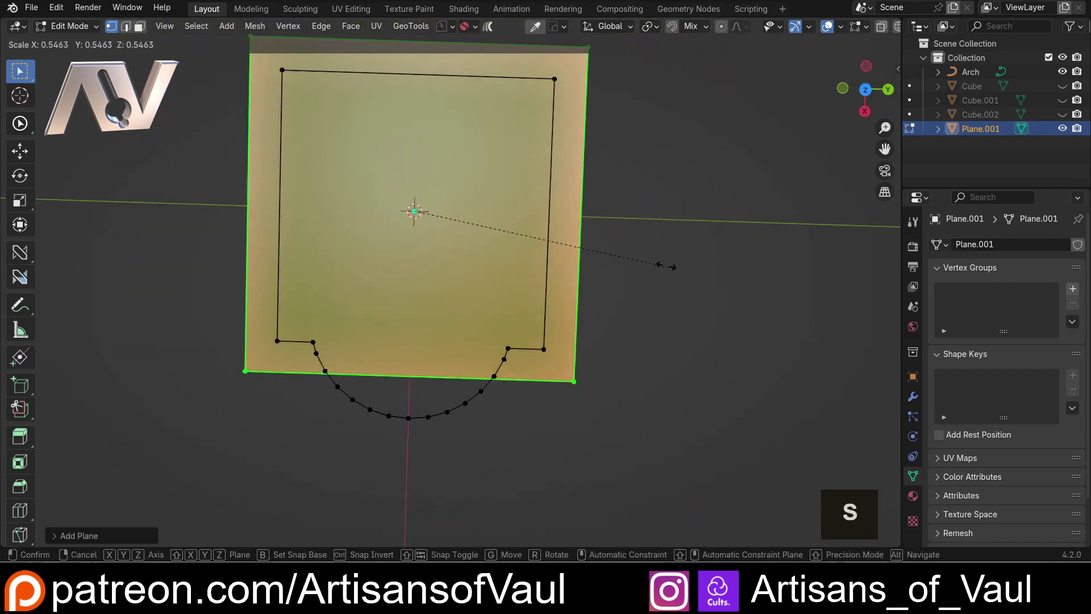
{"action": "left_click", "coordinate": [506, 197]}
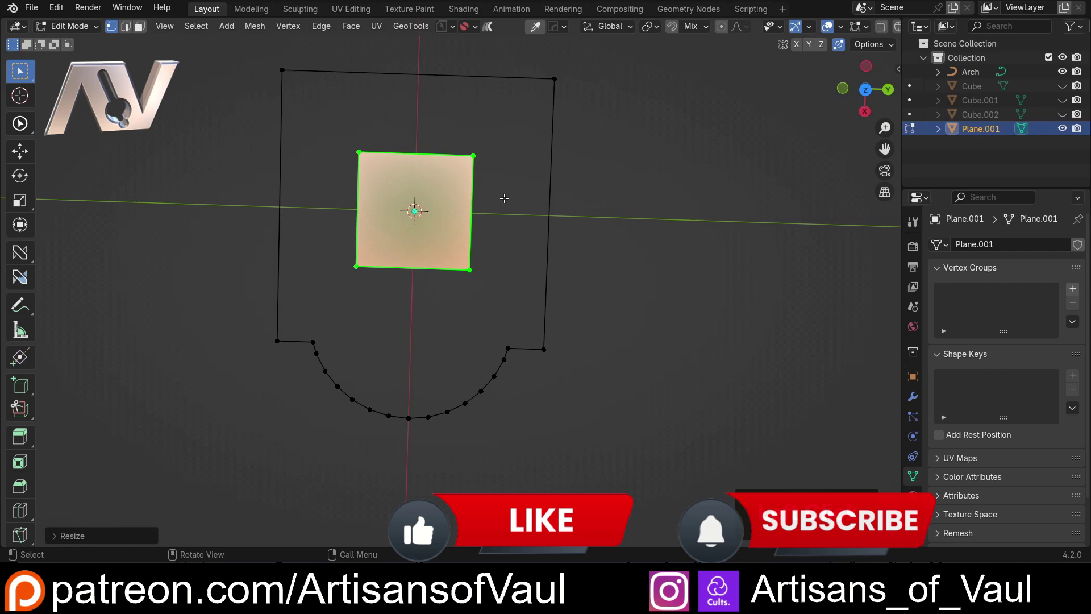
{"action": "key", "text": "g"}
{"action": "key", "text": "y"}
{"action": "key", "text": "z"}
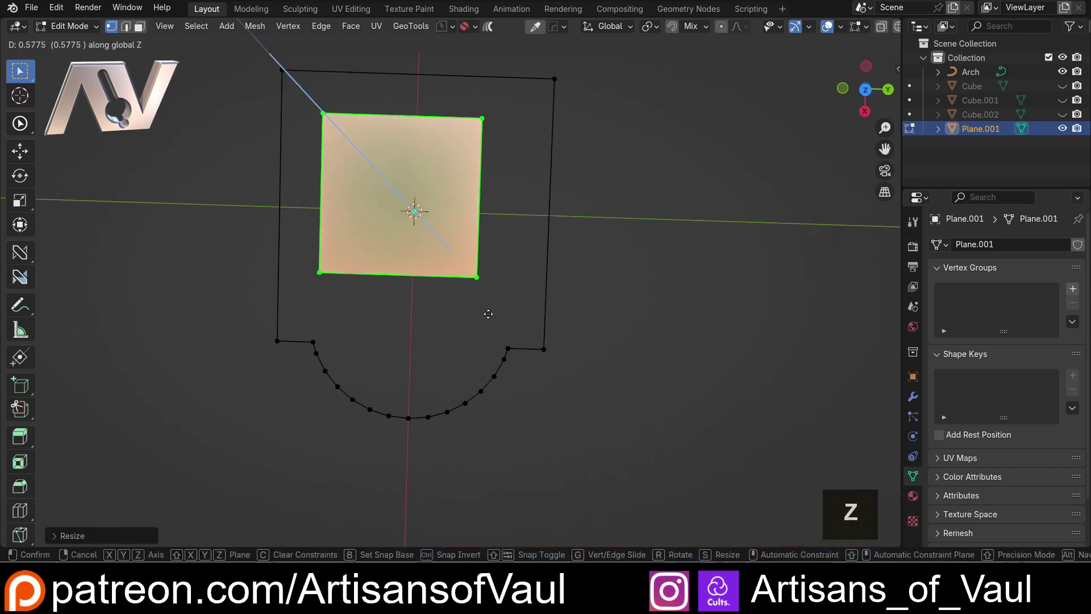
{"action": "key", "text": "x"}
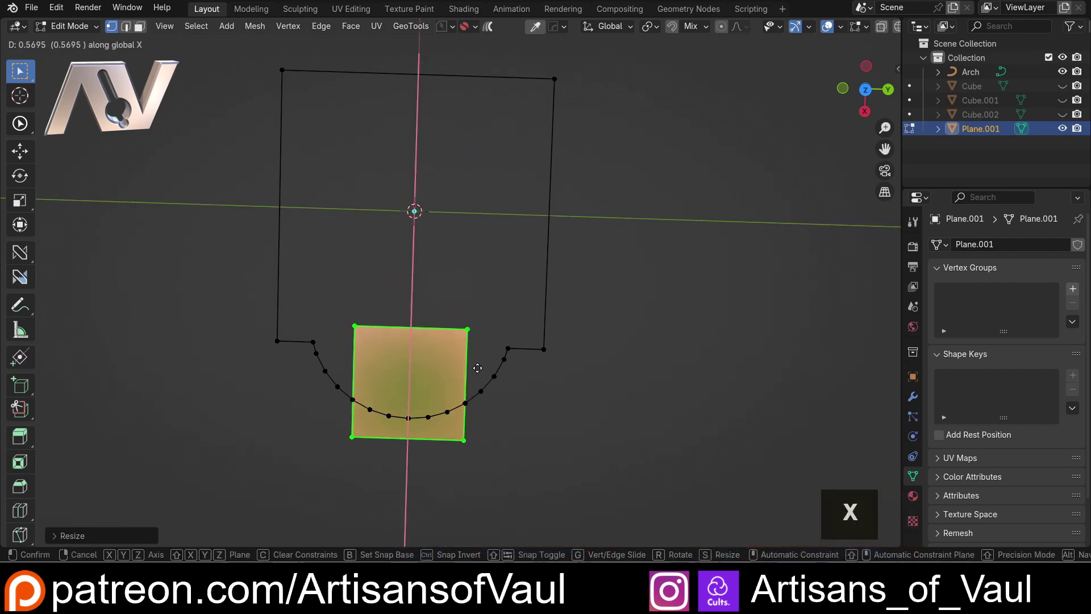
{"action": "left_click", "coordinate": [484, 365]}
{"action": "scroll", "coordinate": [485, 366], "scroll_direction": "up", "scroll_amount": 3}
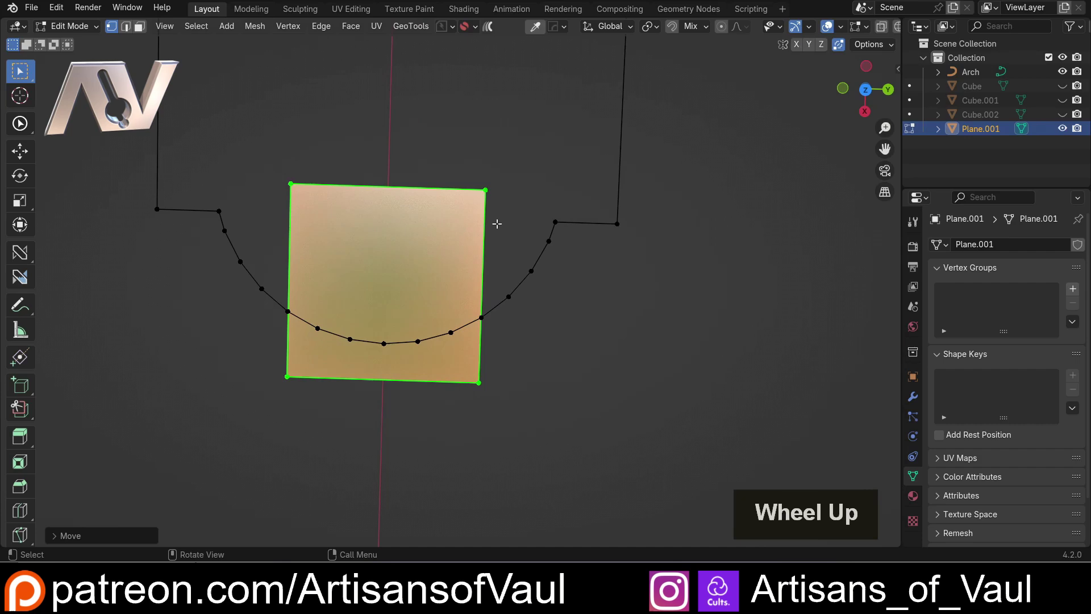
{"action": "middle_click_drag", "start_coordinate": [497, 222], "coordinate": [538, 267], "text": "shift"}
- Stretch the square along Y so it overlaps the half-circle bulge, and review it
{"action": "key", "text": "s"}
{"action": "key", "text": "y"}
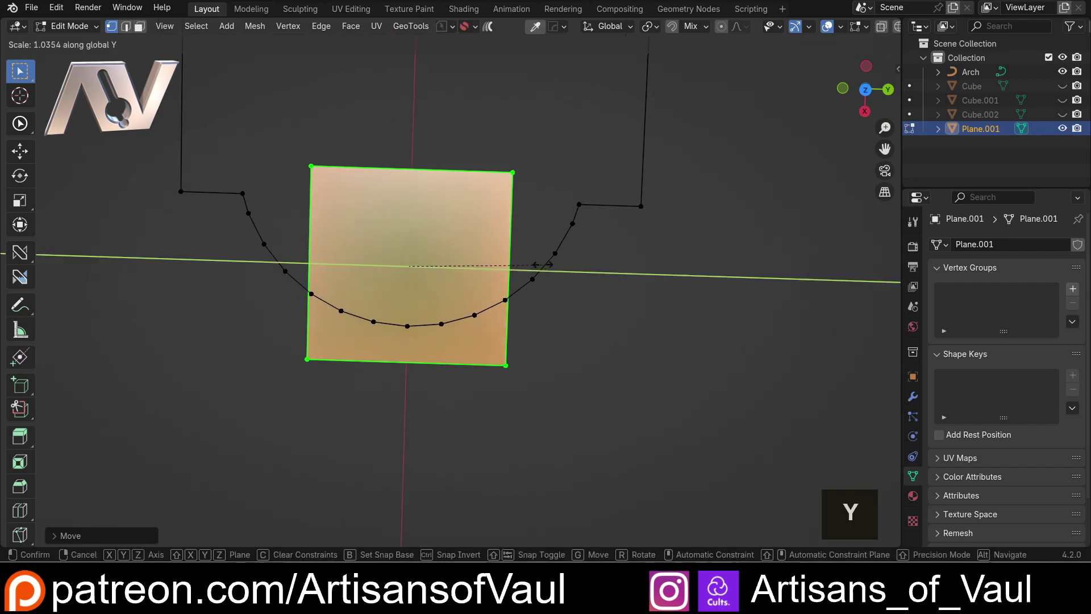
{"action": "left_click", "coordinate": [557, 263]}
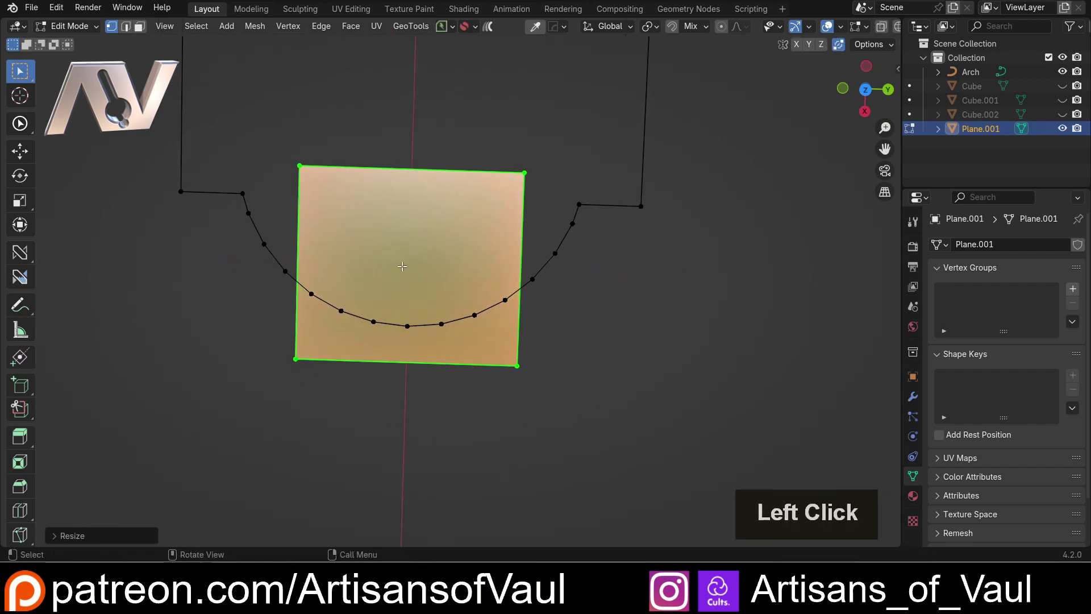
{"action": "middle_click_drag", "start_coordinate": [341, 314], "coordinate": [252, 198]}
{"action": "middle_click_drag", "start_coordinate": [429, 250], "coordinate": [482, 241], "text": "shift"}
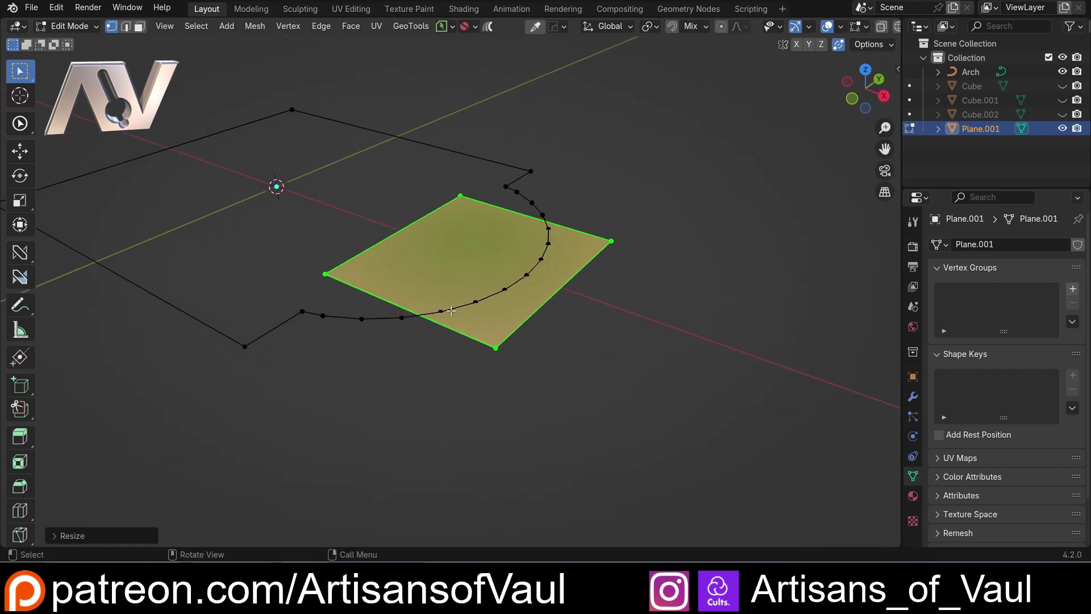
{"action": "middle_click_drag", "start_coordinate": [501, 278], "coordinate": [639, 251]}
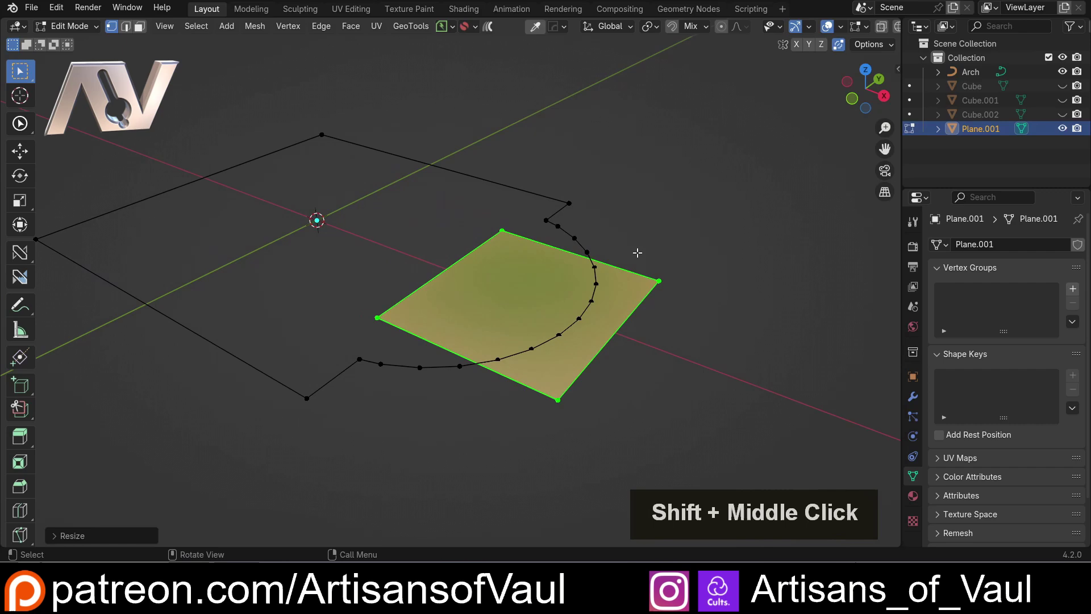
{"action": "scroll", "coordinate": [637, 252], "scroll_direction": "down", "scroll_amount": 1}
{"action": "left_click", "coordinate": [889, 45]}
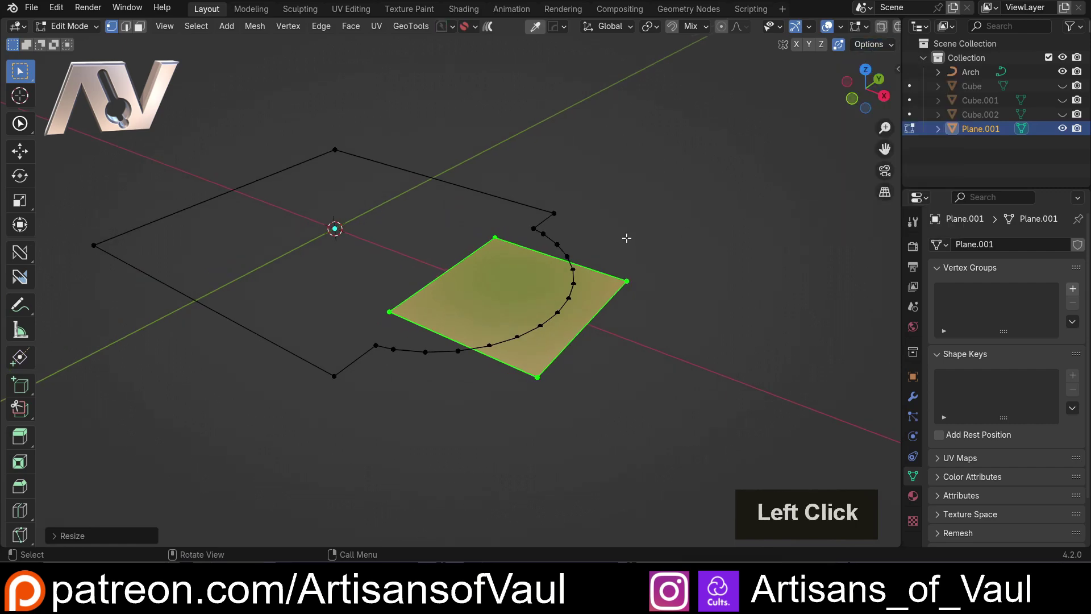
- Auto-merge the square into the profile and delete the excess top, right and lower vertices
{"action": "key", "text": "g"}
{"action": "key", "text": "Return"}
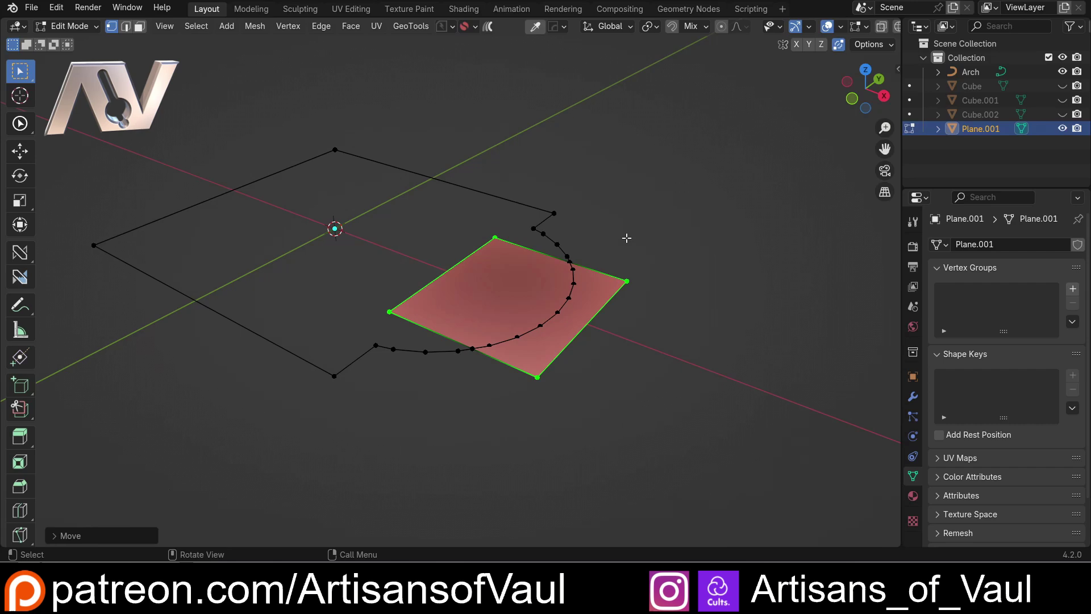
{"action": "left_click", "coordinate": [726, 239]}
{"action": "middle_click_drag", "start_coordinate": [726, 238], "coordinate": [434, 275]}
{"action": "left_click_drag", "start_coordinate": [390, 166], "coordinate": [615, 245]}
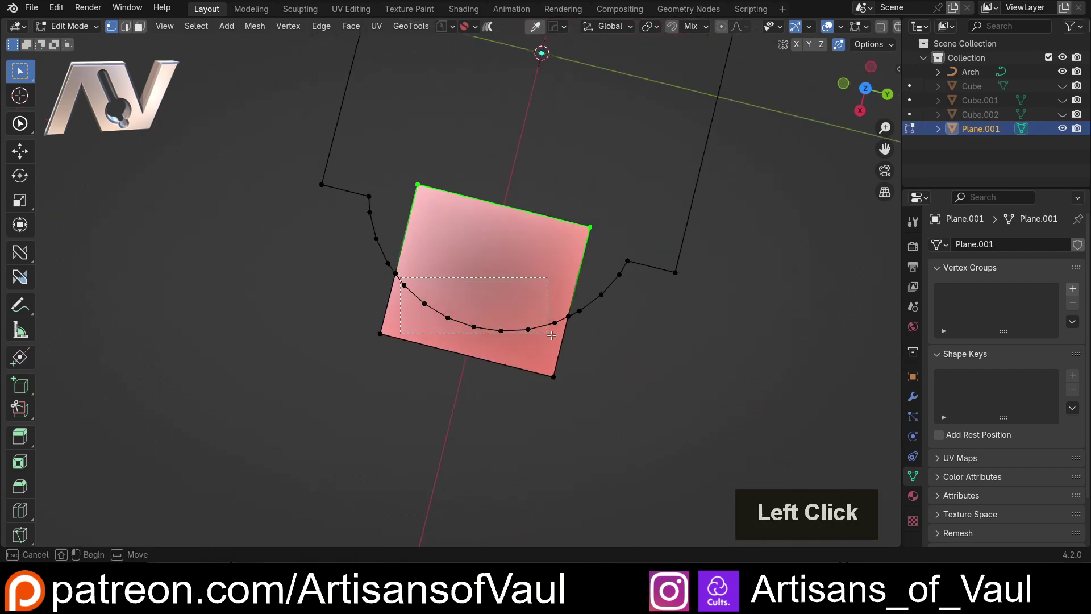
{"action": "left_click_drag", "start_coordinate": [399, 280], "coordinate": [561, 335], "text": "shift"}
{"action": "key", "text": "x"}
{"action": "left_click", "coordinate": [562, 278]}
- Leave Edit Mode briefly, reframe the profile, then return to editing its mesh
{"action": "middle_click_drag", "start_coordinate": [562, 278], "coordinate": [493, 148]}
{"action": "key", "text": "Tab"}
{"action": "left_click", "coordinate": [484, 116]}
{"action": "scroll", "coordinate": [432, 207], "scroll_direction": "down", "scroll_amount": 2}
{"action": "middle_click_drag", "start_coordinate": [432, 207], "coordinate": [354, 272]}
{"action": "key", "text": "Tab"}
- Shift the profile's lower vertices 0.3274 along X to form a flat-bottomed tab
{"action": "left_click_drag", "start_coordinate": [354, 273], "coordinate": [550, 343]}
{"action": "middle_click_drag", "start_coordinate": [551, 343], "coordinate": [548, 378], "text": "shift"}
{"action": "key", "text": "g"}
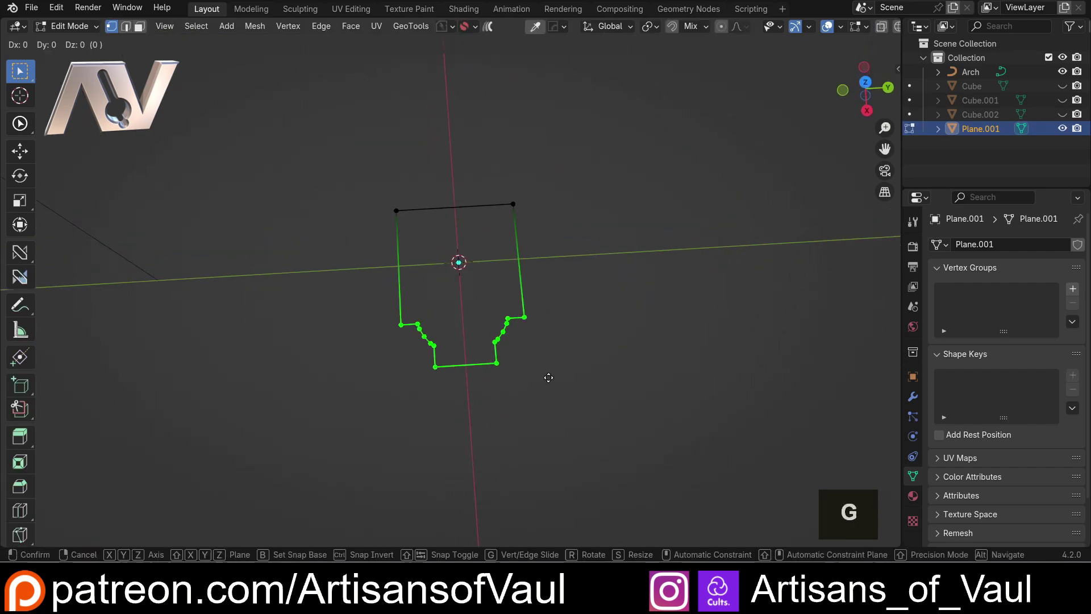
{"action": "key", "text": "y"}
{"action": "key", "text": "z"}
{"action": "key", "text": "x"}
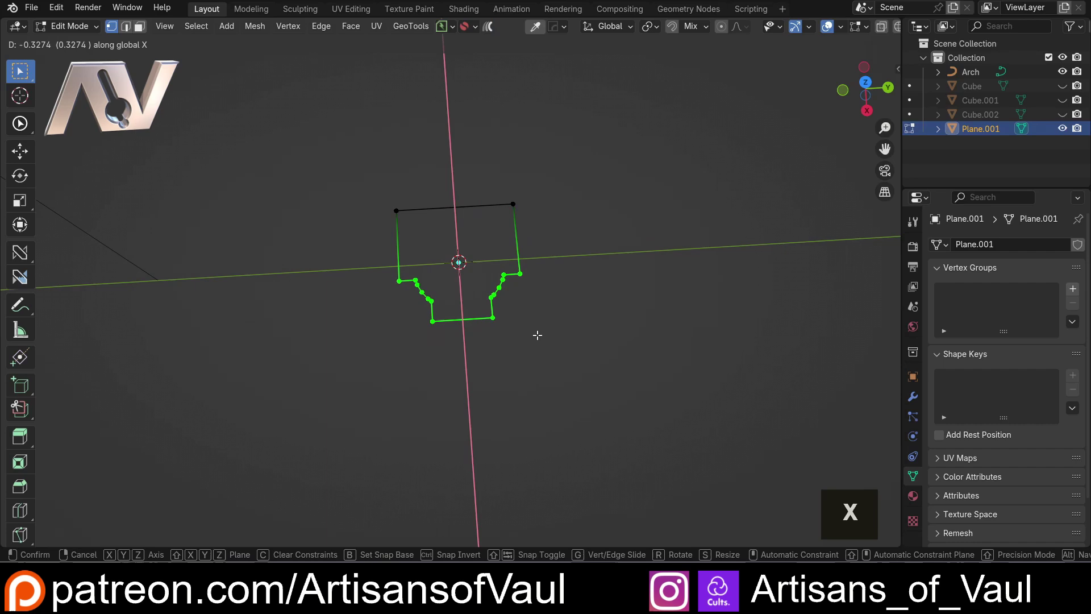
{"action": "left_click", "coordinate": [534, 344]}
- In Object Mode, convert the Plane.001 profile from a mesh into a curve via Convert To
{"action": "scroll", "coordinate": [438, 274], "scroll_direction": "down", "scroll_amount": 1}
{"action": "key", "text": "Tab"}
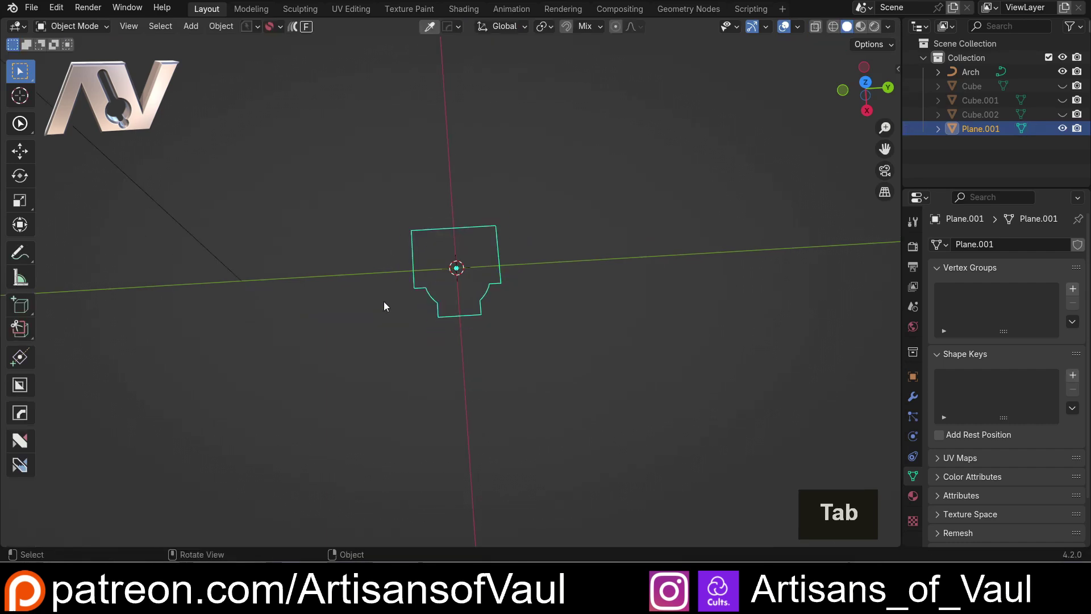
{"action": "scroll", "coordinate": [384, 324], "scroll_direction": "up", "scroll_amount": 2}
{"action": "scroll", "coordinate": [387, 292], "scroll_direction": "up", "scroll_amount": 2}
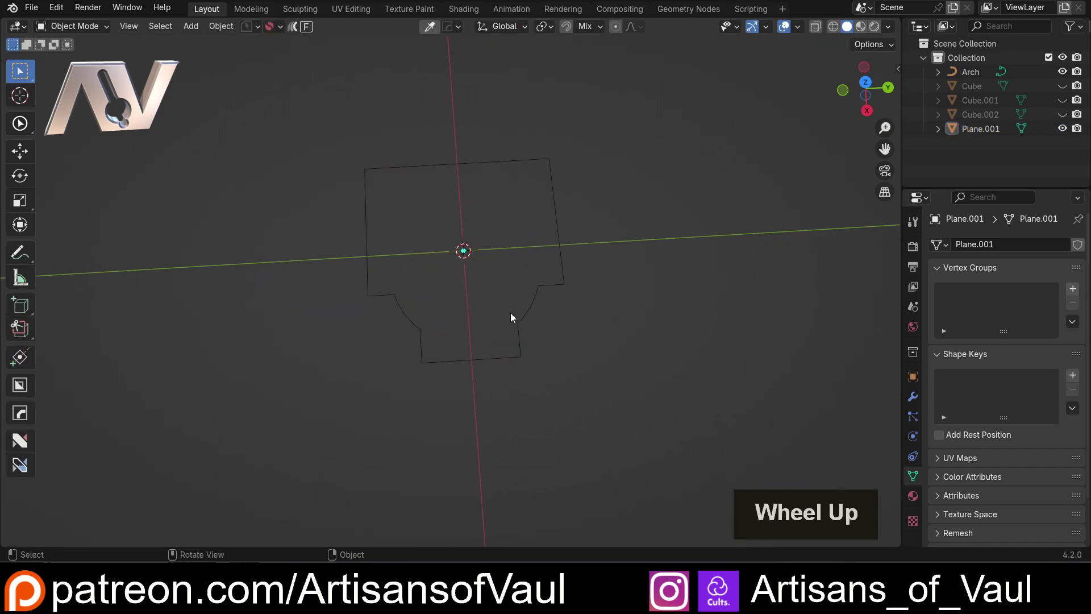
{"action": "middle_click_drag", "start_coordinate": [510, 312], "coordinate": [423, 307]}
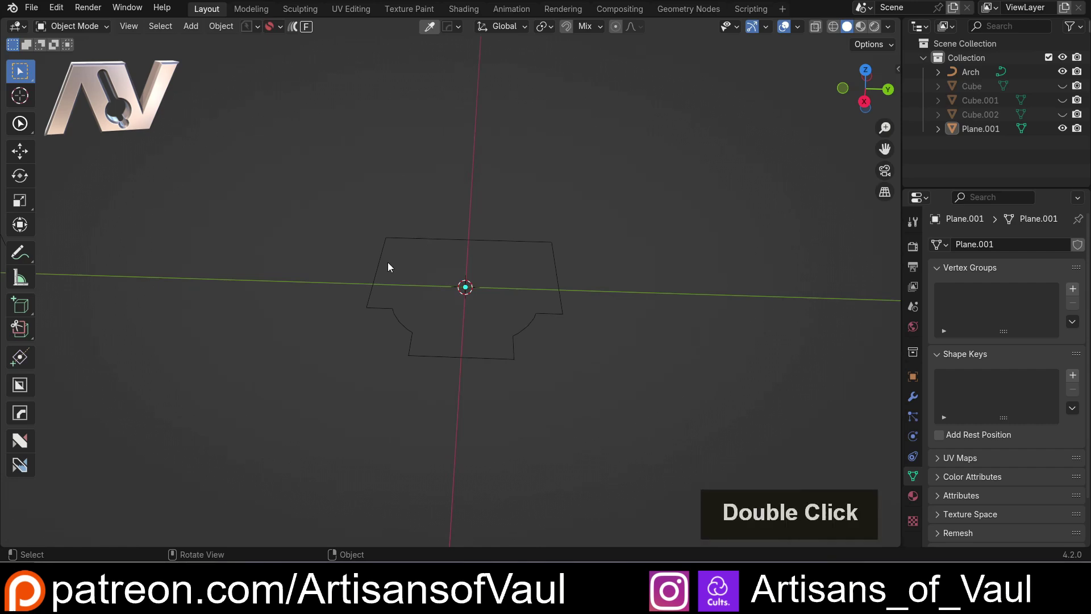
{"action": "left_click", "coordinate": [371, 280]}
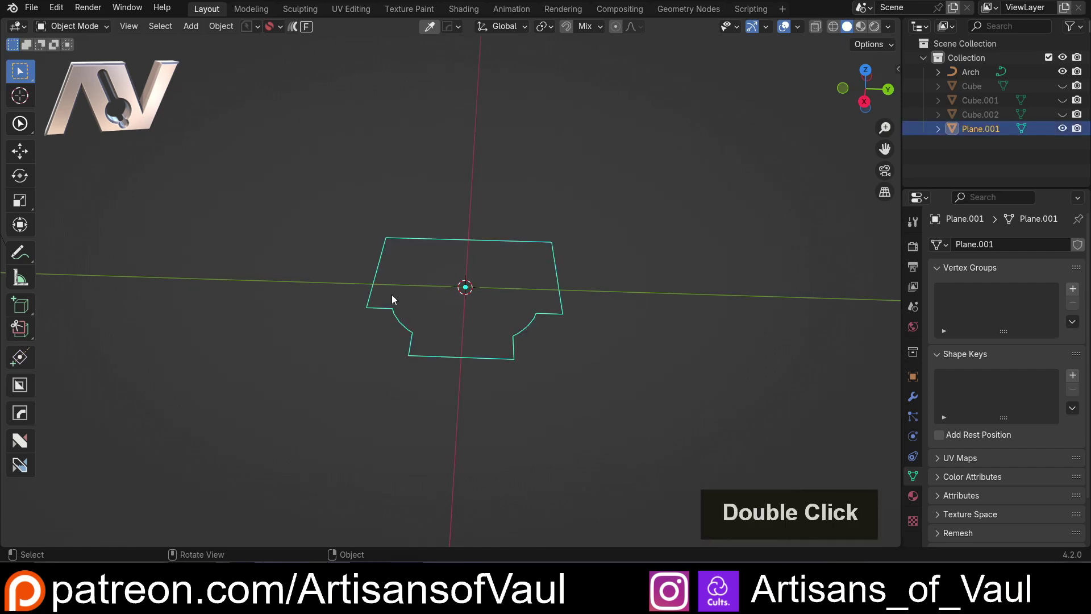
{"action": "middle_click_drag", "start_coordinate": [392, 296], "coordinate": [418, 340]}
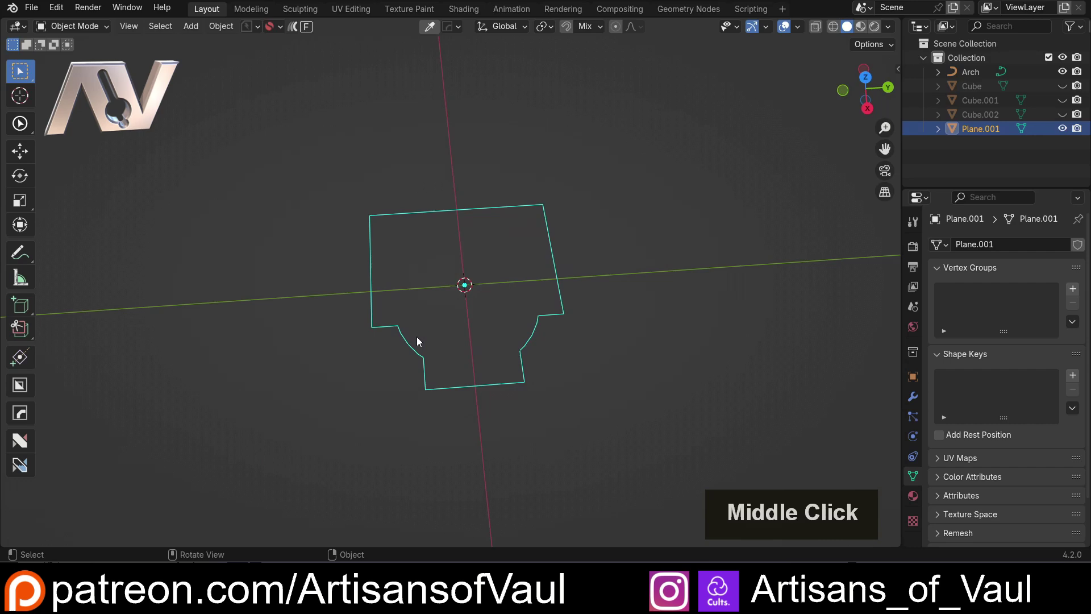
{"action": "right_click", "coordinate": [398, 328]}
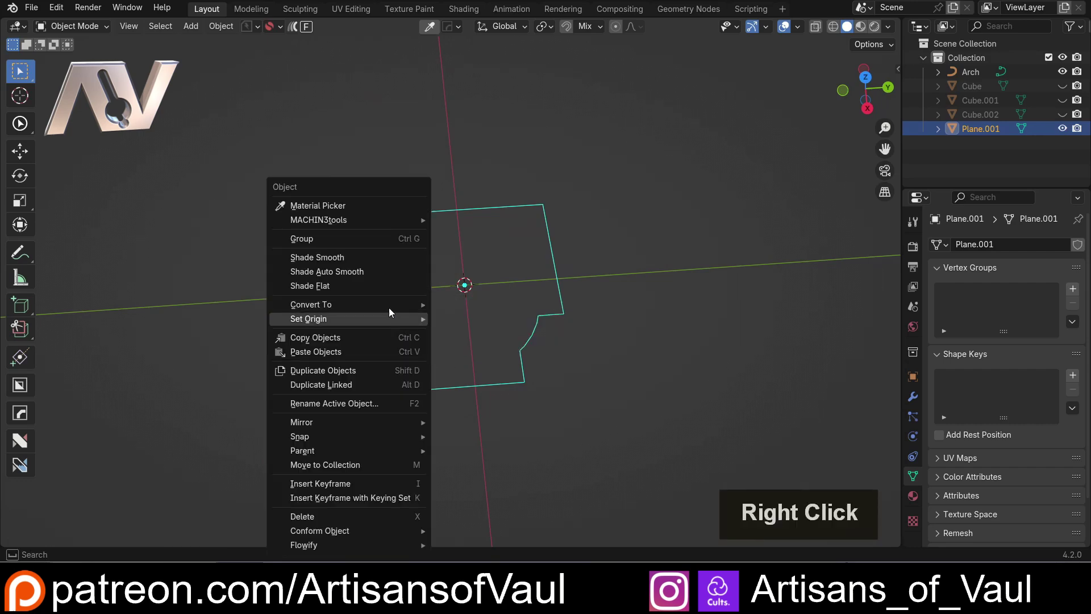
{"action": "mouse_move", "coordinate": [396, 304]}
{"action": "left_click", "coordinate": [481, 320]}
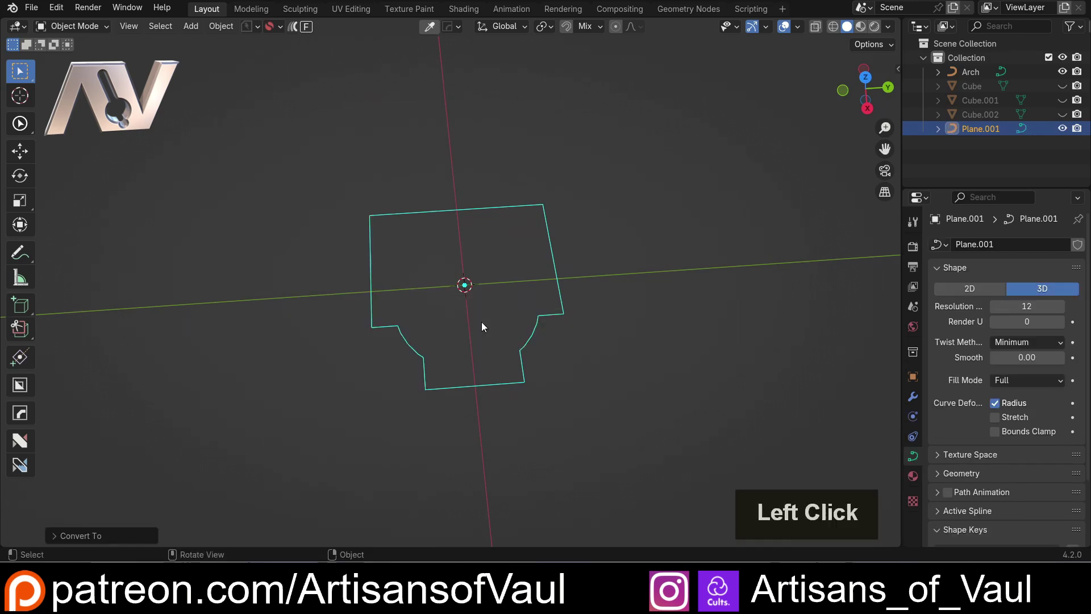
- Set the Arch curve's Geometry bevel to use the Plane.001 object as its profile
{"action": "scroll", "coordinate": [462, 318], "scroll_direction": "down", "scroll_amount": 4}
{"action": "scroll", "coordinate": [403, 314], "scroll_direction": "down", "scroll_amount": 2}
{"action": "middle_click_drag", "start_coordinate": [381, 208], "coordinate": [417, 329], "text": "shift"}
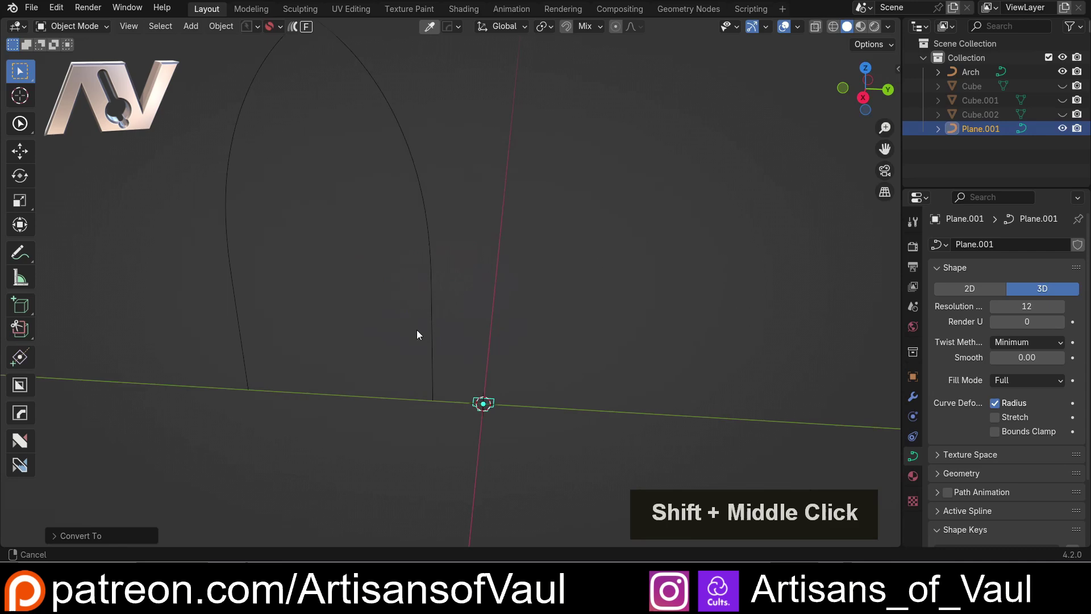
{"action": "left_click", "coordinate": [431, 247]}
{"action": "middle_click_drag", "start_coordinate": [432, 248], "coordinate": [433, 308], "text": "shift"}
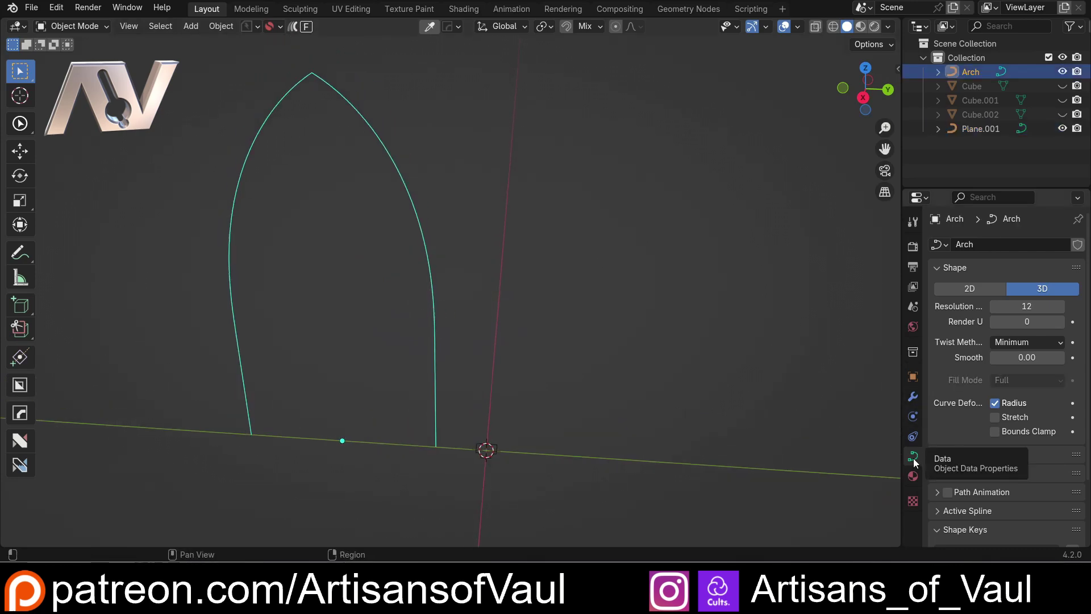
{"action": "left_click", "coordinate": [939, 473]}
{"action": "scroll", "coordinate": [970, 394], "scroll_direction": "down", "scroll_amount": 8}
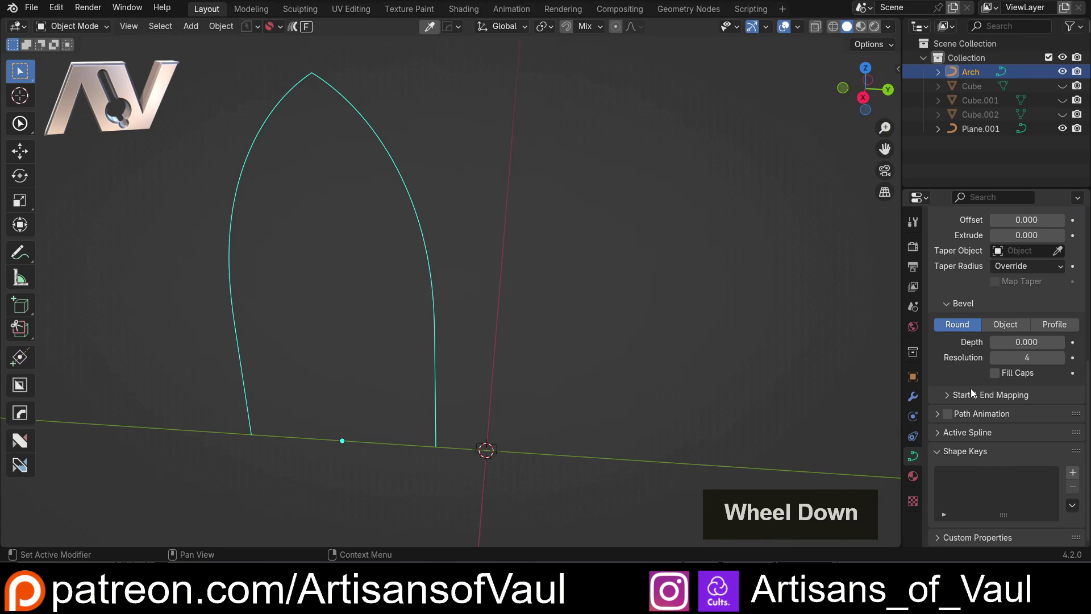
{"action": "left_click", "coordinate": [999, 325]}
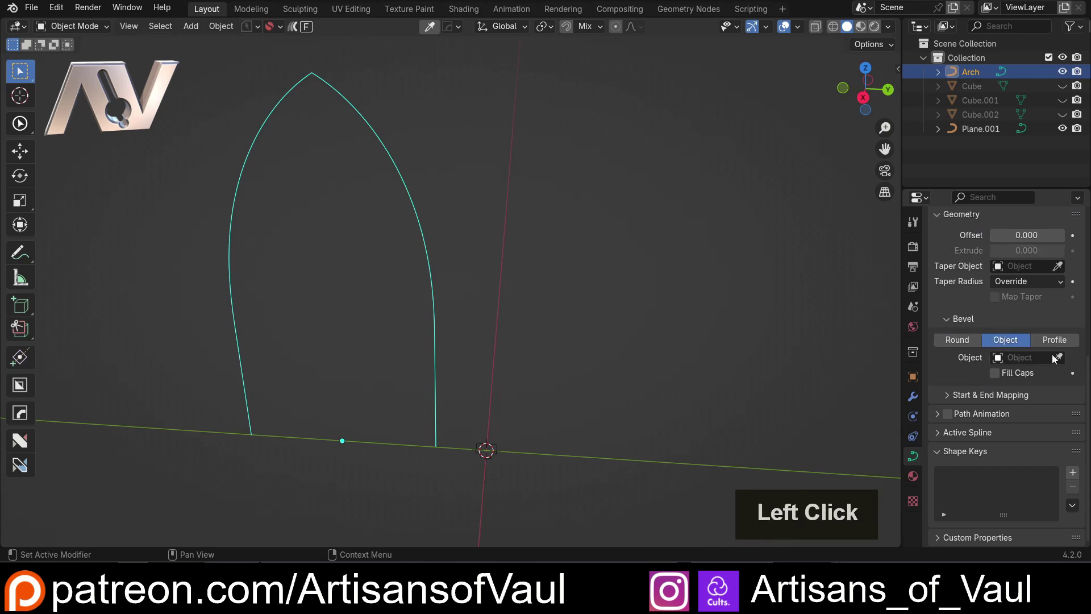
{"action": "left_click", "coordinate": [498, 448]}
- Orbit and zoom around the arch to inspect its new solid moulding
{"action": "scroll", "coordinate": [470, 267], "scroll_direction": "down", "scroll_amount": 2}
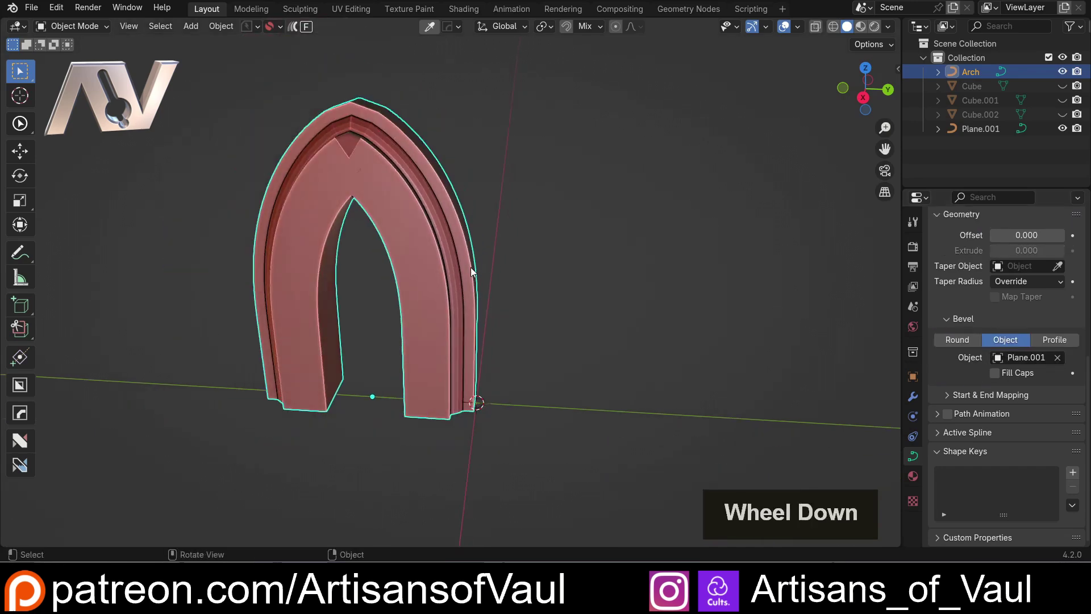
{"action": "middle_click_drag", "start_coordinate": [471, 267], "coordinate": [632, 331], "text": "shift"}
{"action": "scroll", "coordinate": [565, 430], "scroll_direction": "up", "scroll_amount": 3}
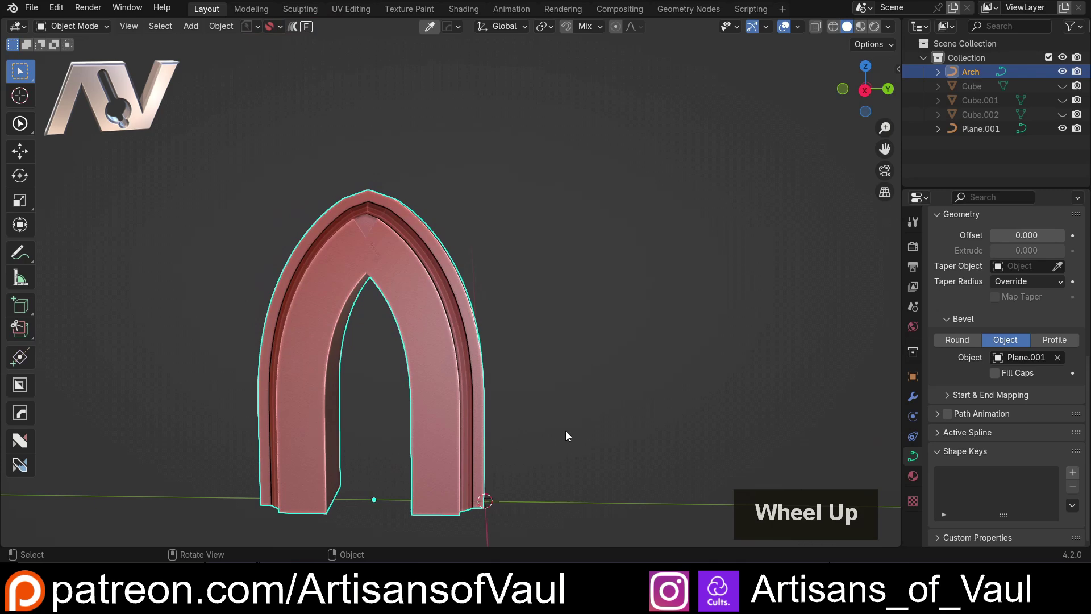
{"action": "scroll", "coordinate": [496, 329], "scroll_direction": "down", "scroll_amount": 3}
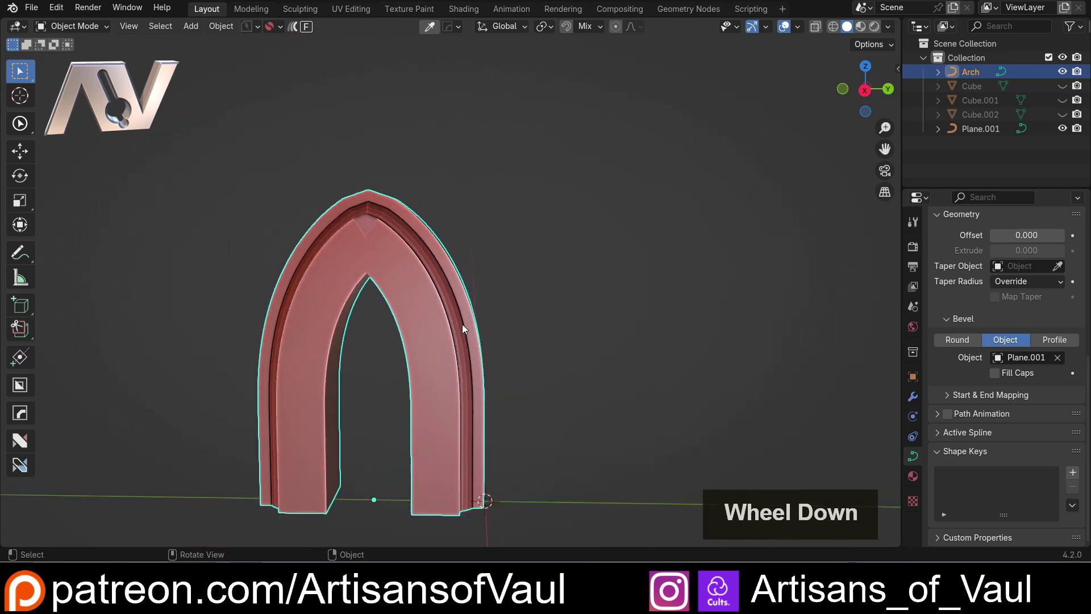
{"action": "scroll", "coordinate": [551, 397], "scroll_direction": "down", "scroll_amount": 1}
{"action": "middle_click_drag", "start_coordinate": [479, 345], "coordinate": [534, 373]}
{"action": "scroll", "coordinate": [474, 389], "scroll_direction": "up", "scroll_amount": 4}
- In wireframe, rotate the Plane.001 profile curve 90° about Z and apply the rotation
{"action": "key", "text": "shift+z"}
{"action": "left_click", "coordinate": [476, 394]}
{"action": "scroll", "coordinate": [516, 367], "scroll_direction": "up", "scroll_amount": 2}
{"action": "key", "text": "r"}
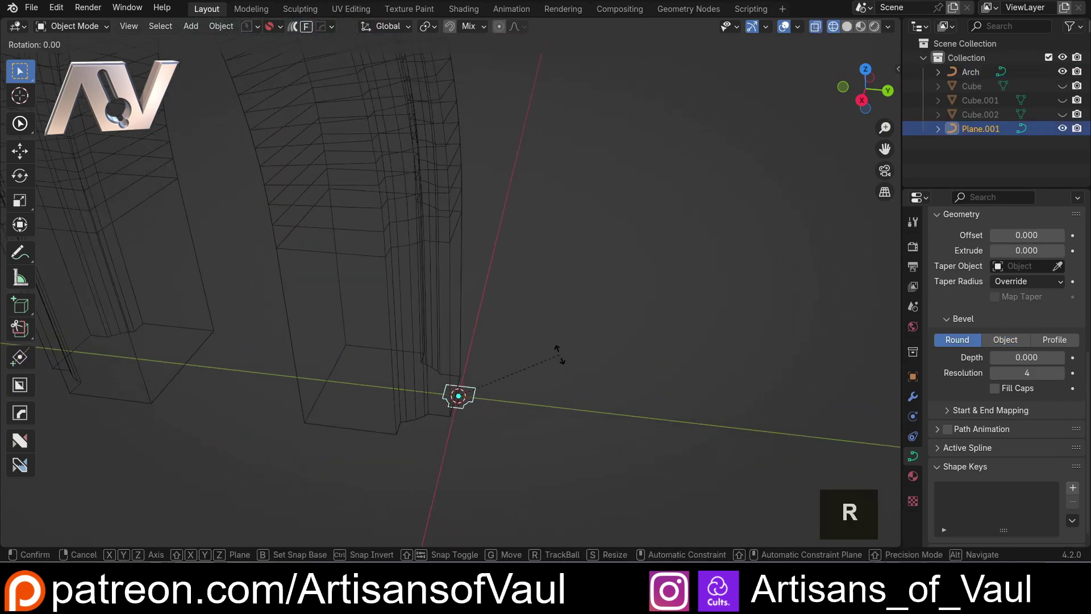
{"action": "type", "text": "z"}
{"action": "type", "text": "90"}
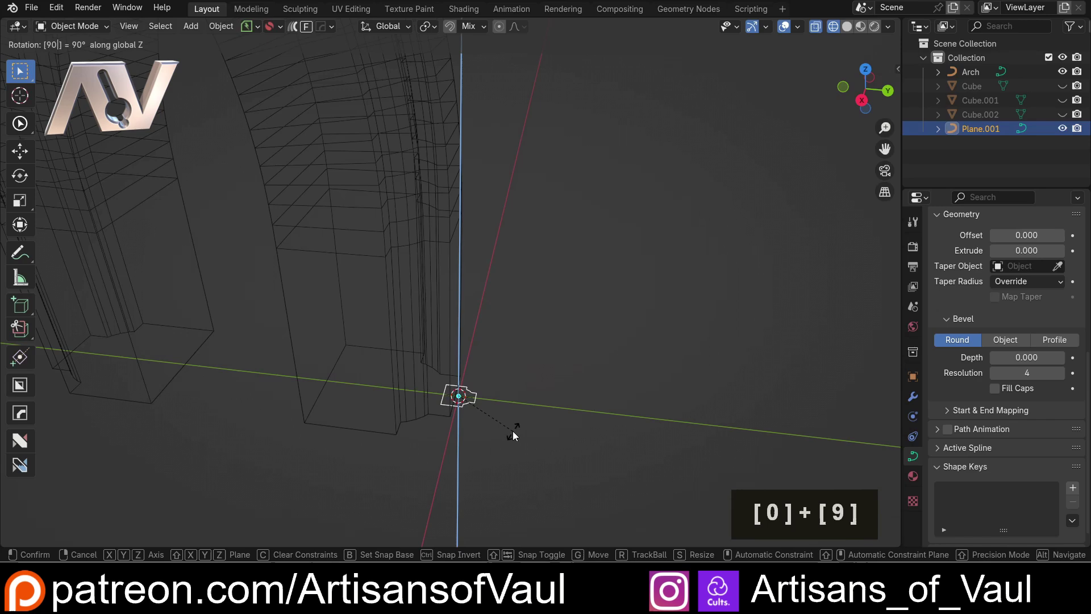
{"action": "key", "text": "Return"}
{"action": "key", "text": "ctrl+a"}
{"action": "left_click", "coordinate": [482, 366]}
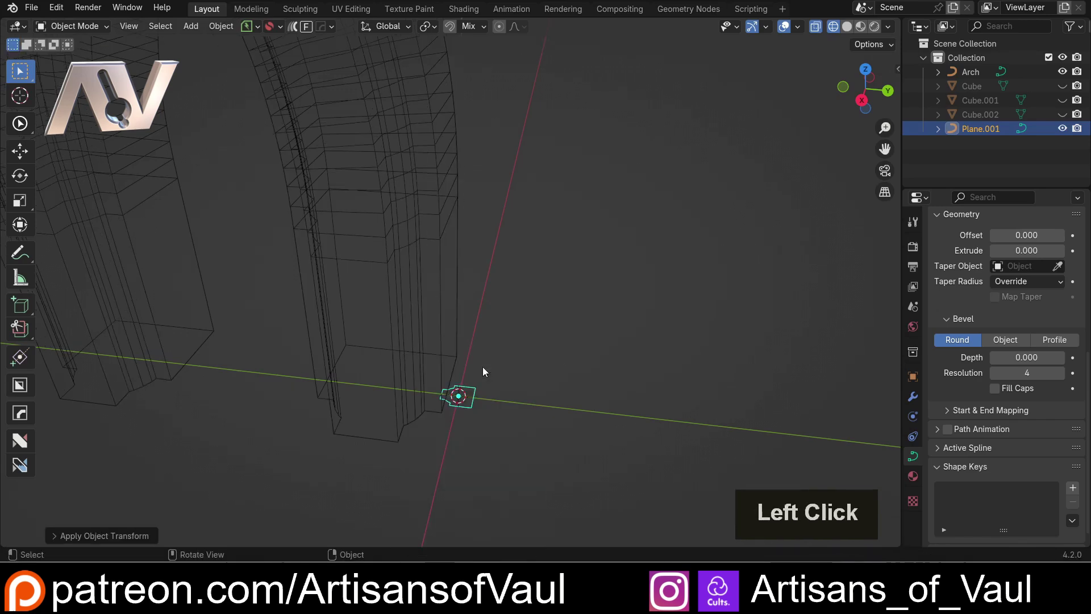
- Return to solid shading and inspect the stepped arch from the front
{"action": "key", "text": "shift+z"}
{"action": "mouse_move", "coordinate": [482, 366]}
{"action": "middle_mouse_down", "text": "shift"}
{"action": "mouse_move", "coordinate": [542, 367]}
{"action": "mouse_move", "coordinate": [534, 387]}
{"action": "mouse_move", "coordinate": [530, 311]}
{"action": "mouse_move", "coordinate": [684, 467]}
{"action": "middle_mouse_up", "text": "shift"}
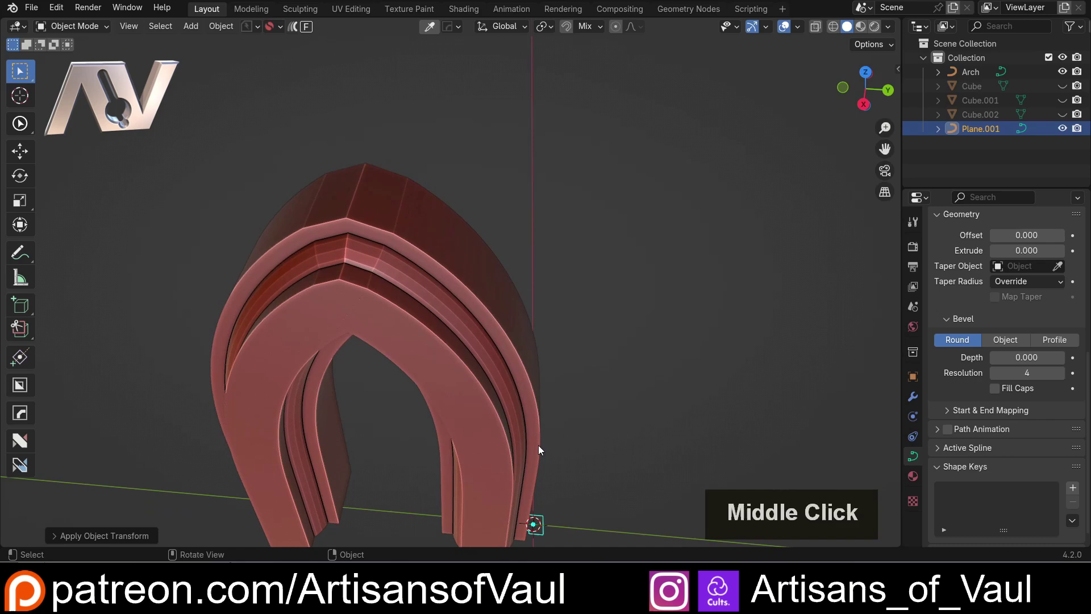
{"action": "scroll", "coordinate": [537, 450], "scroll_direction": "down", "scroll_amount": 2}
{"action": "middle_click_drag", "start_coordinate": [402, 346], "coordinate": [533, 366]}
{"action": "scroll", "coordinate": [413, 278], "scroll_direction": "up", "scroll_amount": 1}
{"action": "scroll", "coordinate": [528, 474], "scroll_direction": "down", "scroll_amount": 2}
{"action": "scroll", "coordinate": [476, 312], "scroll_direction": "up", "scroll_amount": 3}
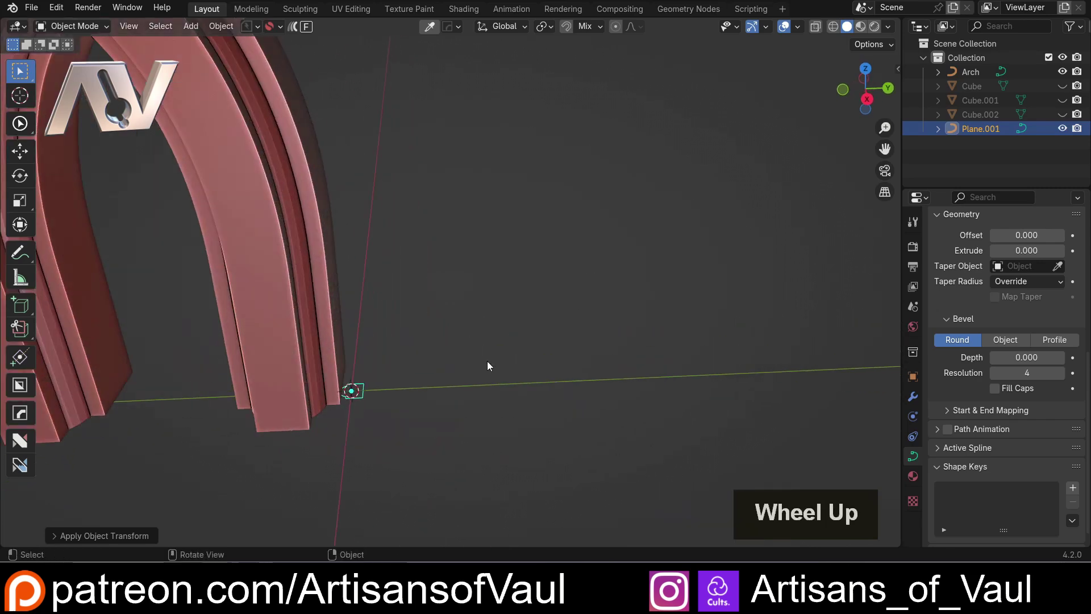
- Unhide Cube and Cube.001 in the Outliner and frame the two cubes in view
{"action": "left_click", "coordinate": [1064, 86]}
{"action": "left_click", "coordinate": [1062, 100]}
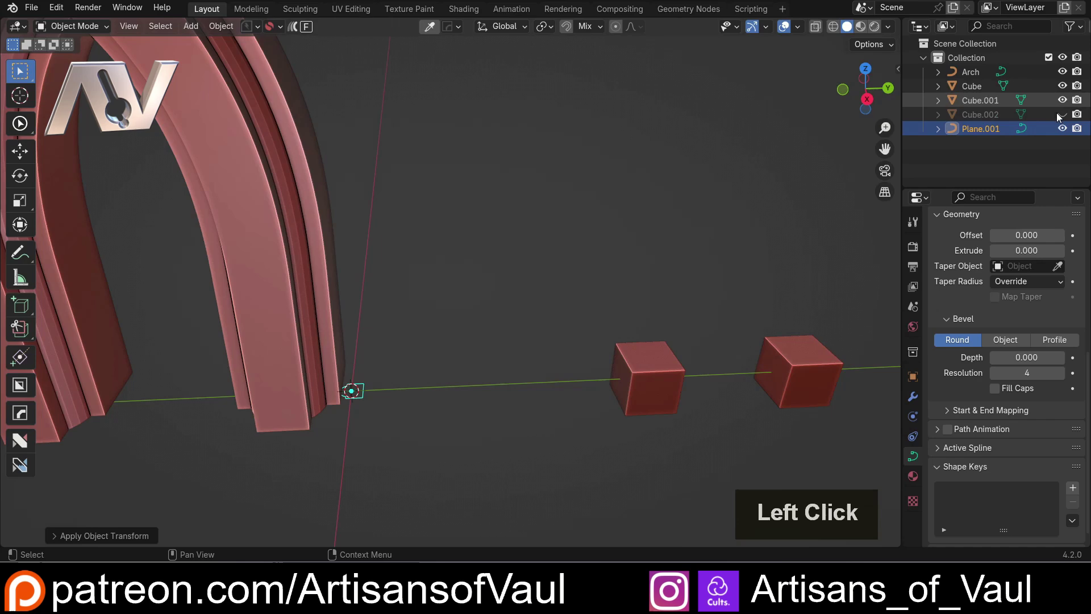
{"action": "scroll", "coordinate": [458, 155], "scroll_direction": "up", "scroll_amount": 3}
{"action": "middle_click_drag", "start_coordinate": [458, 156], "coordinate": [479, 195], "text": "shift"}
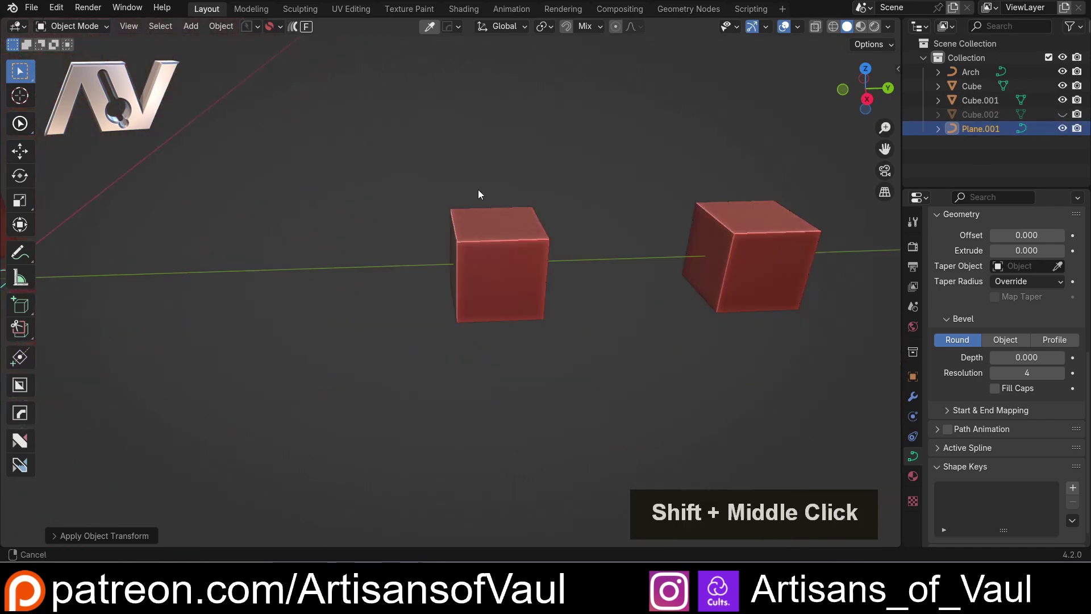
{"action": "scroll", "coordinate": [380, 168], "scroll_direction": "up", "scroll_amount": 5}
{"action": "scroll", "coordinate": [380, 168], "scroll_direction": "down", "scroll_amount": 5}
{"action": "middle_click_drag", "start_coordinate": [379, 167], "coordinate": [419, 305], "text": "shift"}
{"action": "scroll", "coordinate": [382, 271], "scroll_direction": "up", "scroll_amount": 3}
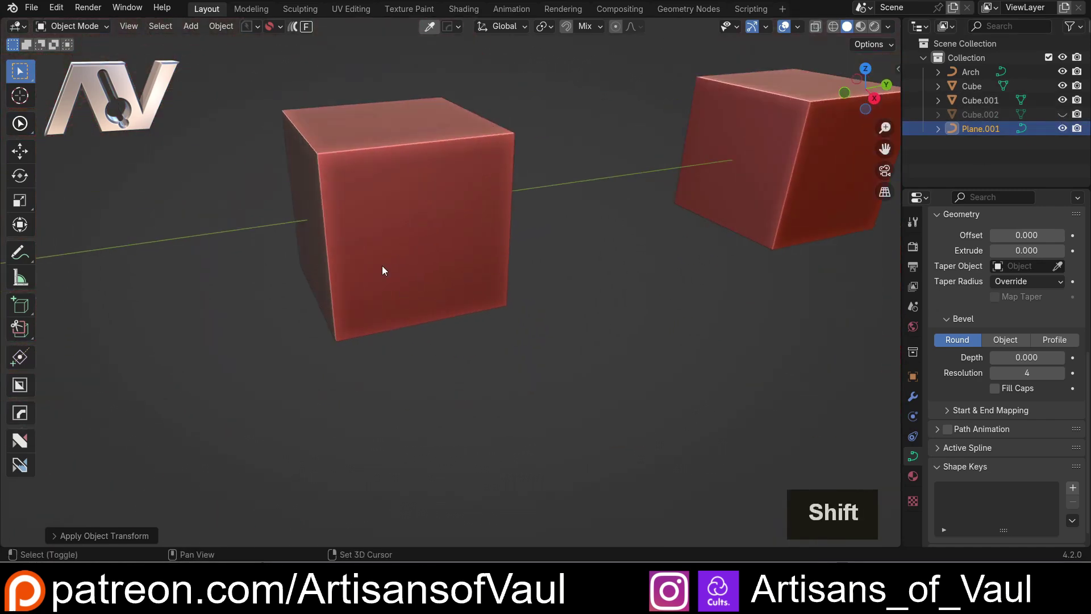
{"action": "scroll", "coordinate": [387, 327], "scroll_direction": "up", "scroll_amount": 2}
- Select the first Cube, enter vertex Edit Mode, and select its bottom-edge vertex
{"action": "double_click", "coordinate": [400, 317]}
{"action": "key", "text": "Tab"}
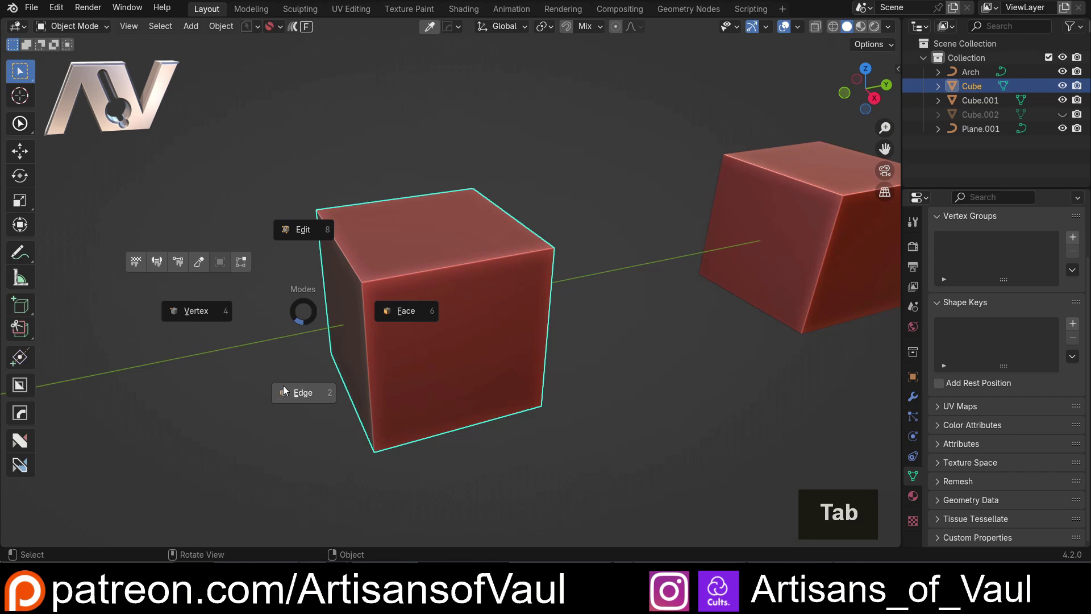
{"action": "left_click", "coordinate": [203, 313]}
{"action": "scroll", "coordinate": [427, 309], "scroll_direction": "up", "scroll_amount": 2}
{"action": "middle_click_drag", "start_coordinate": [441, 419], "coordinate": [426, 360]}
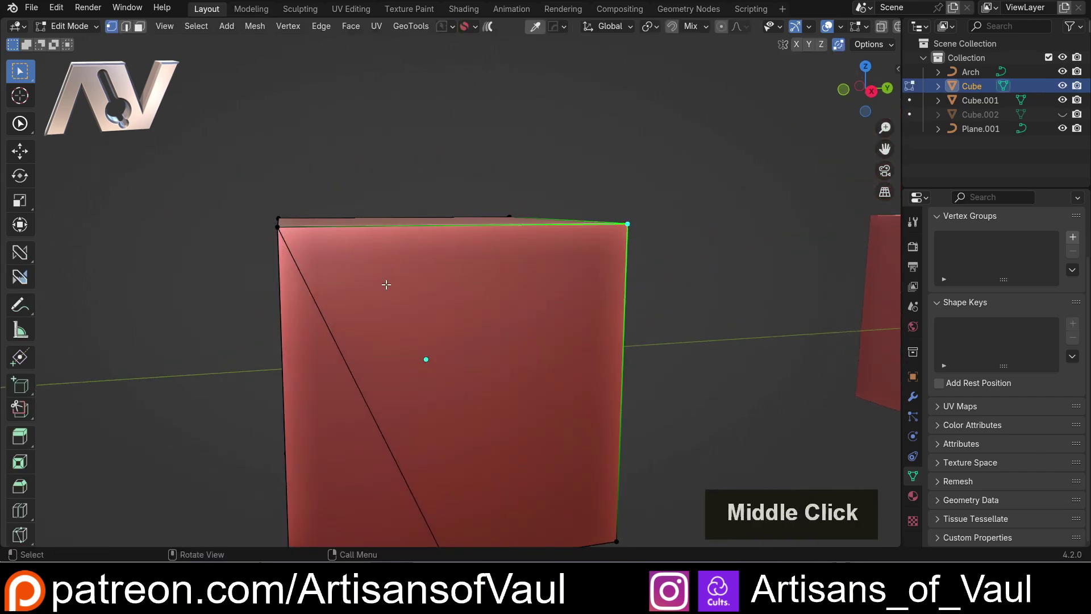
{"action": "scroll", "coordinate": [342, 319], "scroll_direction": "down", "scroll_amount": 2}
{"action": "middle_click_drag", "start_coordinate": [343, 319], "coordinate": [417, 356]}
{"action": "left_click", "coordinate": [475, 476]}
{"action": "middle_click_drag", "start_coordinate": [474, 476], "coordinate": [403, 317]}
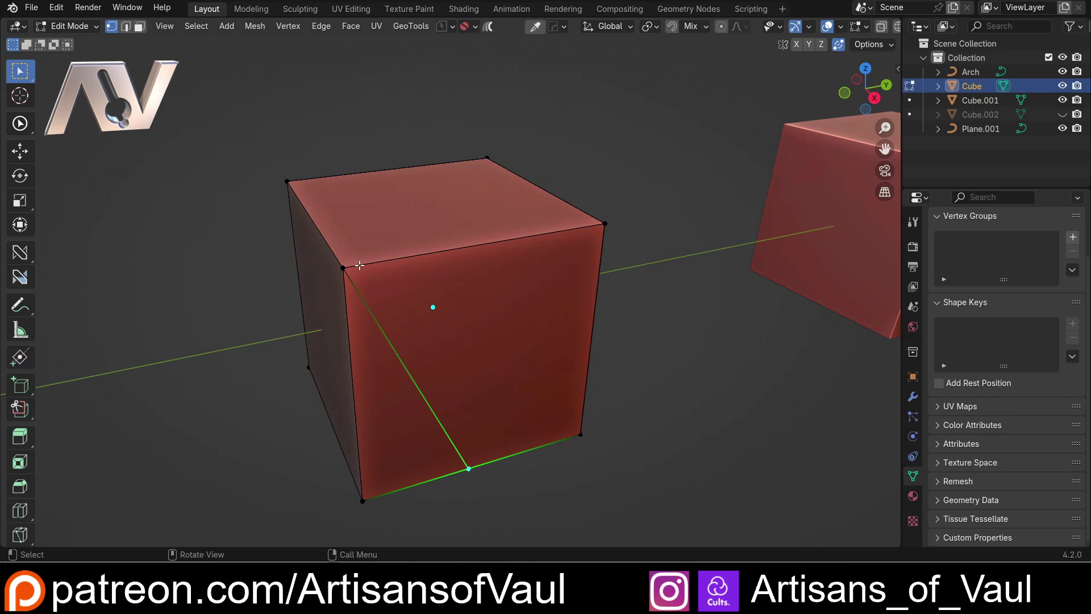
- Check the front-right face in face mode, then reselect the bottom-edge vertex in vertex mode
{"action": "scroll", "coordinate": [467, 341], "scroll_direction": "down", "scroll_amount": 2}
{"action": "middle_click_drag", "start_coordinate": [431, 363], "coordinate": [423, 268]}
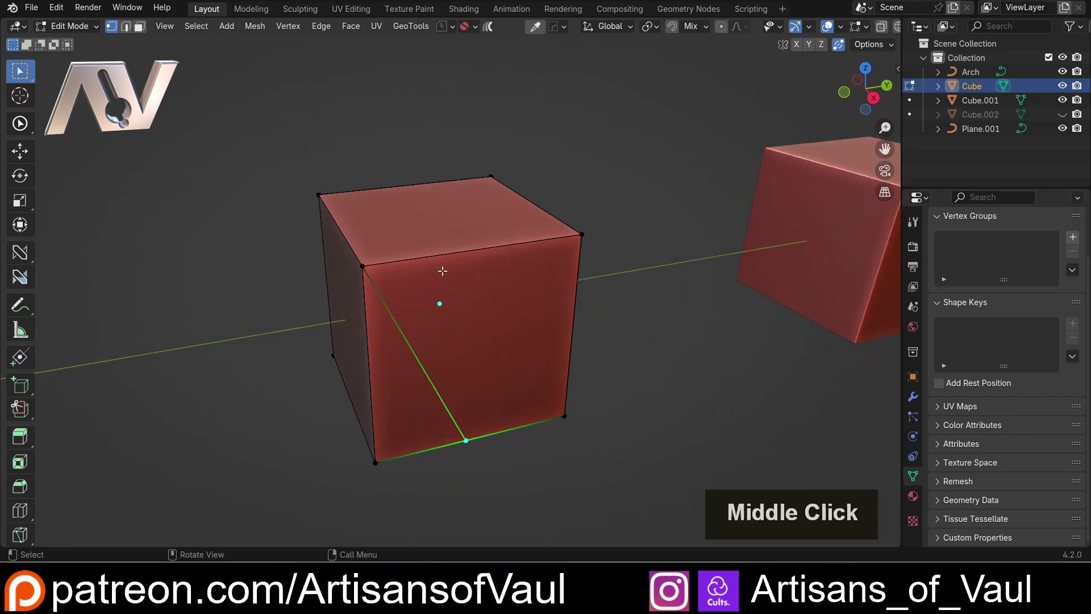
{"action": "middle_click_drag", "start_coordinate": [417, 321], "coordinate": [612, 316]}
{"action": "key", "text": "Tab"}
{"action": "left_click", "coordinate": [526, 315]}
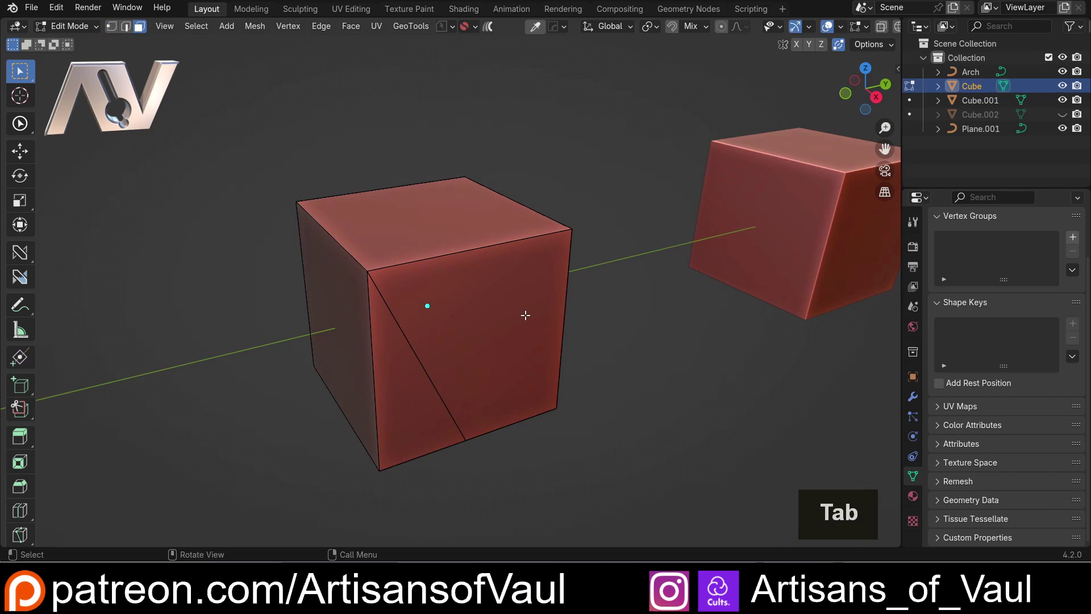
{"action": "left_click", "coordinate": [526, 315]}
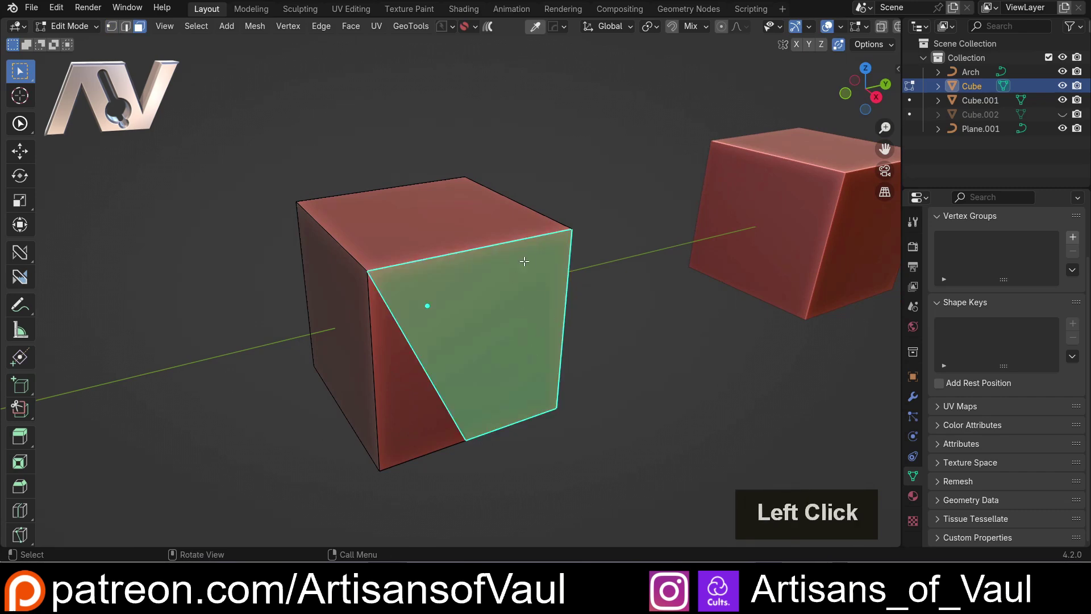
{"action": "key", "text": "Tab"}
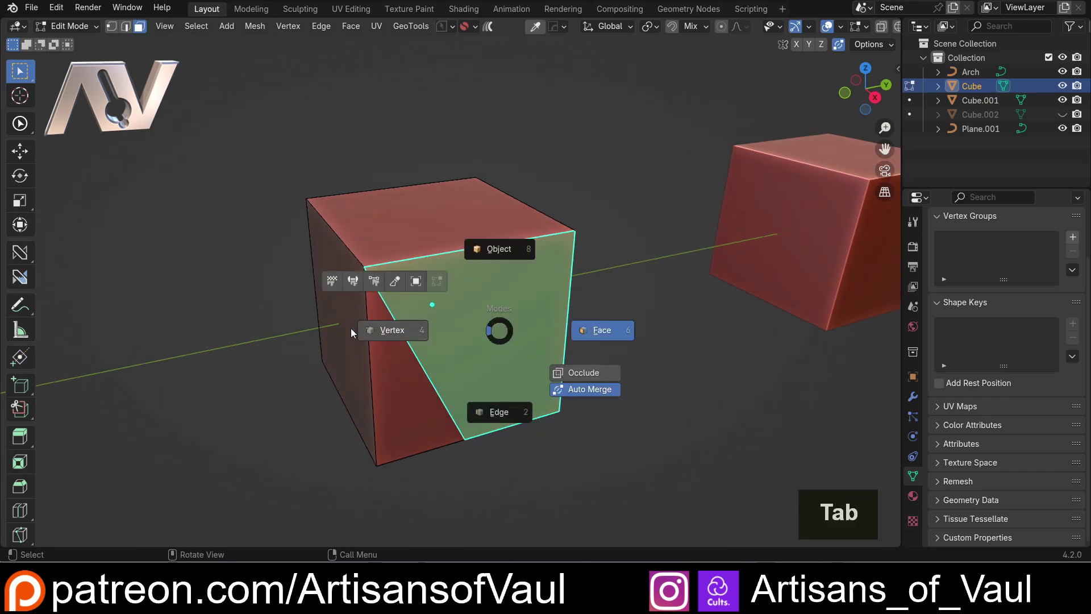
{"action": "left_click", "coordinate": [592, 325]}
{"action": "left_click", "coordinate": [552, 389]}
{"action": "scroll", "coordinate": [463, 391], "scroll_direction": "up", "scroll_amount": 2}
{"action": "middle_click_drag", "start_coordinate": [463, 392], "coordinate": [460, 461], "text": "shift"}
{"action": "left_click", "coordinate": [466, 447]}
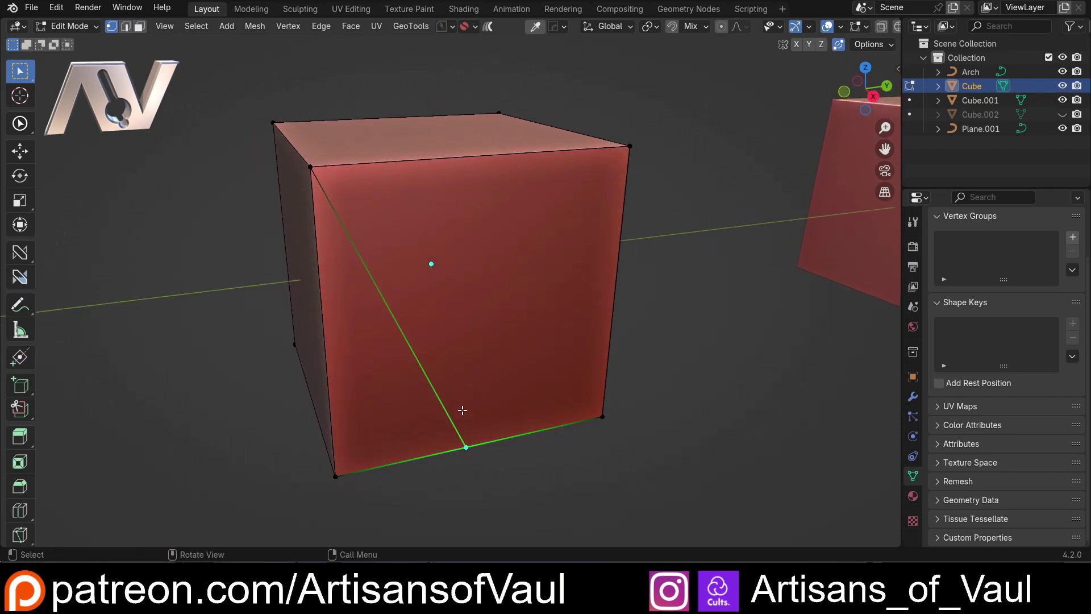
{"action": "key", "text": "k"}
{"action": "left_click", "coordinate": [466, 447]}
{"action": "key", "text": "z"}
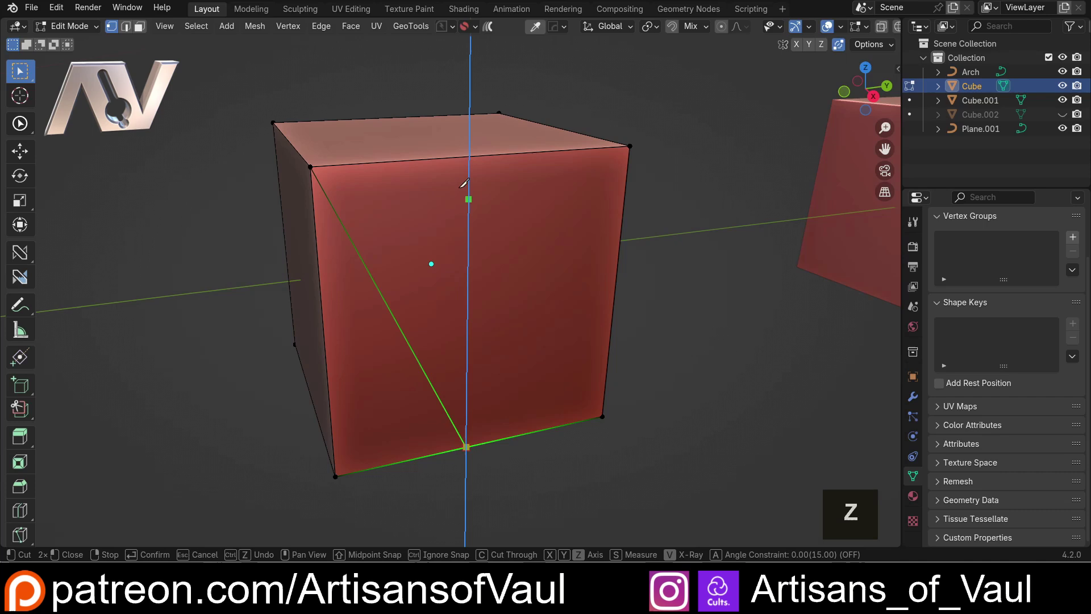
{"action": "left_click", "coordinate": [470, 156]}
{"action": "key", "text": "space"}
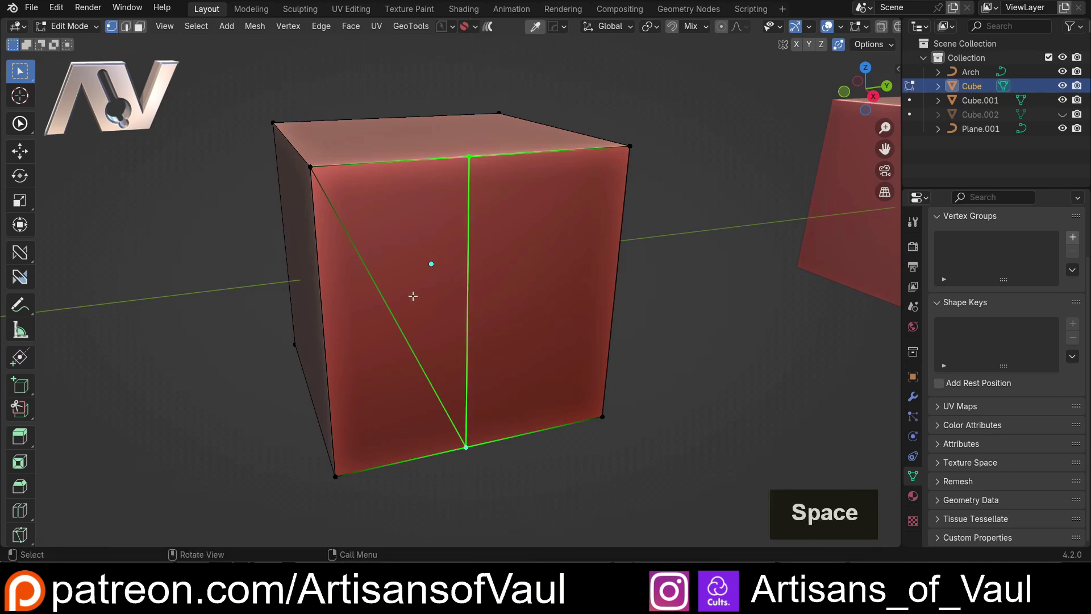
{"action": "key", "text": "Tab"}
{"action": "left_click", "coordinate": [415, 378]}
{"action": "left_click", "coordinate": [419, 344]}
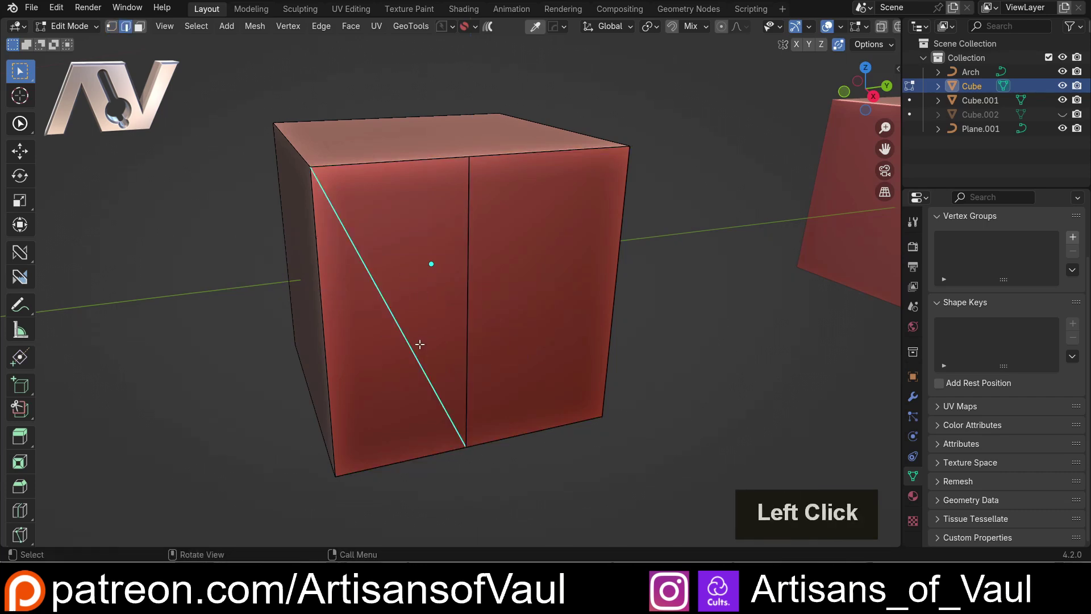
{"action": "key", "text": "ctrl+x"}
{"action": "scroll", "coordinate": [438, 261], "scroll_direction": "down", "scroll_amount": 3}
{"action": "middle_click_drag", "start_coordinate": [438, 261], "coordinate": [458, 266]}
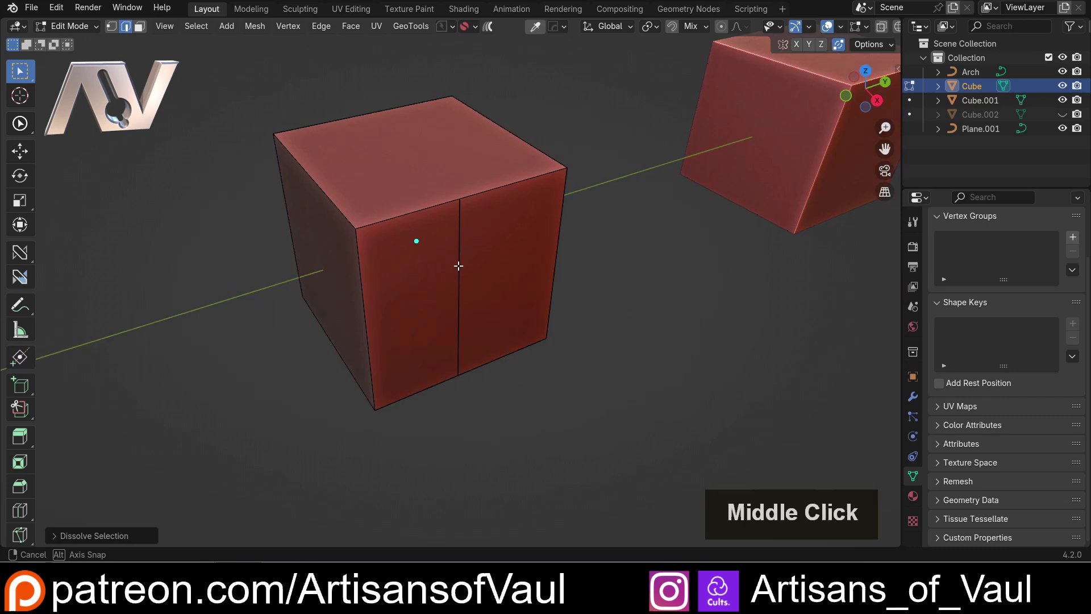
{"action": "scroll", "coordinate": [458, 265], "scroll_direction": "up", "scroll_amount": 3}
{"action": "key", "text": "ctrl+z"}
{"action": "key", "text": "ctrl+z"}
{"action": "key", "text": "ctrl+z"}
{"action": "key", "text": "ctrl+z"}
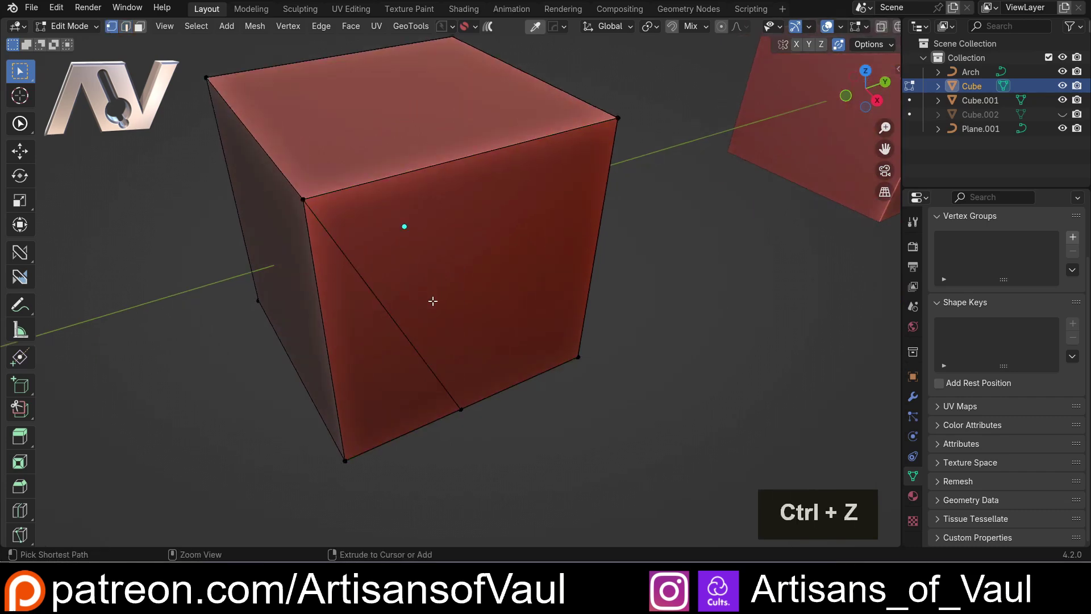
- With Auto Merge on, duplicate the top corner vertex and snap it onto the top edge along Y
{"action": "middle_click_drag", "start_coordinate": [433, 301], "coordinate": [416, 316]}
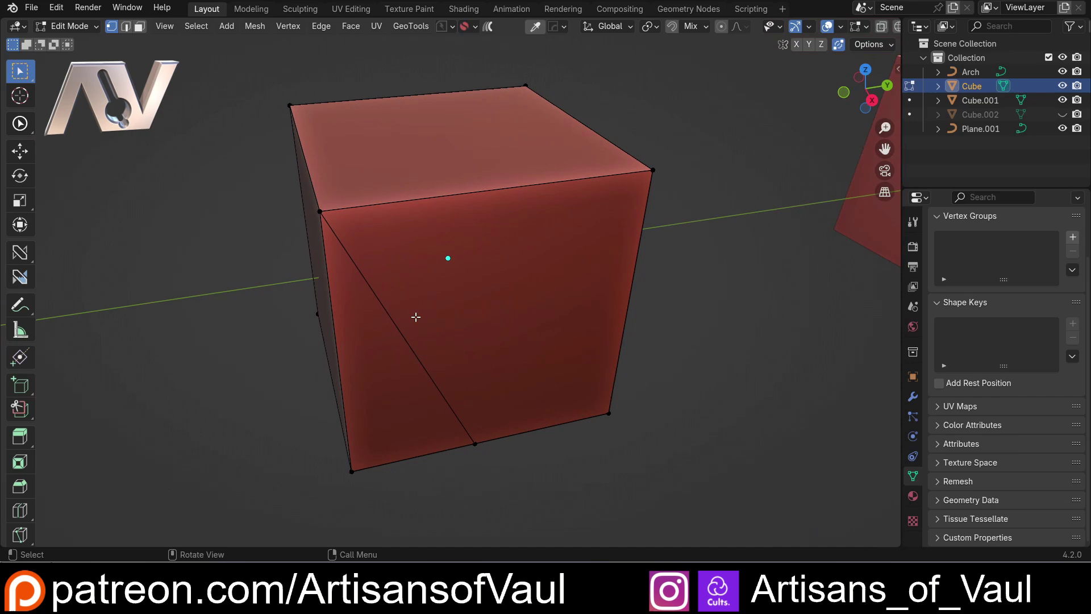
{"action": "middle_click_drag", "start_coordinate": [445, 282], "coordinate": [412, 227]}
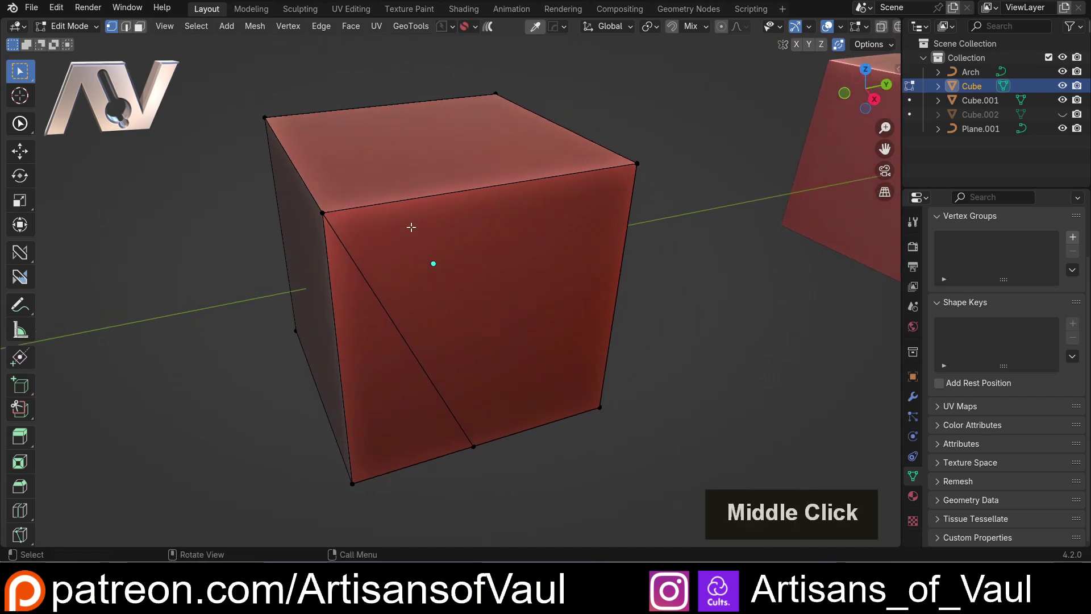
{"action": "left_click", "coordinate": [329, 213]}
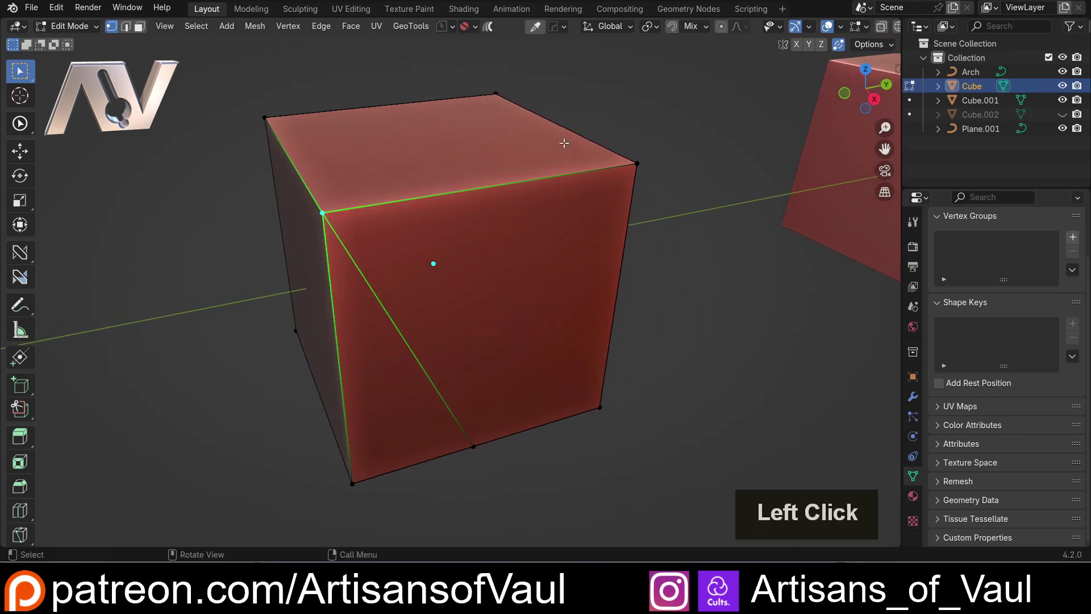
{"action": "left_click", "coordinate": [891, 44]}
{"action": "key", "text": "shift+d"}
{"action": "key", "text": "y"}
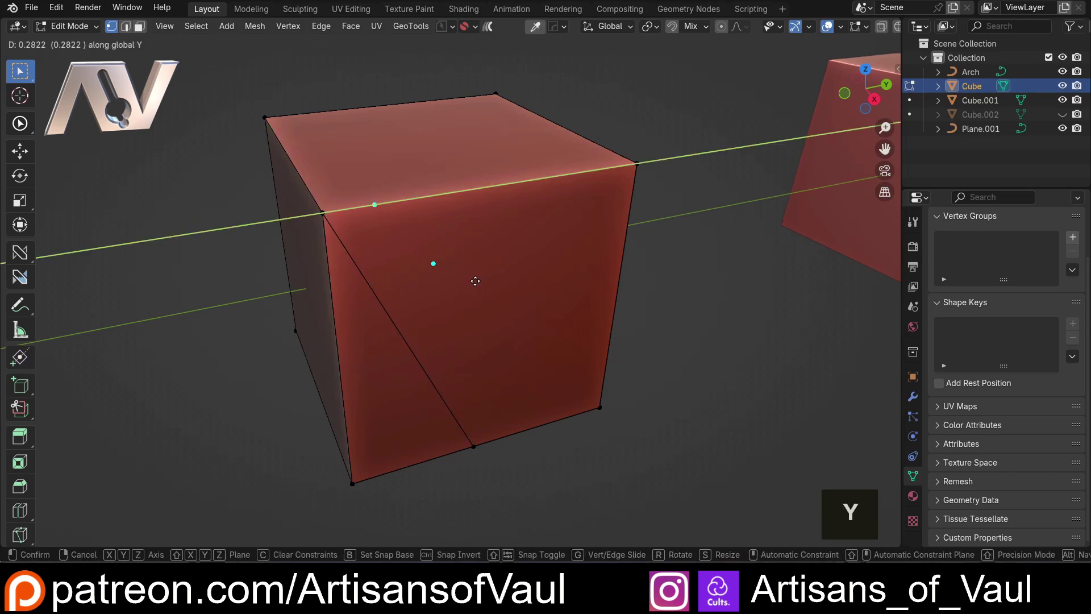
{"action": "key", "text": "ctrl"}
{"action": "left_click", "coordinate": [475, 446]}
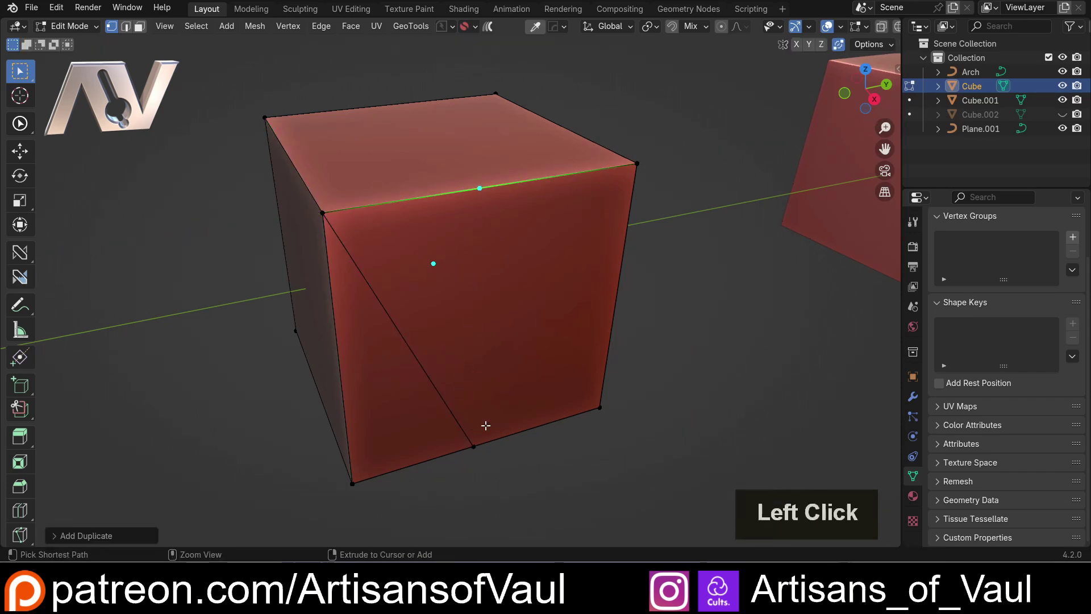
{"action": "middle_click_drag", "start_coordinate": [488, 227], "coordinate": [498, 246]}
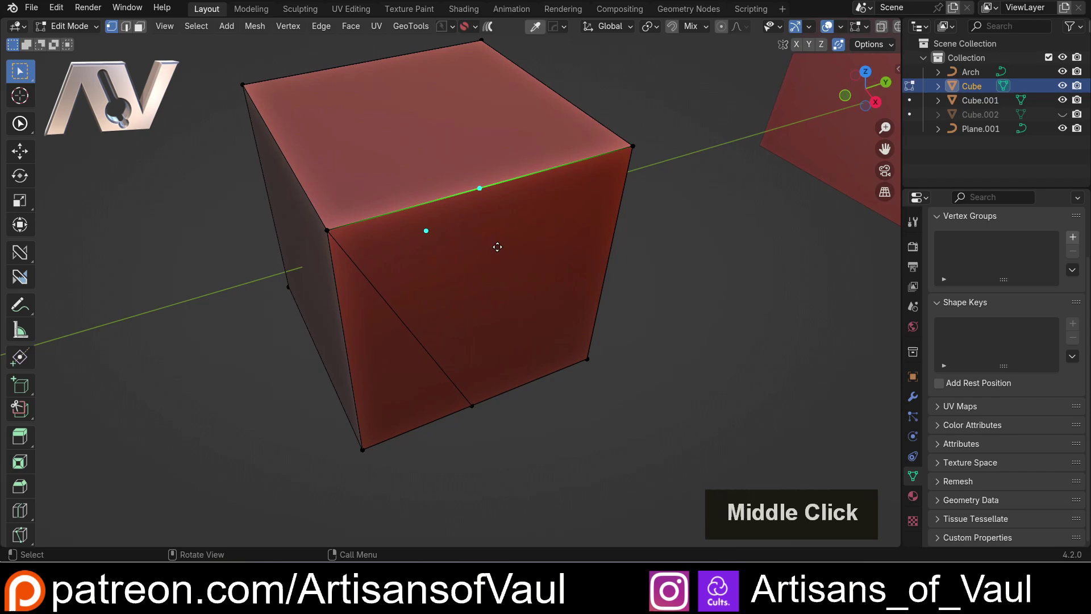
{"action": "key", "text": "g"}
{"action": "key", "text": "Escape"}
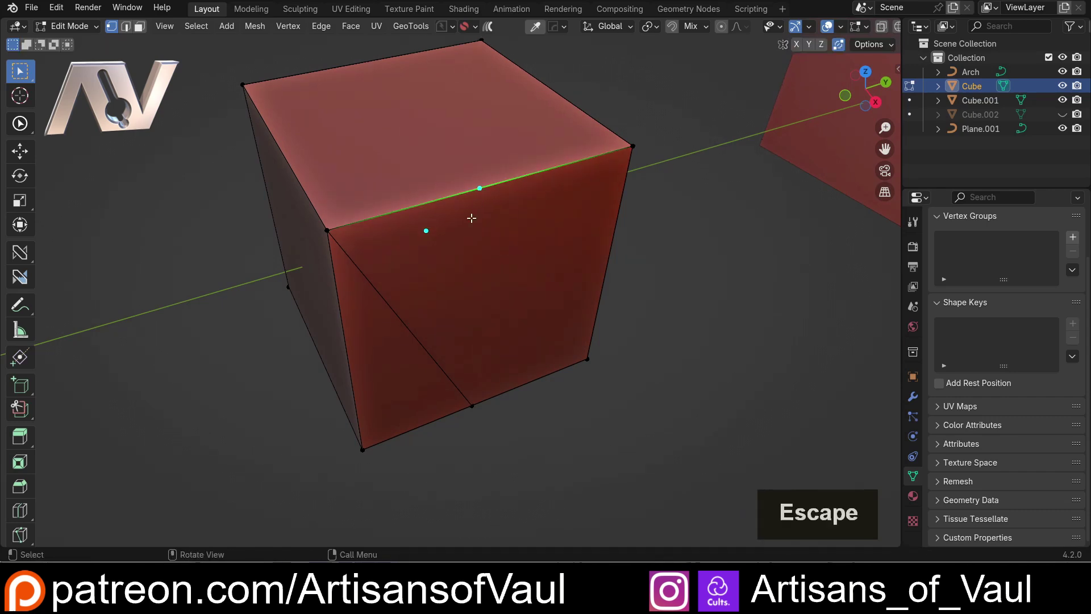
- Join the new top-edge vertex to the bottom-edge vertex with a vertical edge
{"action": "middle_click_drag", "start_coordinate": [472, 218], "coordinate": [458, 200]}
{"action": "left_click", "coordinate": [504, 435], "text": "shift"}
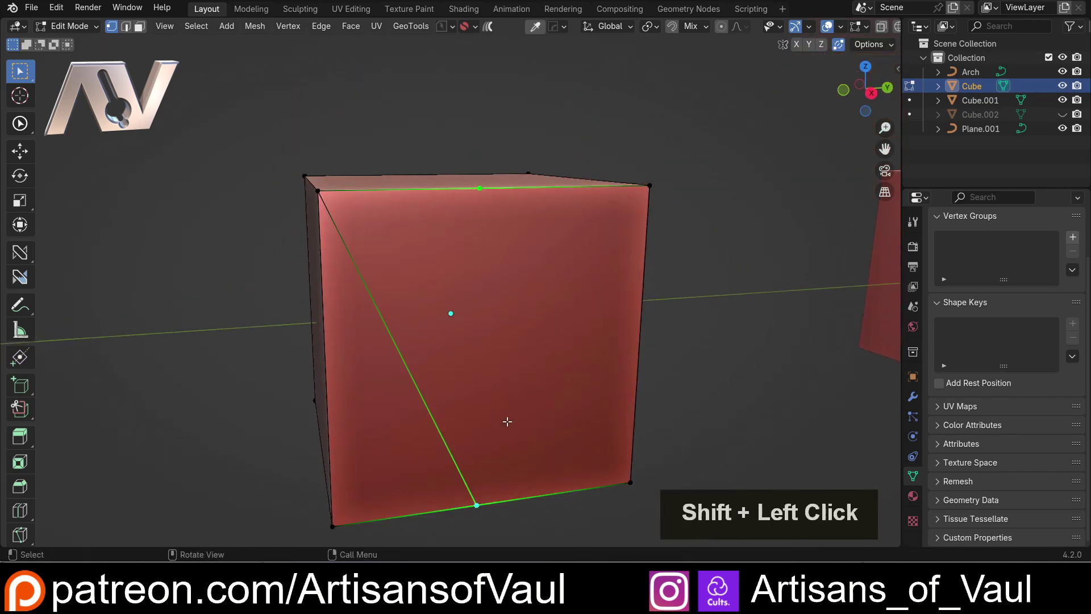
{"action": "key", "text": "j"}
{"action": "middle_click_drag", "start_coordinate": [506, 421], "coordinate": [453, 347]}
{"action": "scroll", "coordinate": [416, 329], "scroll_direction": "down", "scroll_amount": 3}
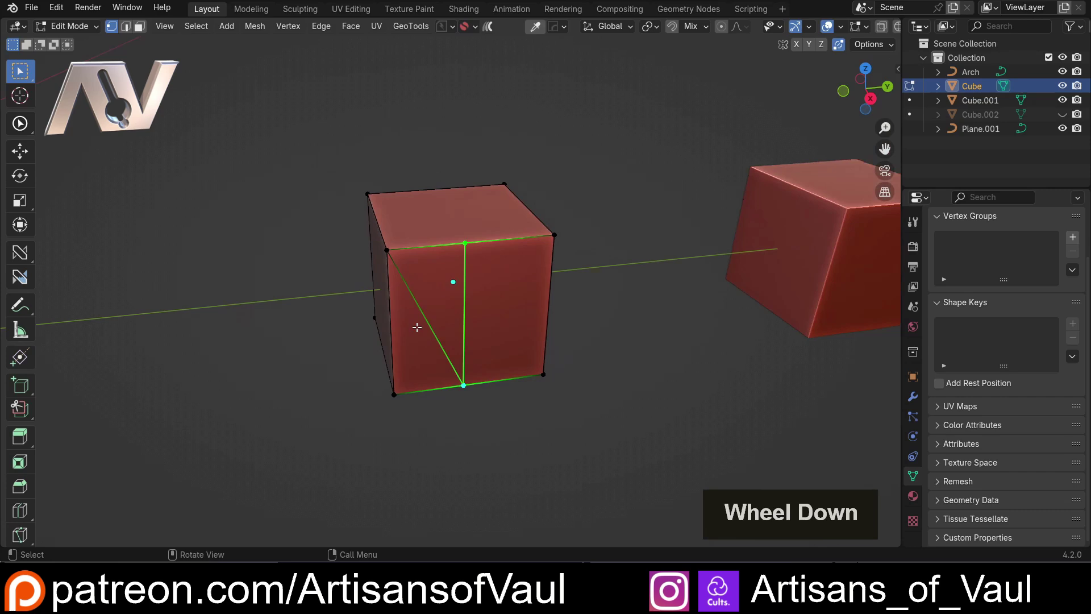
{"action": "middle_click_drag", "start_coordinate": [682, 307], "coordinate": [453, 278], "text": "shift"}
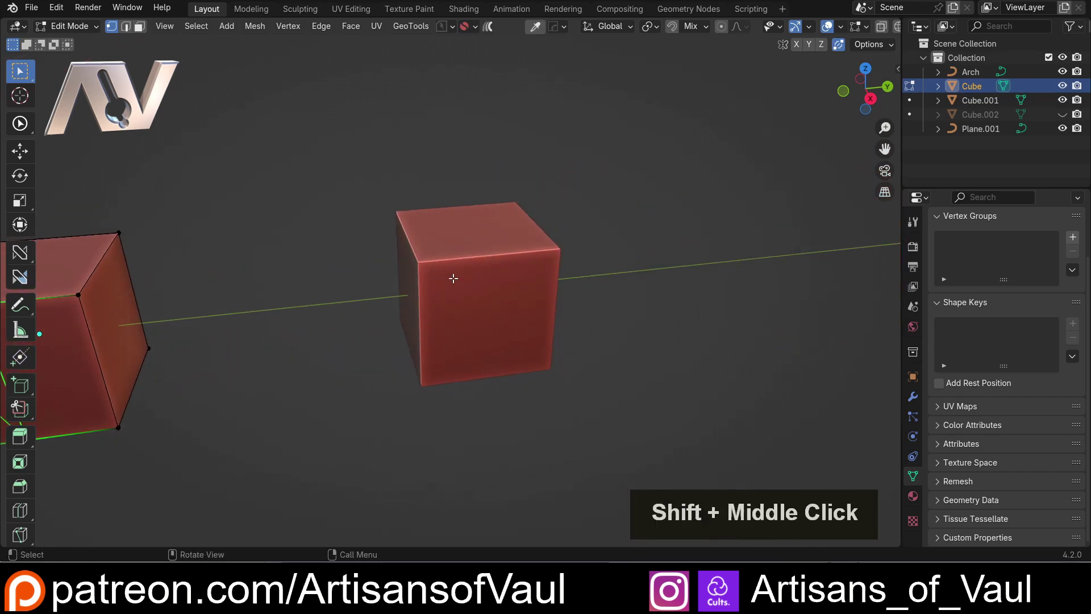
{"action": "scroll", "coordinate": [453, 278], "scroll_direction": "up", "scroll_amount": 3}
{"action": "key", "text": "alt+q"}
{"action": "key", "text": "Escape"}
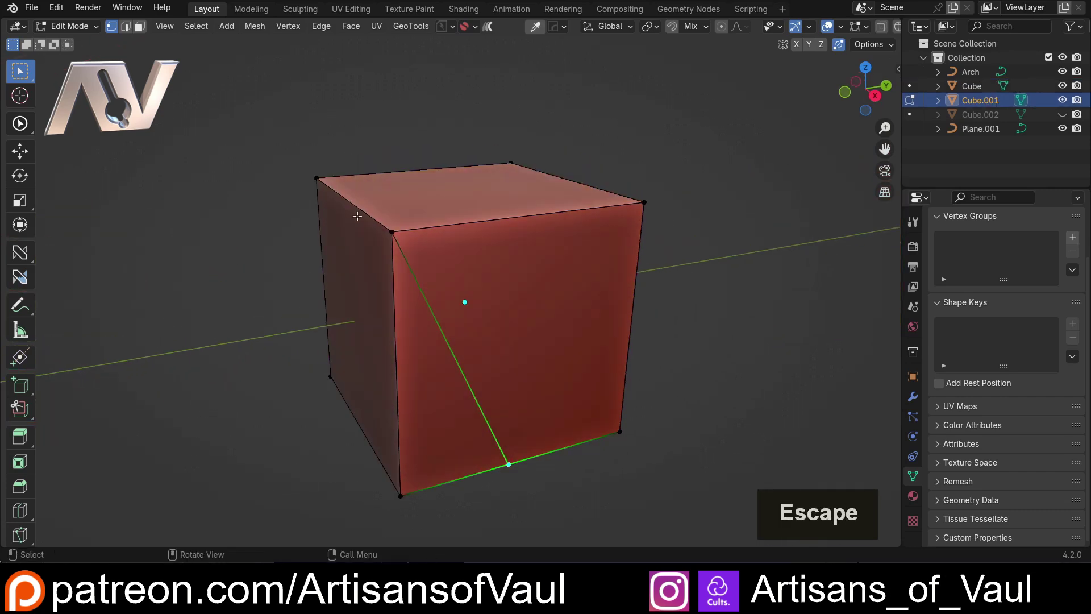
{"action": "left_click", "coordinate": [865, 45]}
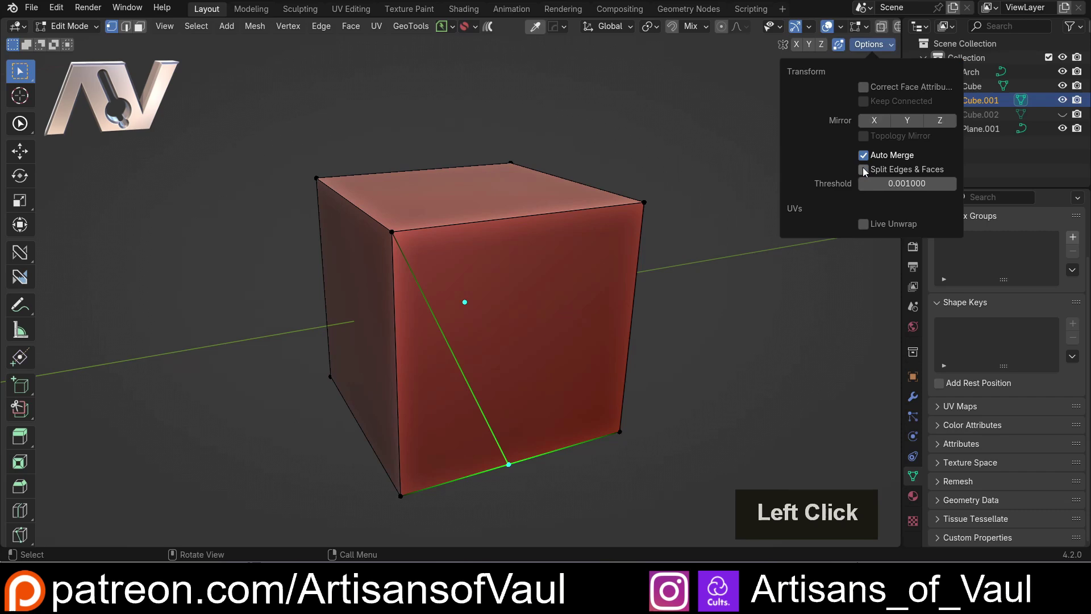
{"action": "left_click", "coordinate": [405, 235]}
{"action": "middle_click_drag", "start_coordinate": [405, 235], "coordinate": [424, 224]}
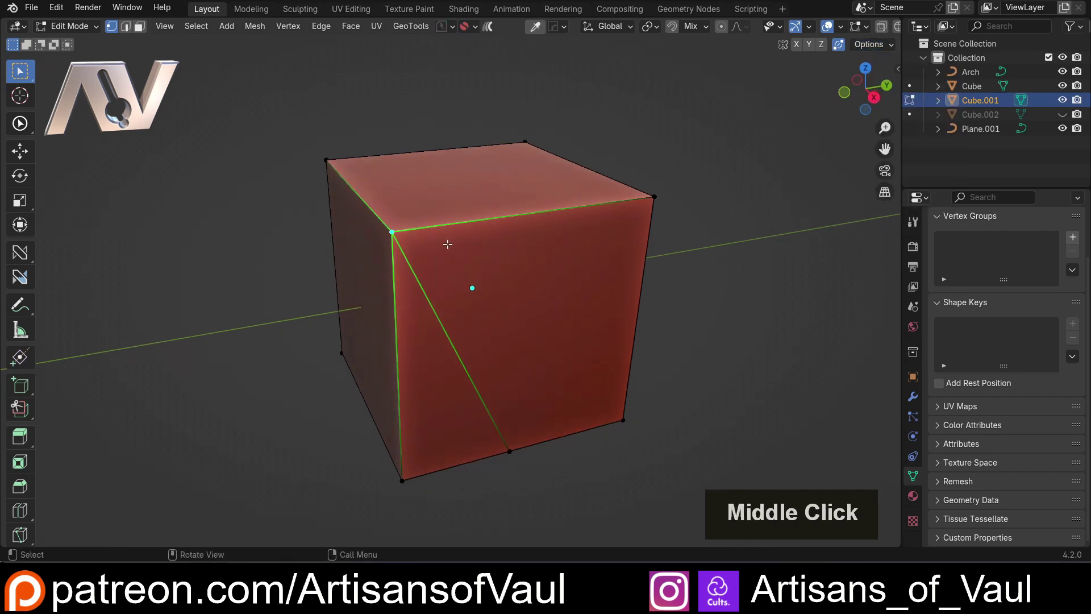
{"action": "key", "text": "d"}
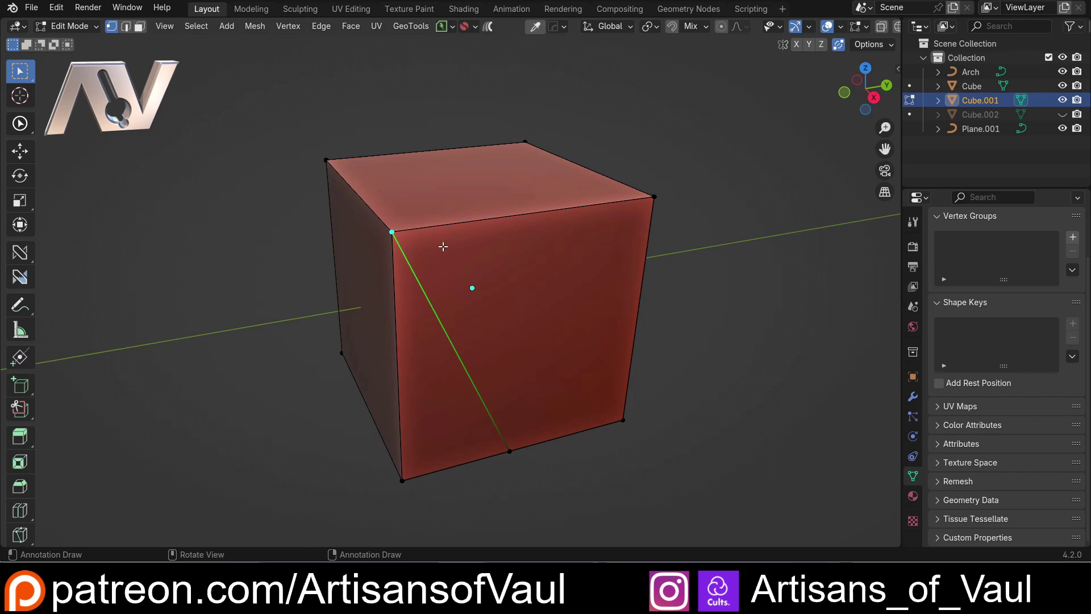
{"action": "middle_click_drag", "start_coordinate": [443, 246], "coordinate": [448, 278]}
{"action": "key", "text": "alt+d"}
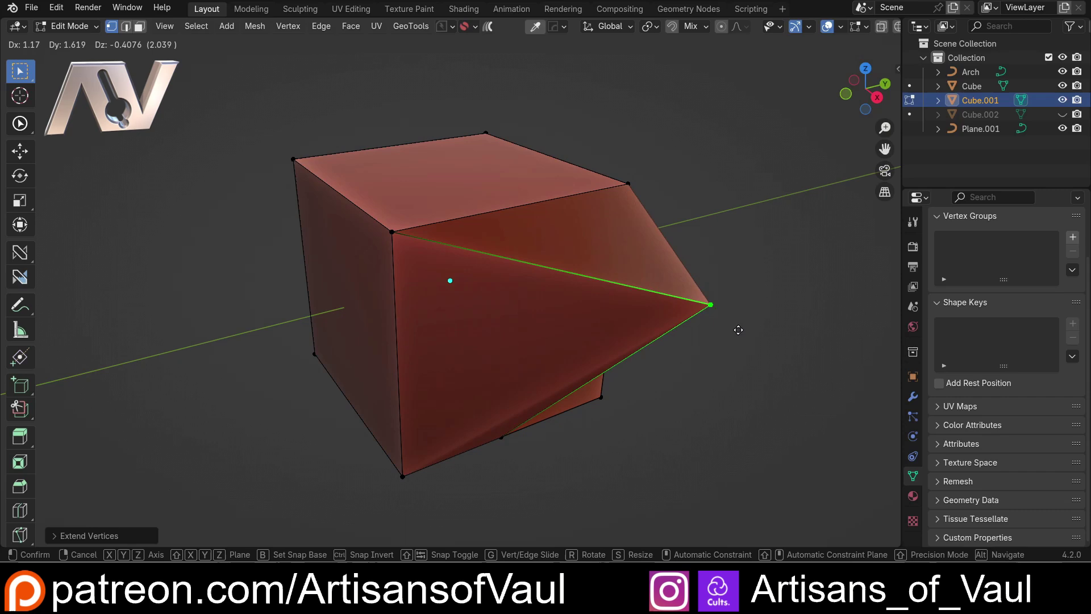
{"action": "middle_click_drag", "start_coordinate": [738, 324], "coordinate": [509, 343]}
{"action": "key", "text": "ctrl+z"}
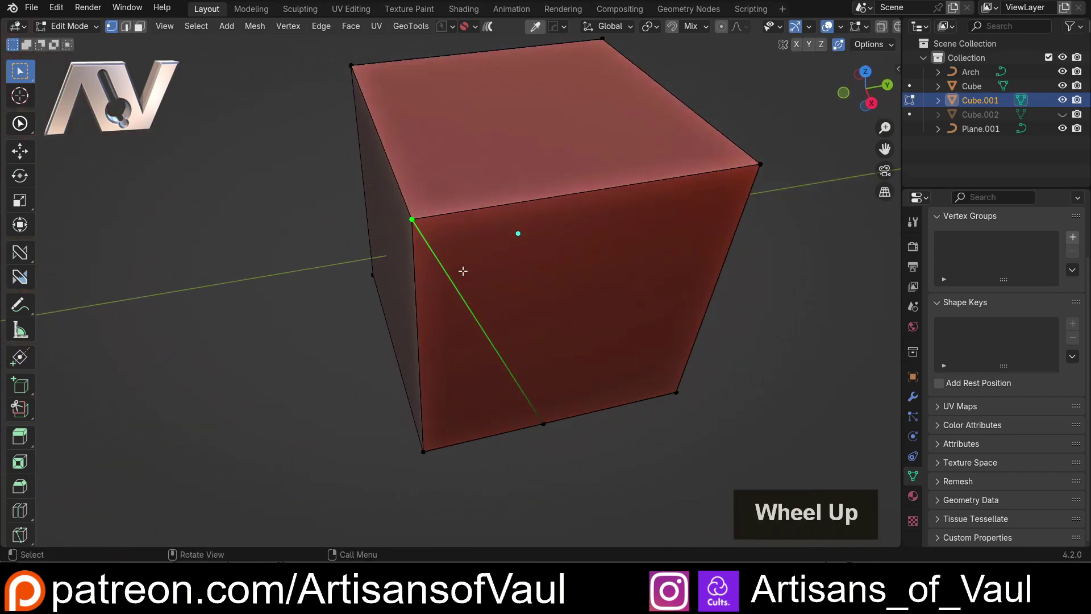
- Try extending a corner vertex along Y onto the top edge, then undo back to the vertex selection
{"action": "middle_click_drag", "start_coordinate": [463, 271], "coordinate": [448, 284]}
{"action": "key", "text": "alt+d"}
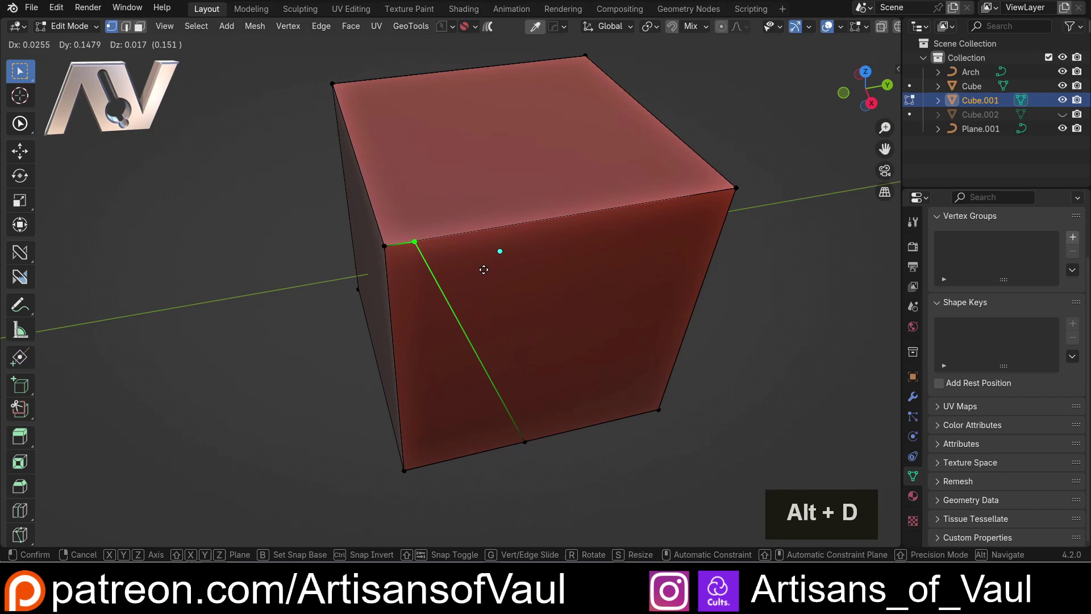
{"action": "key", "text": "y"}
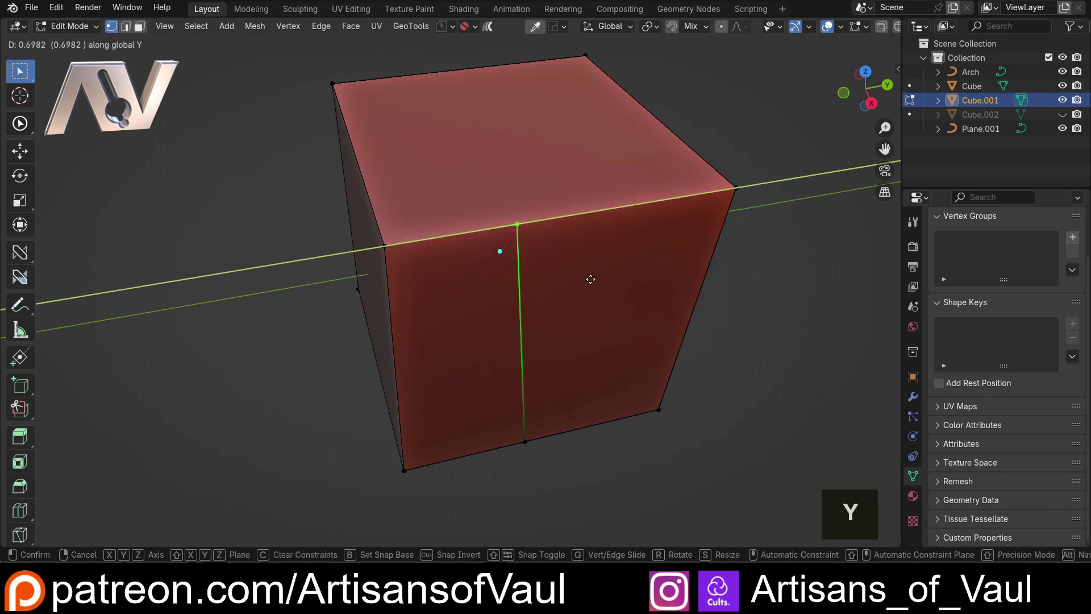
{"action": "left_click", "coordinate": [596, 278]}
{"action": "middle_click_drag", "start_coordinate": [597, 278], "coordinate": [397, 302]}
{"action": "left_click", "coordinate": [398, 301]}
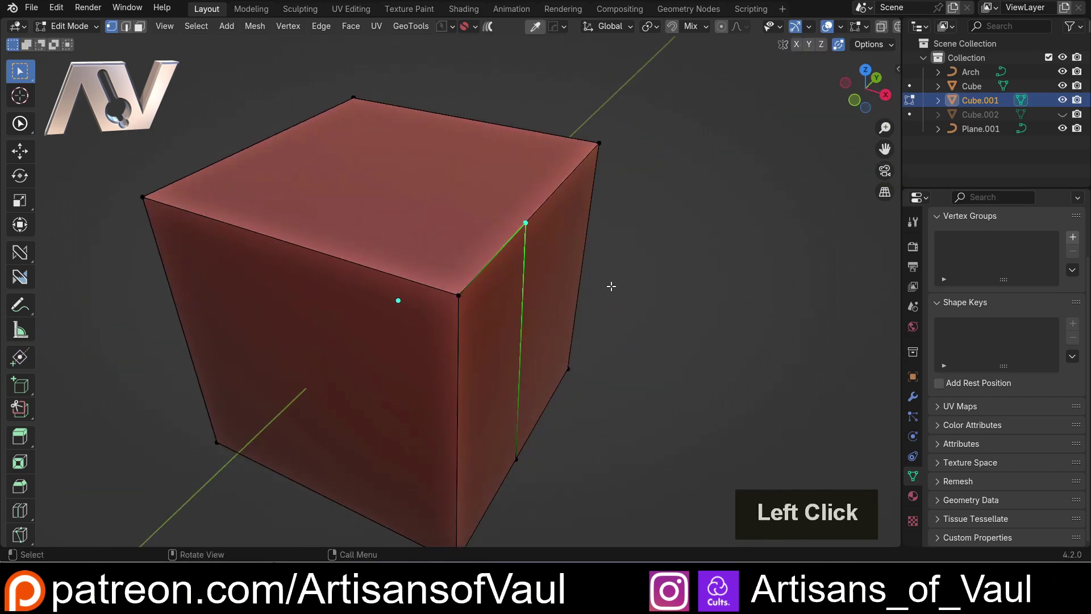
{"action": "key", "text": "g"}
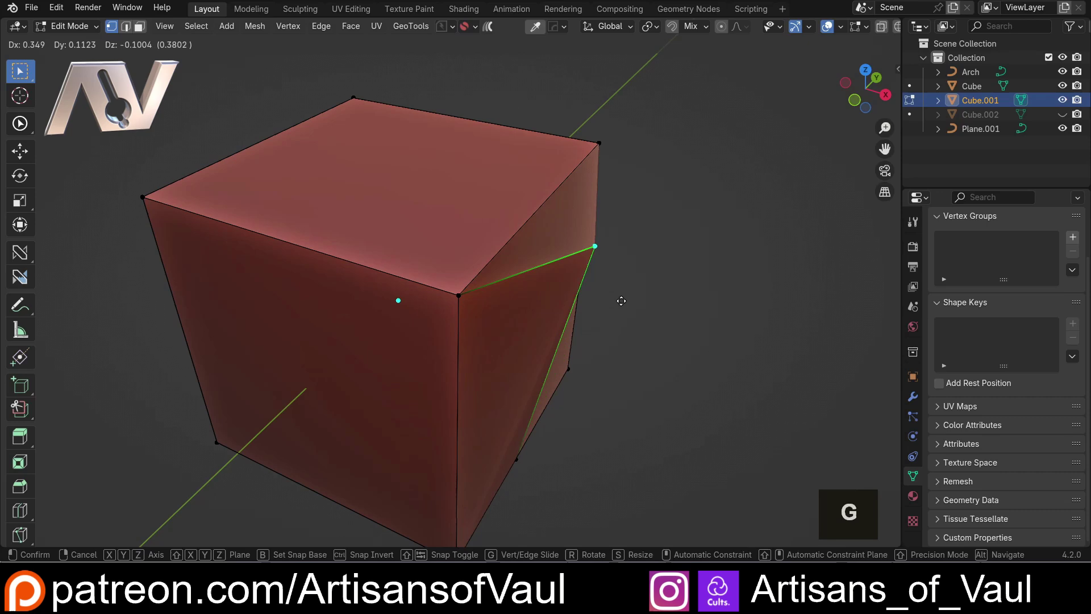
{"action": "key", "text": "Escape"}
{"action": "key", "text": "Tab"}
{"action": "left_click", "coordinate": [549, 213]}
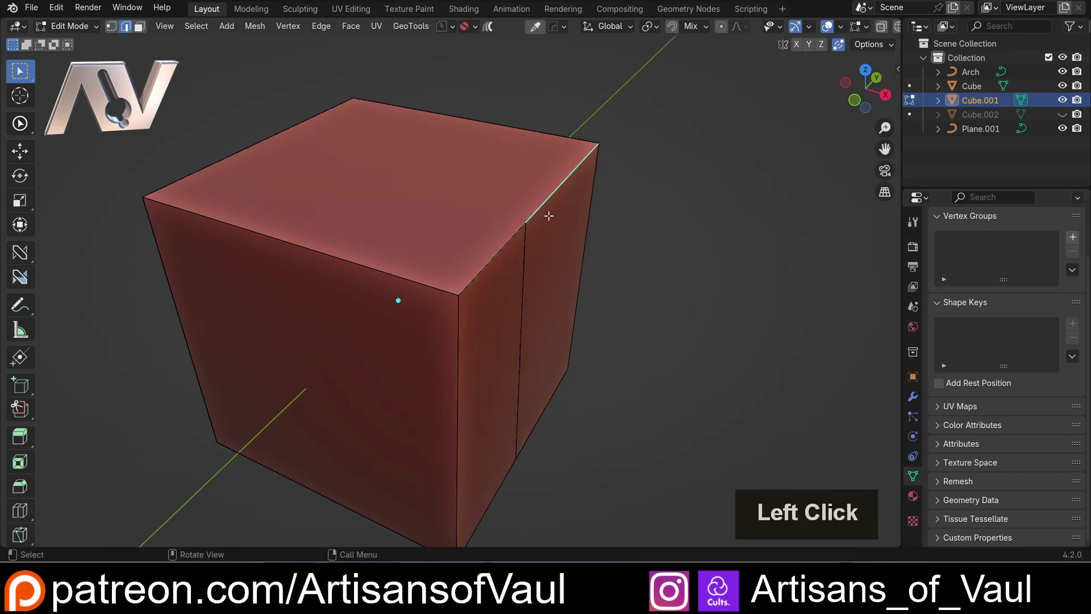
{"action": "middle_click_drag", "start_coordinate": [549, 213], "coordinate": [511, 239]}
{"action": "scroll", "coordinate": [491, 243], "scroll_direction": "up", "scroll_amount": 3}
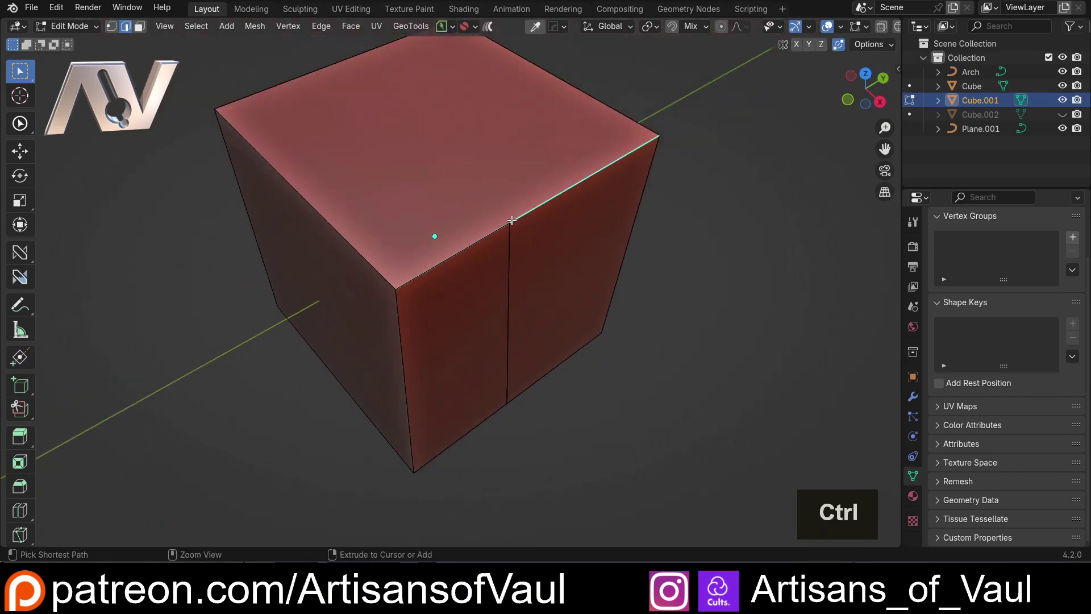
{"action": "key", "text": "ctrl+z"}
- With Auto Merge checked, extend the corner vertex along Y and snap it onto the top edge
{"action": "middle_click_drag", "start_coordinate": [521, 271], "coordinate": [585, 261]}
{"action": "left_click", "coordinate": [882, 50]}
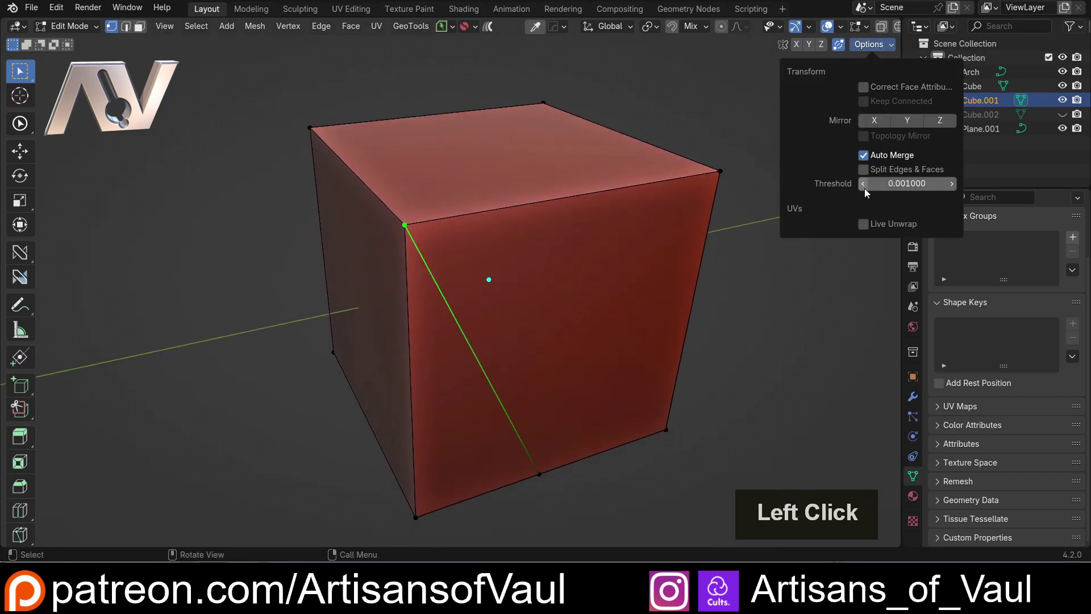
{"action": "key", "text": "alt+d"}
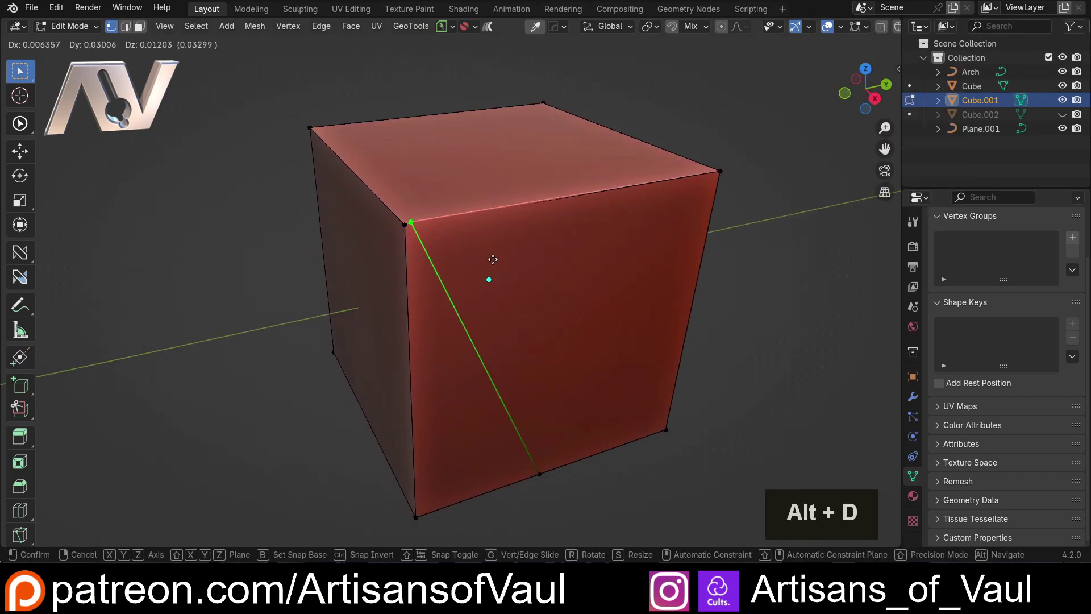
{"action": "key", "text": "y"}
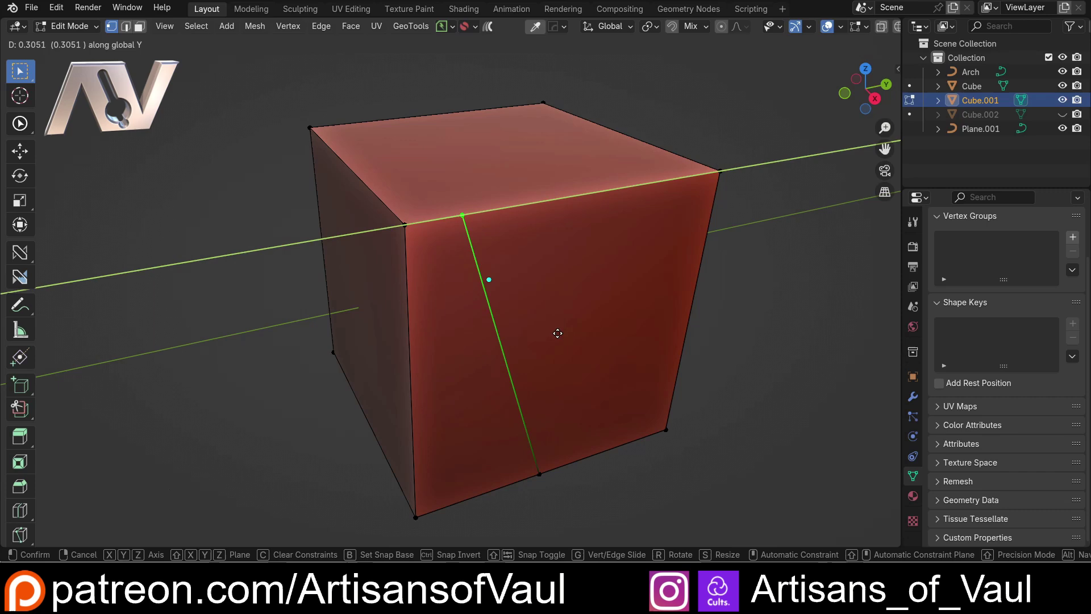
{"action": "key", "text": "ctrl"}
{"action": "scroll", "coordinate": [629, 382], "scroll_direction": "down", "scroll_amount": 4}
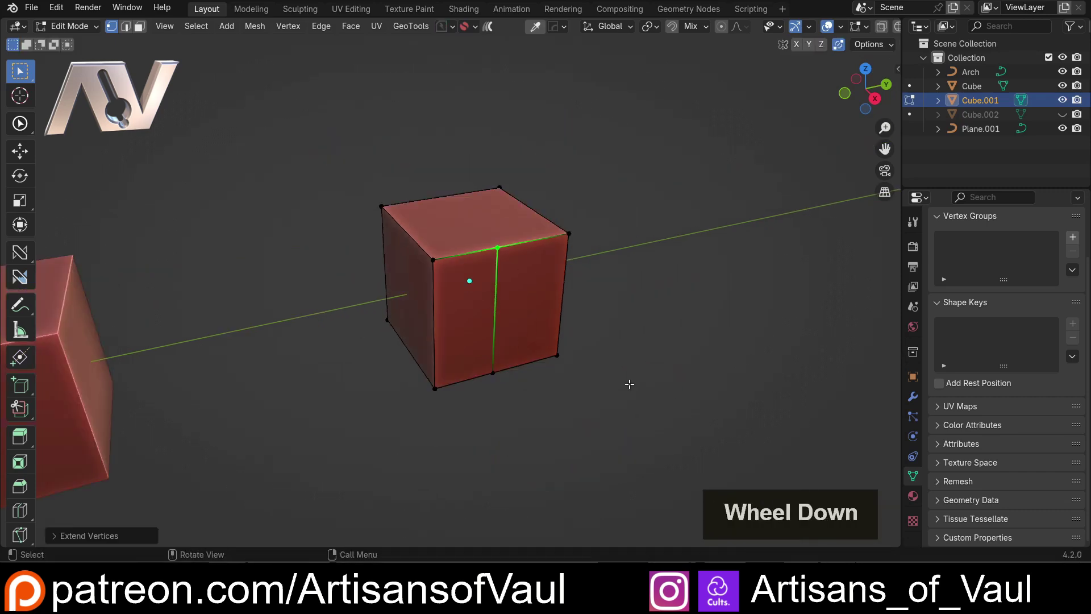
{"action": "middle_click_drag", "start_coordinate": [629, 383], "coordinate": [580, 313]}
{"action": "left_click", "coordinate": [601, 309]}
{"action": "scroll", "coordinate": [540, 309], "scroll_direction": "up", "scroll_amount": 4}
{"action": "key", "text": "g"}
{"action": "key", "text": "Escape"}
{"action": "scroll", "coordinate": [576, 289], "scroll_direction": "down", "scroll_amount": 4}
- Extrude the cube's right face outward and return to Object Mode
{"action": "key", "text": "Tab"}
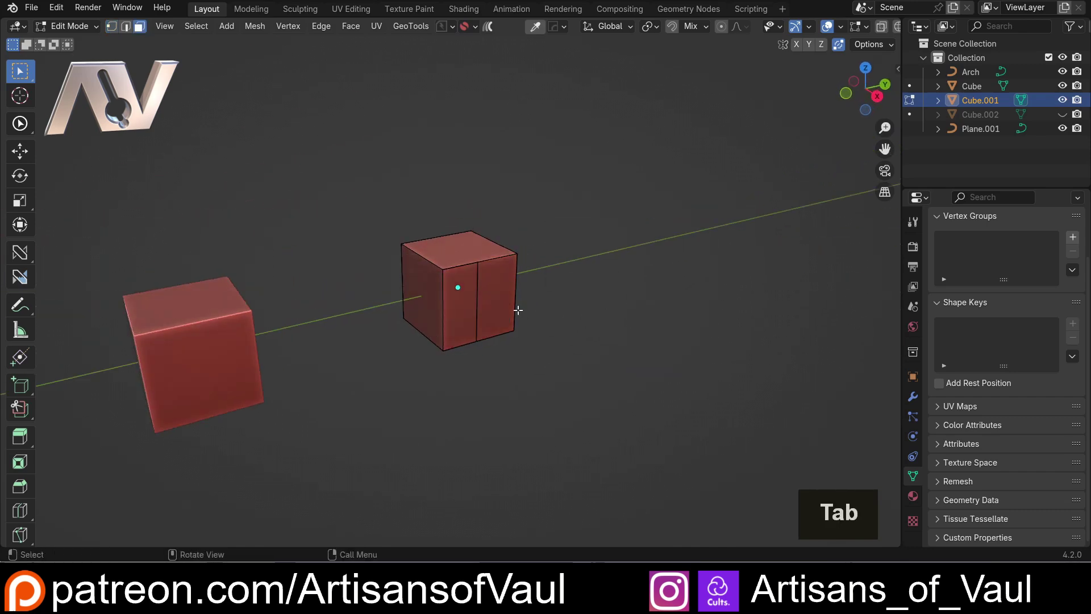
{"action": "left_click", "coordinate": [509, 310]}
{"action": "key", "text": "e"}
{"action": "left_click", "coordinate": [600, 314]}
{"action": "key", "text": "Tab"}
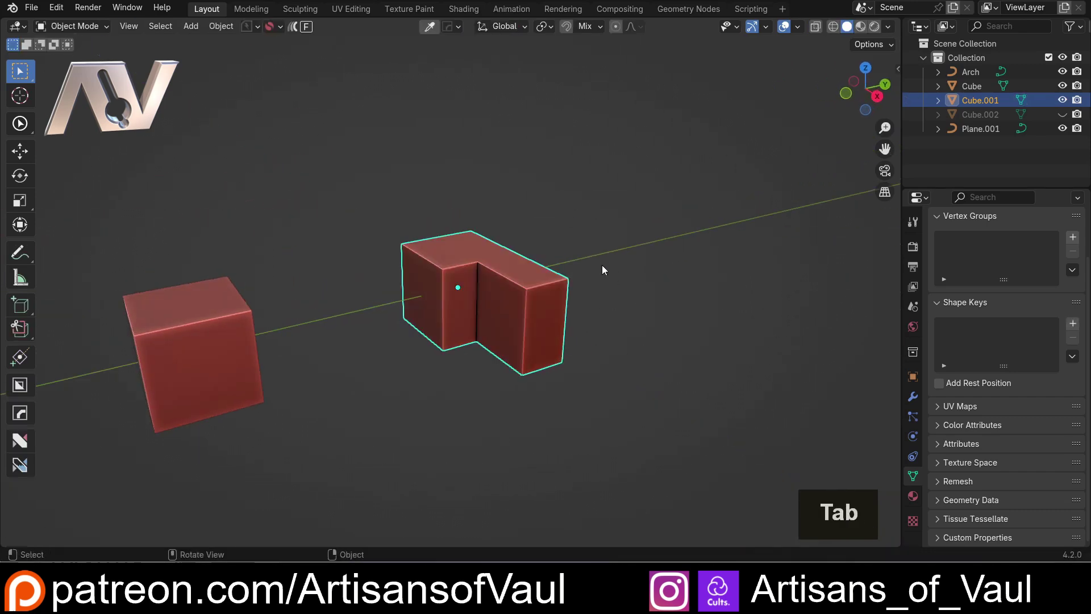
- Unhide Cube.002 and duplicate it along the Y axis beside the original
{"action": "left_click", "coordinate": [1063, 114]}
{"action": "middle_click_drag", "start_coordinate": [667, 204], "coordinate": [480, 185], "text": "shift"}
{"action": "scroll", "coordinate": [585, 236], "scroll_direction": "up", "scroll_amount": 3}
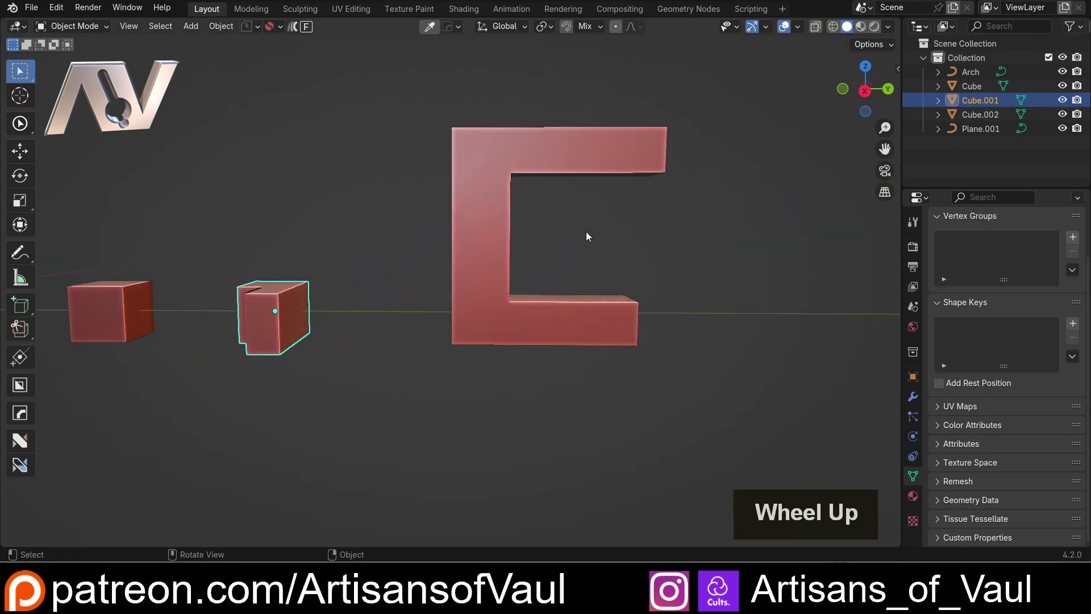
{"action": "middle_click_drag", "start_coordinate": [584, 237], "coordinate": [385, 237], "text": "shift"}
{"action": "scroll", "coordinate": [373, 236], "scroll_direction": "down", "scroll_amount": 2}
{"action": "left_click", "coordinate": [373, 236]}
{"action": "key", "text": "shift+d"}
{"action": "key", "text": "y"}
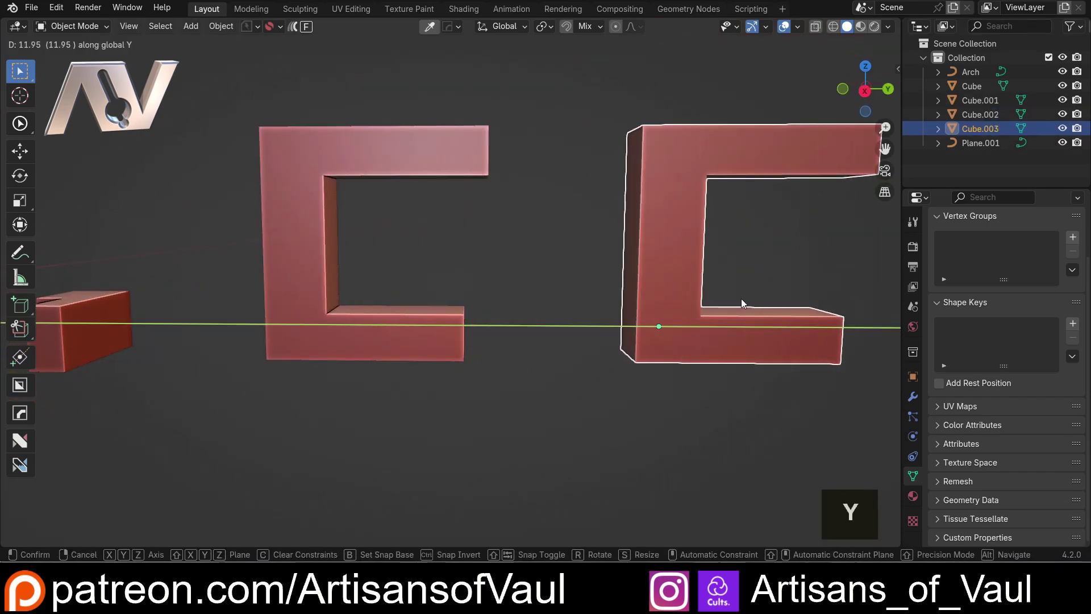
{"action": "left_click", "coordinate": [741, 298]}
{"action": "middle_click_drag", "start_coordinate": [741, 299], "coordinate": [453, 264]}
- In Edit Mode on the original C shape, loop-cut the bottom arm near its open end
{"action": "left_click", "coordinate": [418, 315]}
{"action": "key", "text": "Tab"}
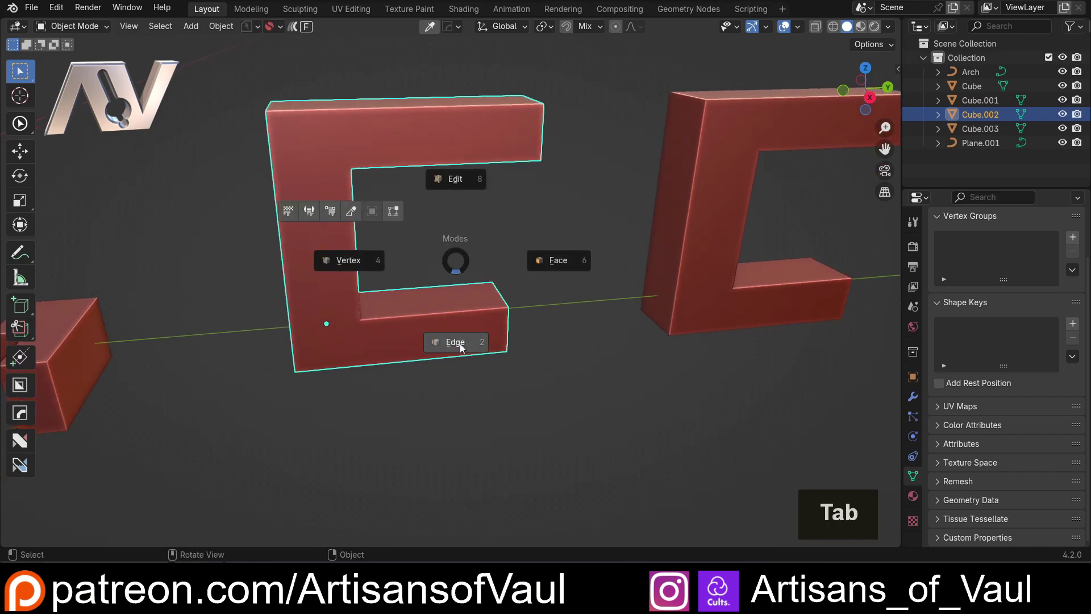
{"action": "left_click", "coordinate": [534, 278]}
{"action": "middle_click_drag", "start_coordinate": [534, 278], "coordinate": [459, 215]}
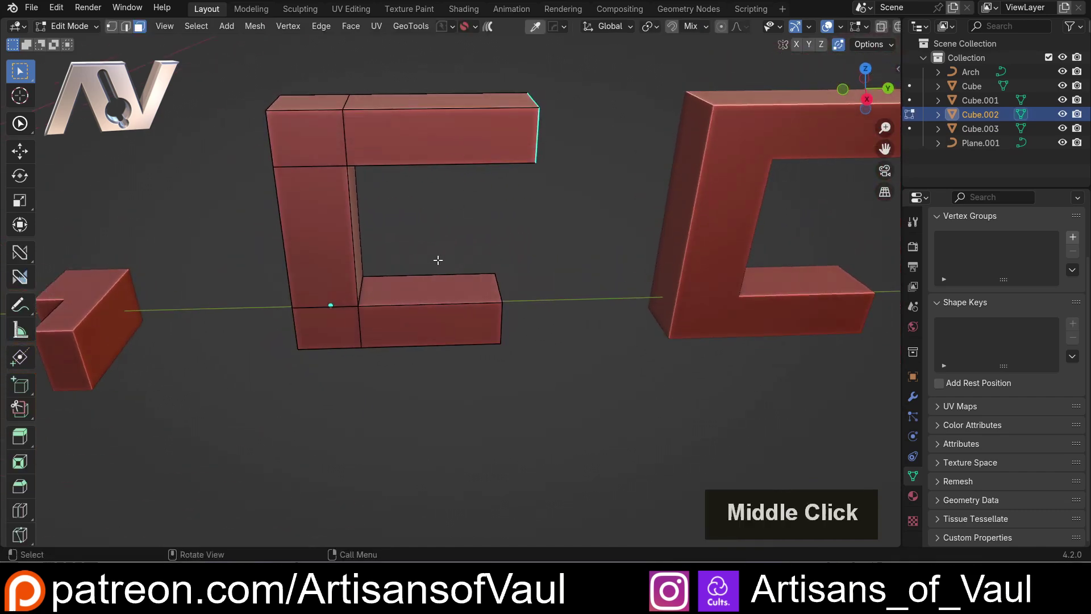
{"action": "scroll", "coordinate": [438, 260], "scroll_direction": "up", "scroll_amount": 2}
{"action": "scroll", "coordinate": [400, 241], "scroll_direction": "down", "scroll_amount": 3}
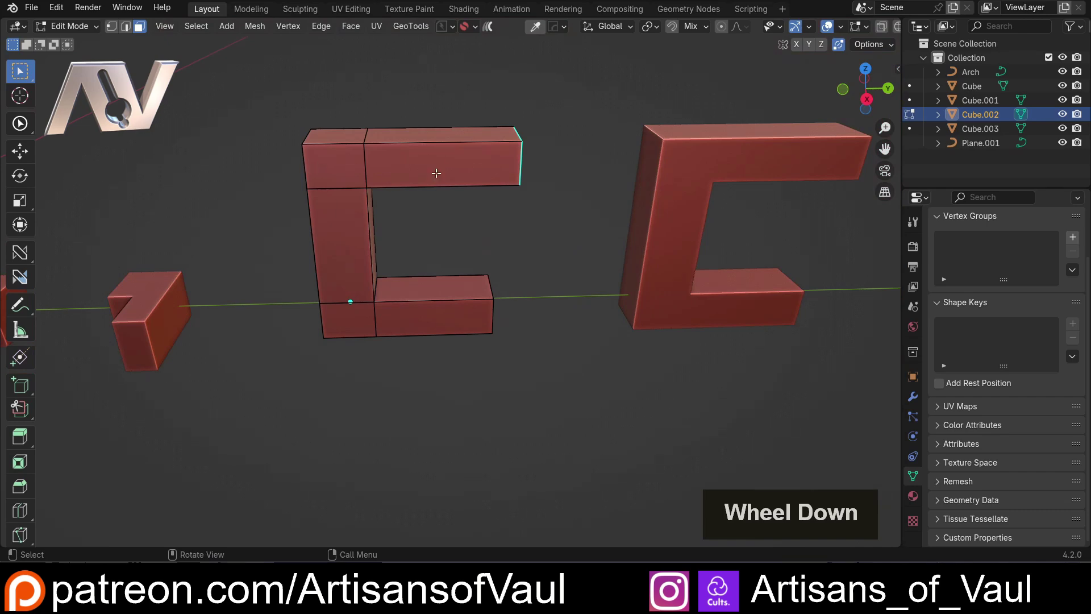
{"action": "scroll", "coordinate": [472, 293], "scroll_direction": "up", "scroll_amount": 3}
{"action": "scroll", "coordinate": [455, 266], "scroll_direction": "down", "scroll_amount": 4}
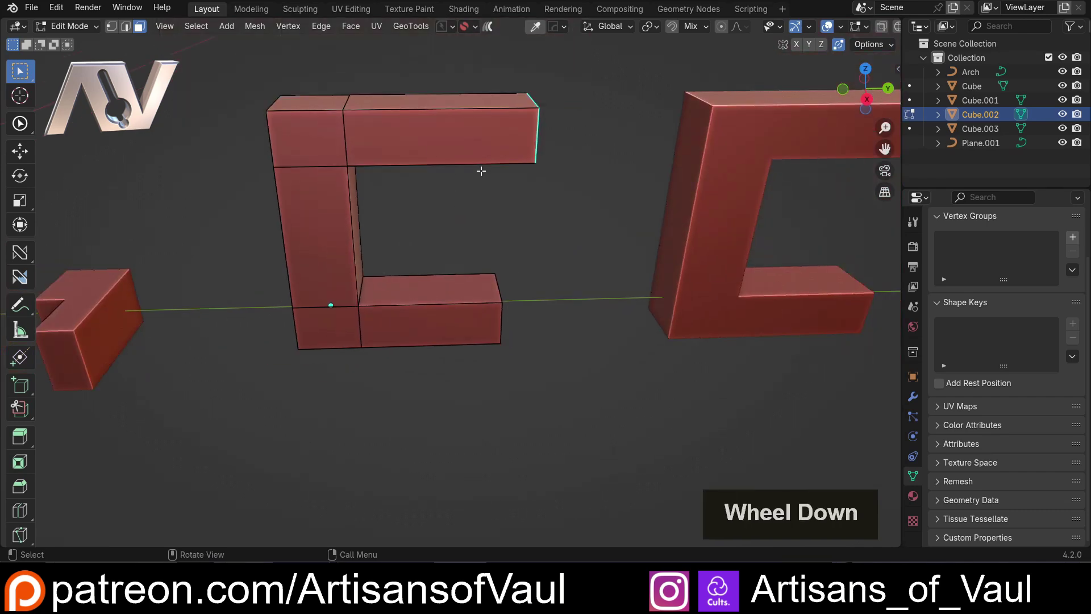
{"action": "middle_click_drag", "start_coordinate": [512, 248], "coordinate": [470, 317]}
{"action": "scroll", "coordinate": [449, 329], "scroll_direction": "up", "scroll_amount": 2}
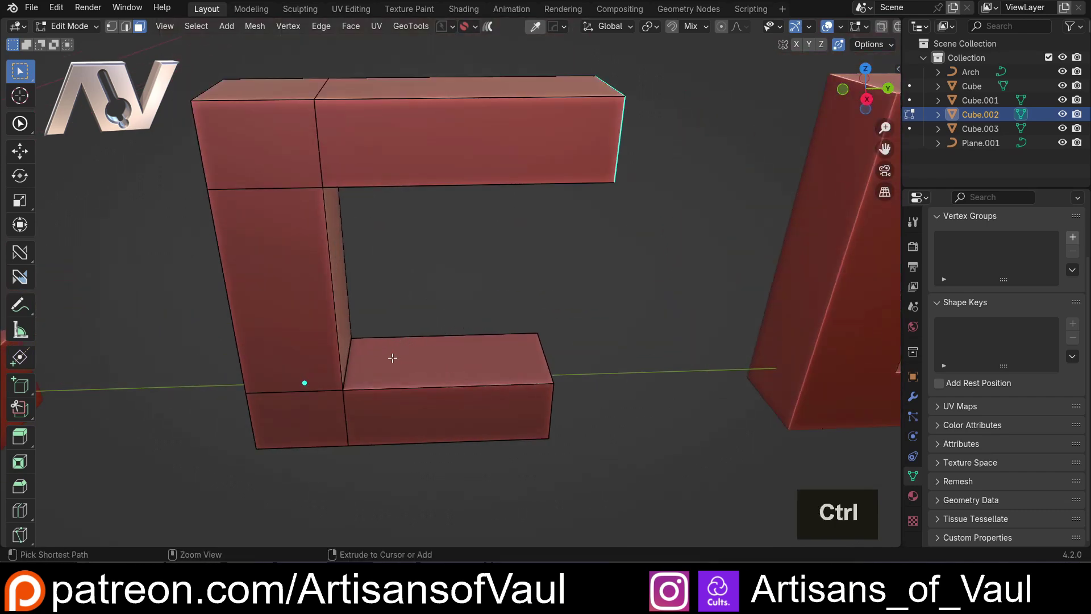
{"action": "key", "text": "ctrl+r"}
{"action": "left_click_drag", "start_coordinate": [390, 344], "coordinate": [423, 364]}
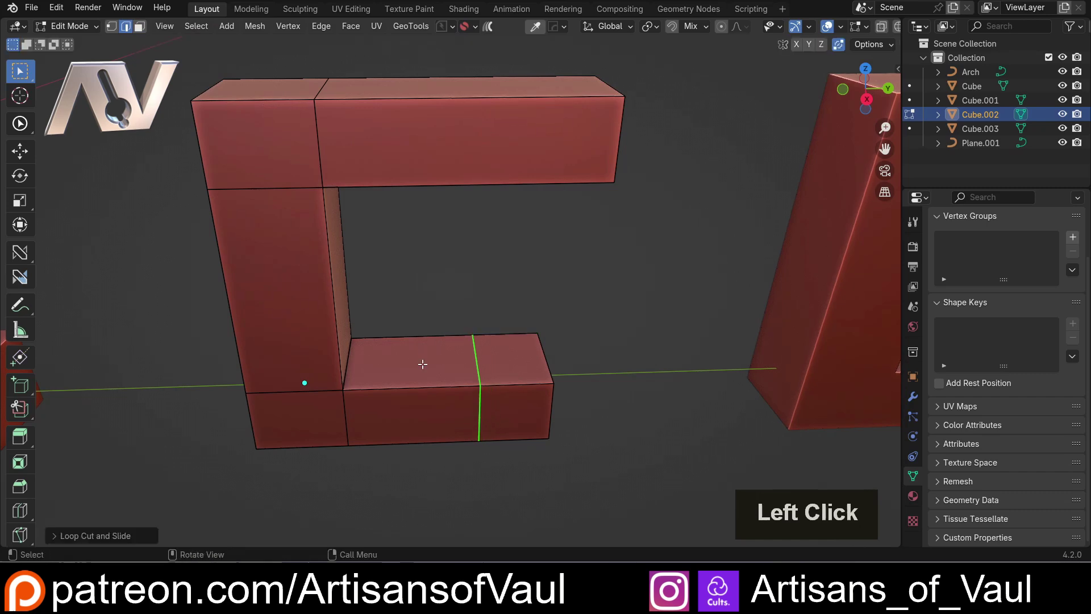
- In face select mode, select the top face of the bottom arm's end block and show the auto merge settings
{"action": "key", "text": "Tab"}
{"action": "left_click", "coordinate": [784, 323]}
{"action": "left_click", "coordinate": [500, 358]}
{"action": "middle_click_drag", "start_coordinate": [499, 358], "coordinate": [504, 295]}
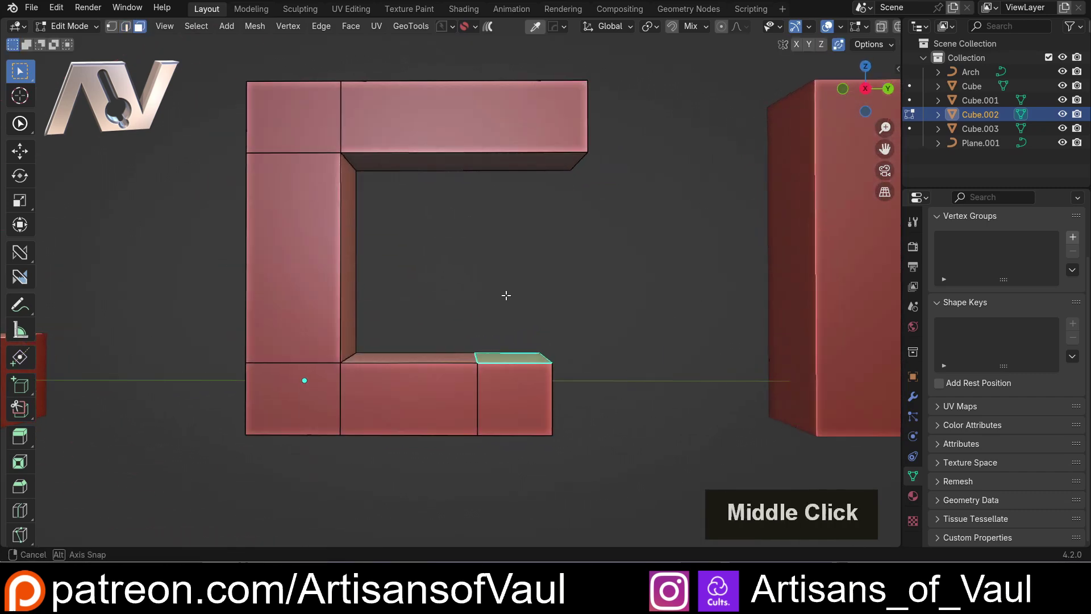
{"action": "left_click", "coordinate": [869, 44]}
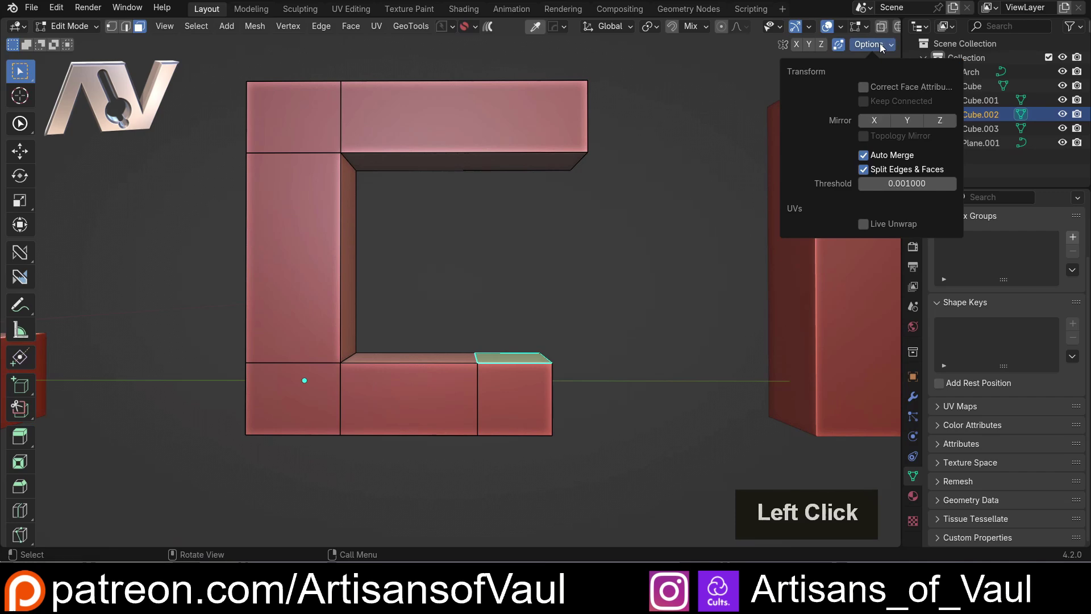
- Extrude the bottom arm's end face upward, snapping it to the top bar's underside
{"action": "key", "text": "Escape"}
{"action": "middle_click_drag", "start_coordinate": [472, 245], "coordinate": [478, 248], "text": "shift"}
{"action": "scroll", "coordinate": [466, 271], "scroll_direction": "up", "scroll_amount": 2}
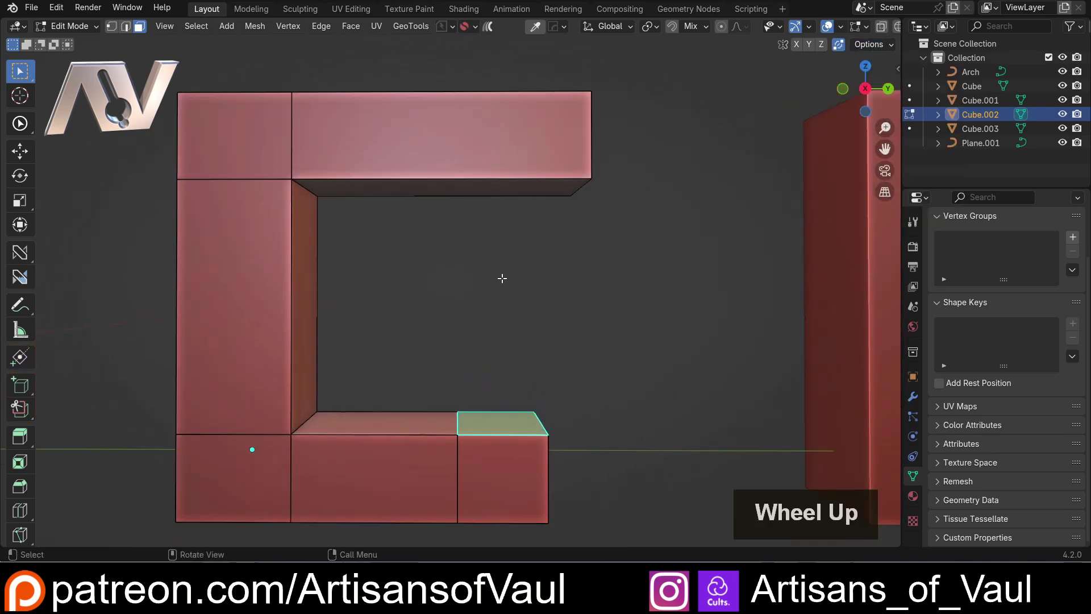
{"action": "key", "text": "e"}
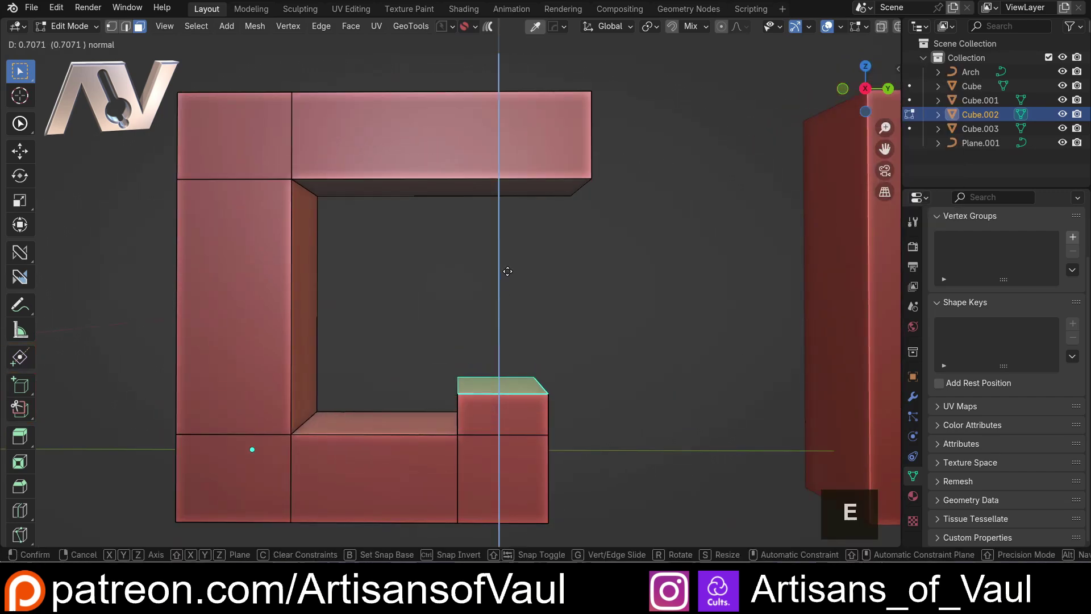
{"action": "key", "text": "ctrl"}
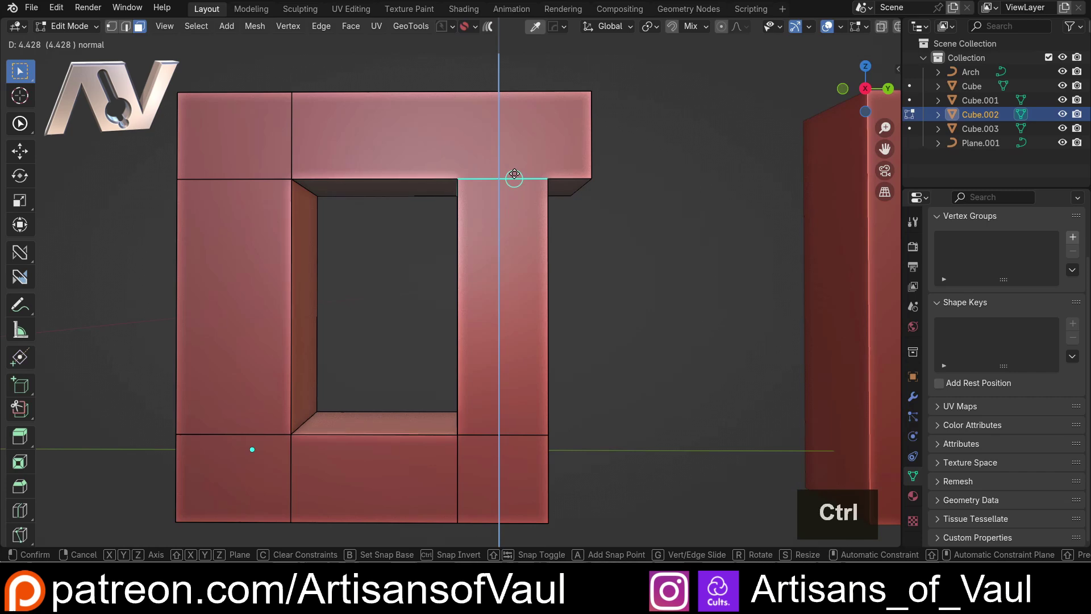
{"action": "left_click", "coordinate": [514, 174]}
- Select the beam's top edges and the pillar edges around the new joint
{"action": "key", "text": "Tab"}
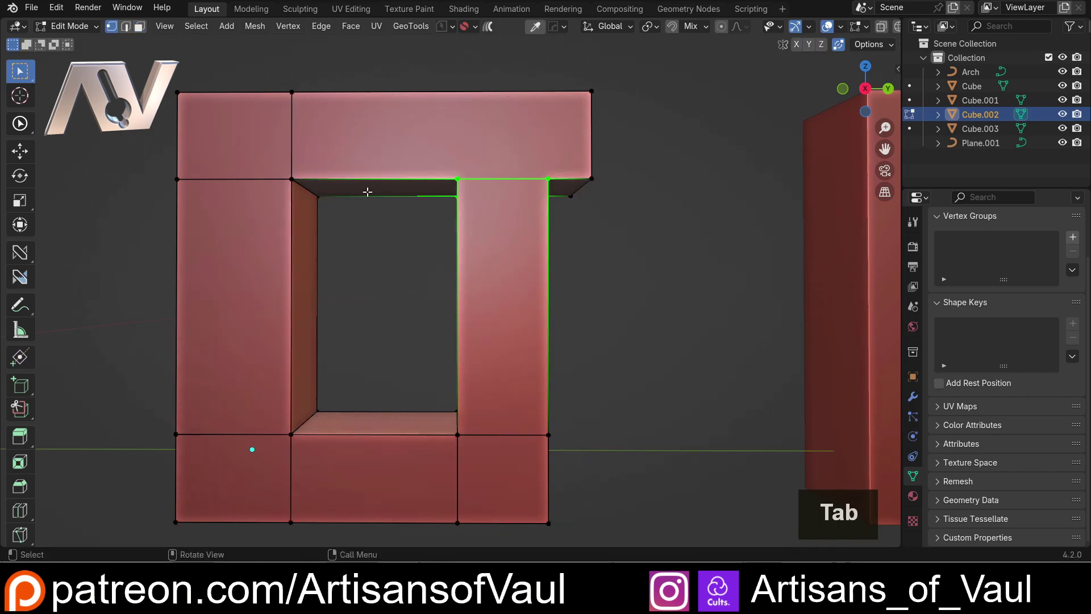
{"action": "mouse_move", "coordinate": [368, 192]}
{"action": "middle_mouse_down", "text": "shift"}
{"action": "mouse_move", "coordinate": [342, 272]}
{"action": "mouse_move", "coordinate": [466, 183]}
{"action": "middle_mouse_up", "text": "shift"}
{"action": "scroll", "coordinate": [342, 272], "scroll_direction": "up", "scroll_amount": 3}
{"action": "key", "text": "Tab"}
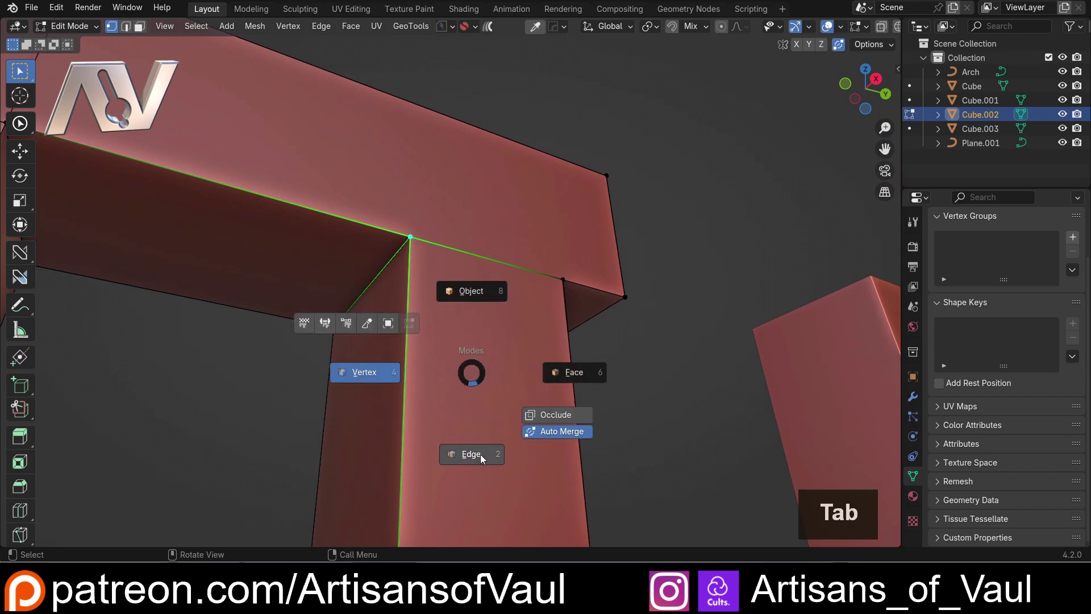
{"action": "left_click", "coordinate": [340, 207]}
{"action": "middle_click_drag", "start_coordinate": [473, 245], "coordinate": [463, 246]}
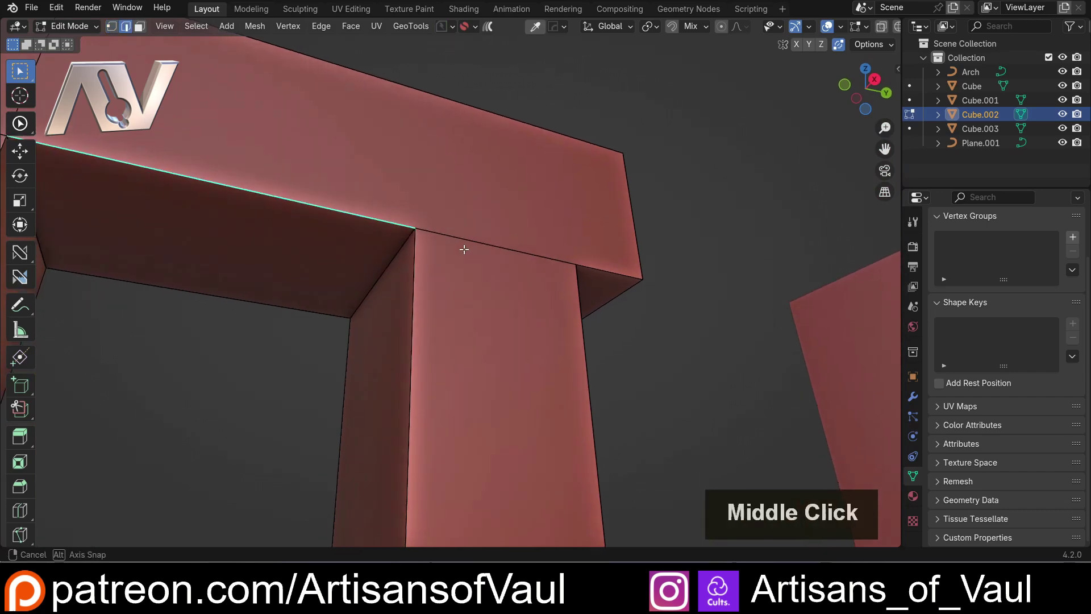
{"action": "left_click", "coordinate": [559, 260]}
{"action": "double_click", "coordinate": [508, 249]}
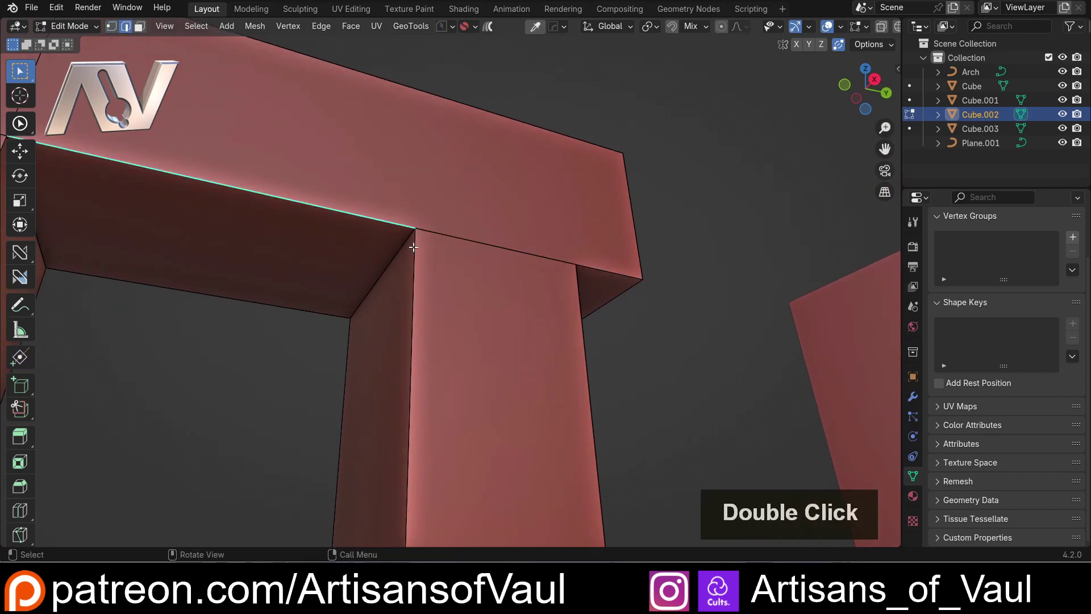
{"action": "left_click", "coordinate": [522, 250]}
{"action": "double_click", "coordinate": [588, 251]}
{"action": "left_click", "coordinate": [591, 261]}
{"action": "middle_click_drag", "start_coordinate": [591, 262], "coordinate": [434, 306]}
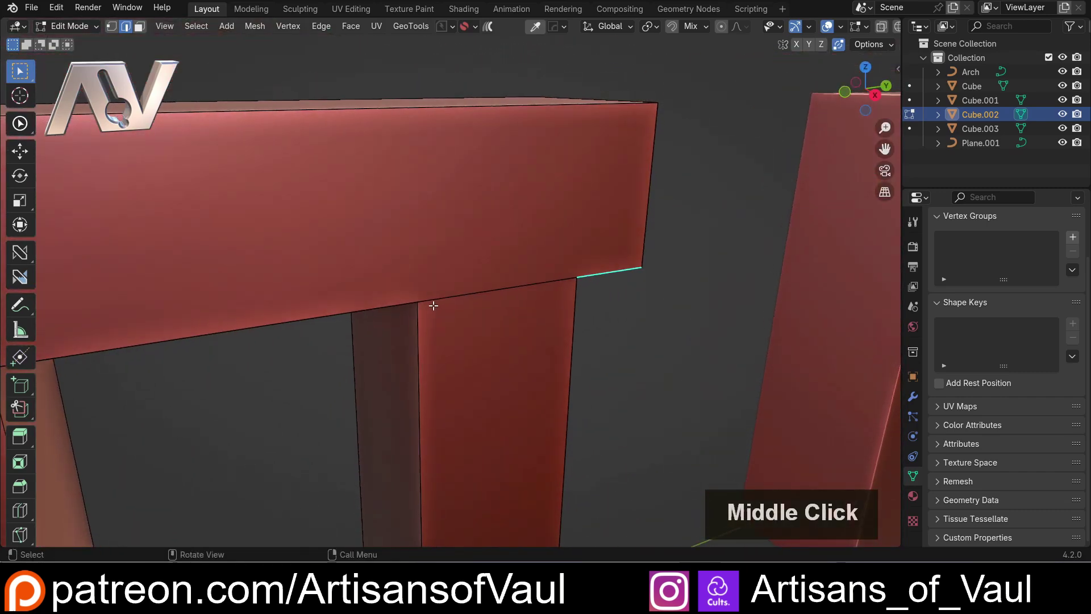
- In wireframe, delete the pillar's top face buried in the beam, then return to solid Object Mode
{"action": "key", "text": "shift+z"}
{"action": "key", "text": "Tab"}
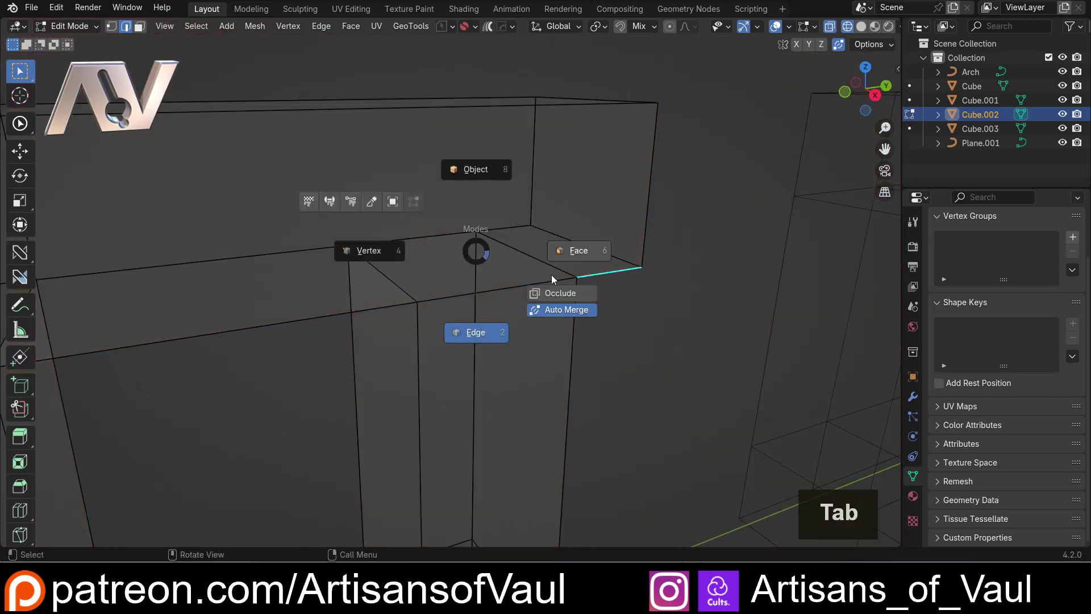
{"action": "left_click", "coordinate": [444, 257]}
{"action": "key", "text": "shift+z"}
{"action": "mouse_move", "coordinate": [444, 257]}
{"action": "middle_mouse_down"}
{"action": "mouse_move", "coordinate": [463, 316]}
{"action": "mouse_move", "coordinate": [466, 296]}
{"action": "middle_mouse_up"}
{"action": "key", "text": "shift+z"}
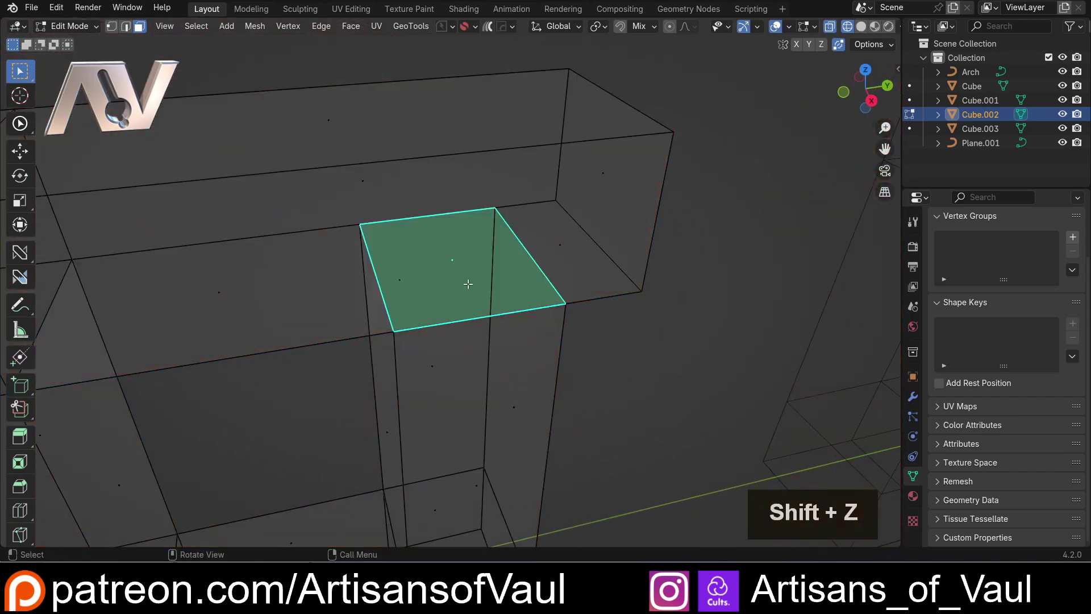
{"action": "key", "text": "x"}
{"action": "left_click", "coordinate": [443, 316]}
{"action": "key", "text": "Tab"}
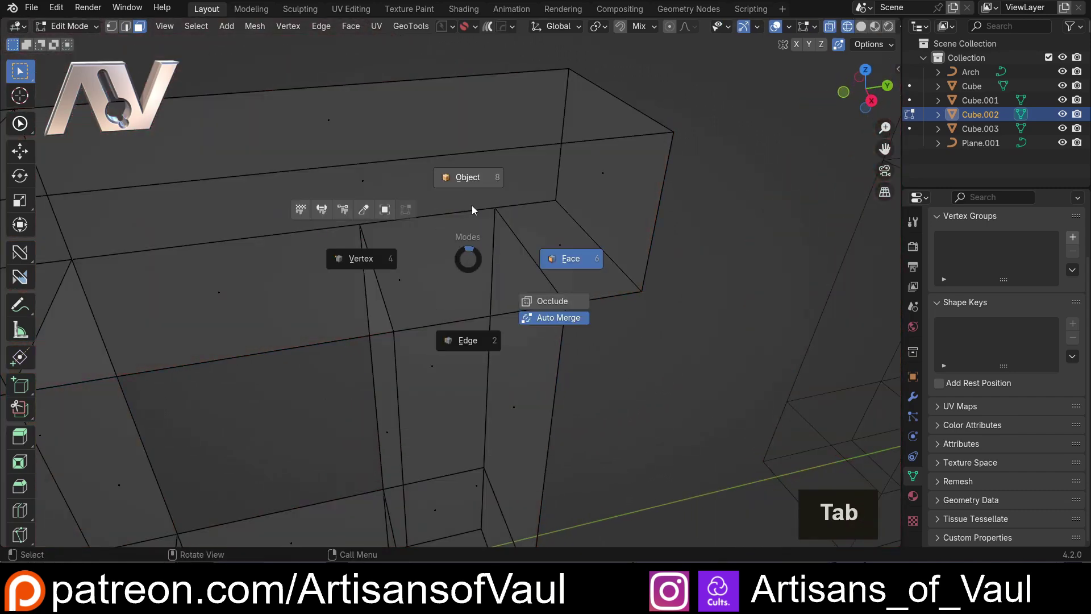
{"action": "left_click", "coordinate": [472, 210]}
{"action": "key", "text": "shift+z"}
- On Cube.003 in Edit Mode, add loop cuts near the ends of the bottom and top arms
{"action": "mouse_move", "coordinate": [539, 308]}
{"action": "middle_mouse_down"}
{"action": "mouse_move", "coordinate": [654, 312]}
{"action": "mouse_move", "coordinate": [312, 212]}
{"action": "middle_mouse_up"}
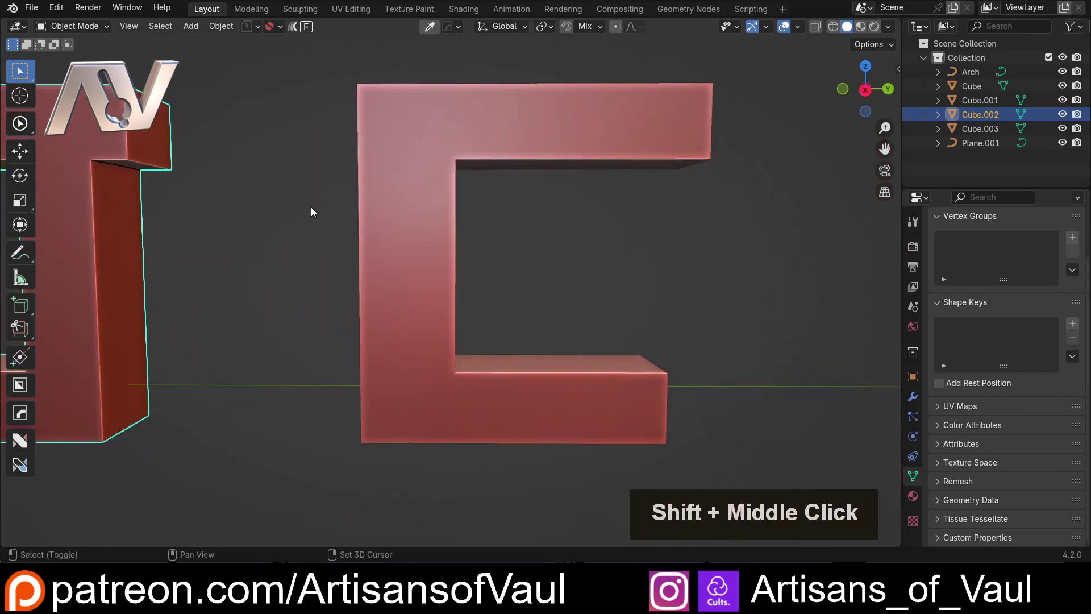
{"action": "middle_click_drag", "start_coordinate": [581, 281], "coordinate": [476, 217], "text": "shift"}
{"action": "left_click", "coordinate": [456, 390]}
{"action": "key", "text": "Tab"}
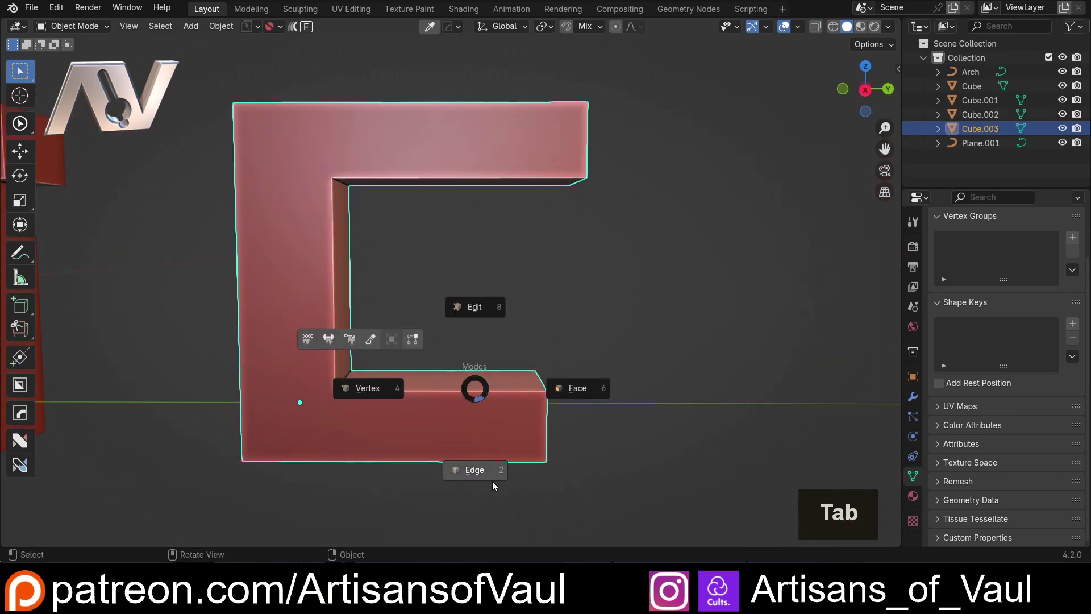
{"action": "left_click", "coordinate": [492, 483]}
{"action": "key", "text": "ctrl+r"}
{"action": "left_click", "coordinate": [441, 387]}
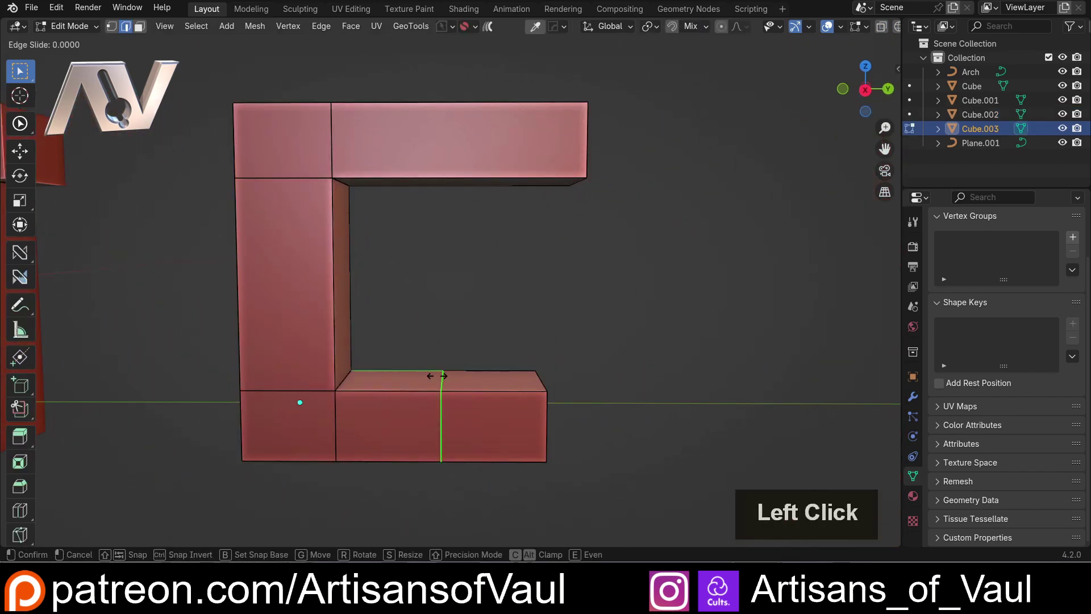
{"action": "left_click", "coordinate": [480, 379]}
{"action": "key", "text": "ctrl+r"}
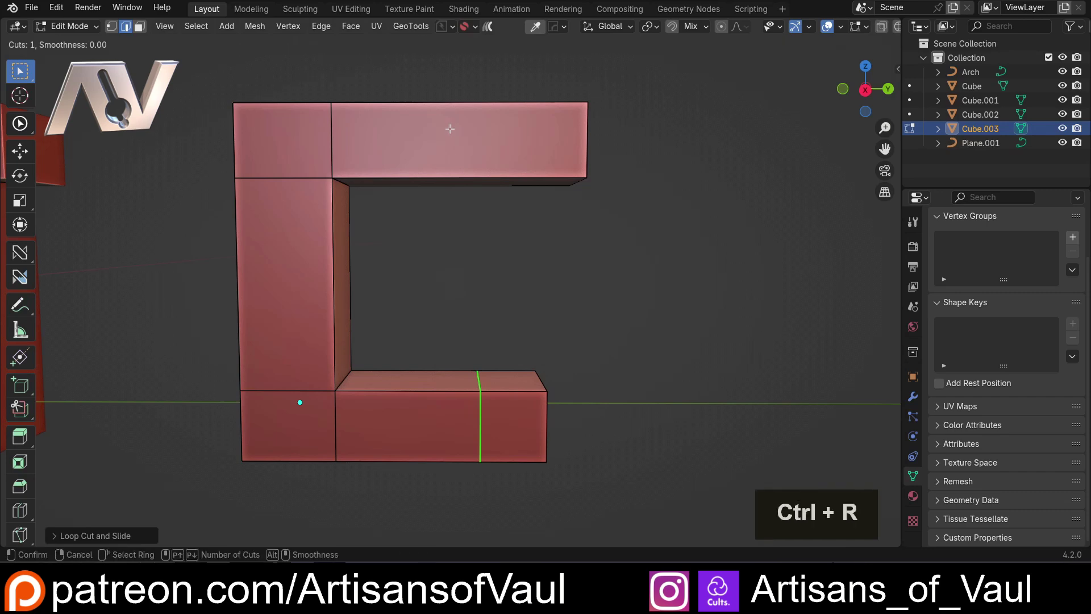
{"action": "left_click", "coordinate": [448, 112]}
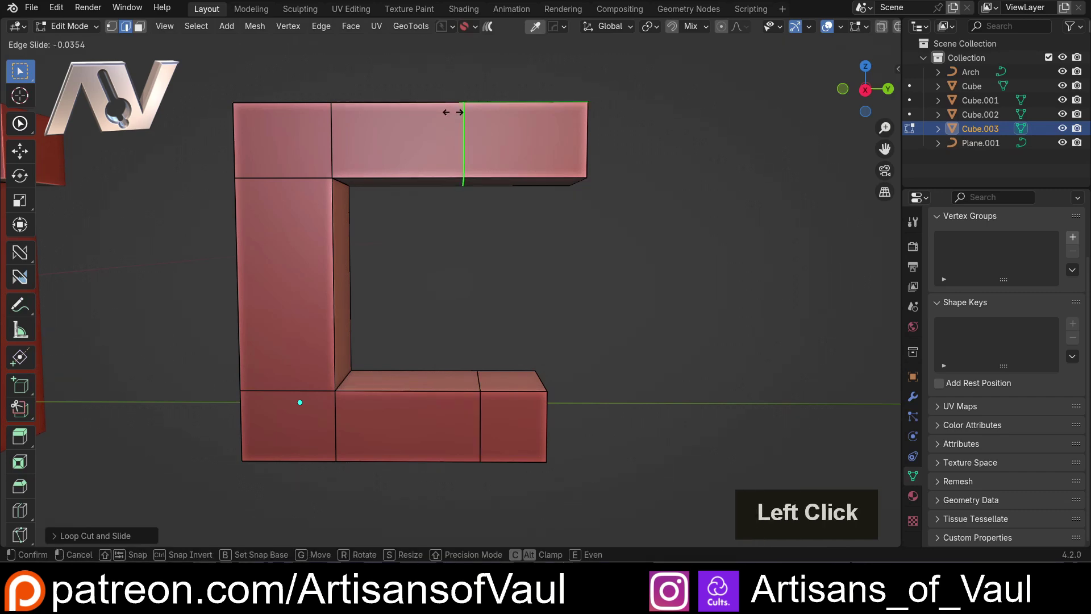
{"action": "left_click", "coordinate": [448, 113]}
- Lower the top arm's outer lower corner vertex along Z so the arm end slants
{"action": "key", "text": "Tab"}
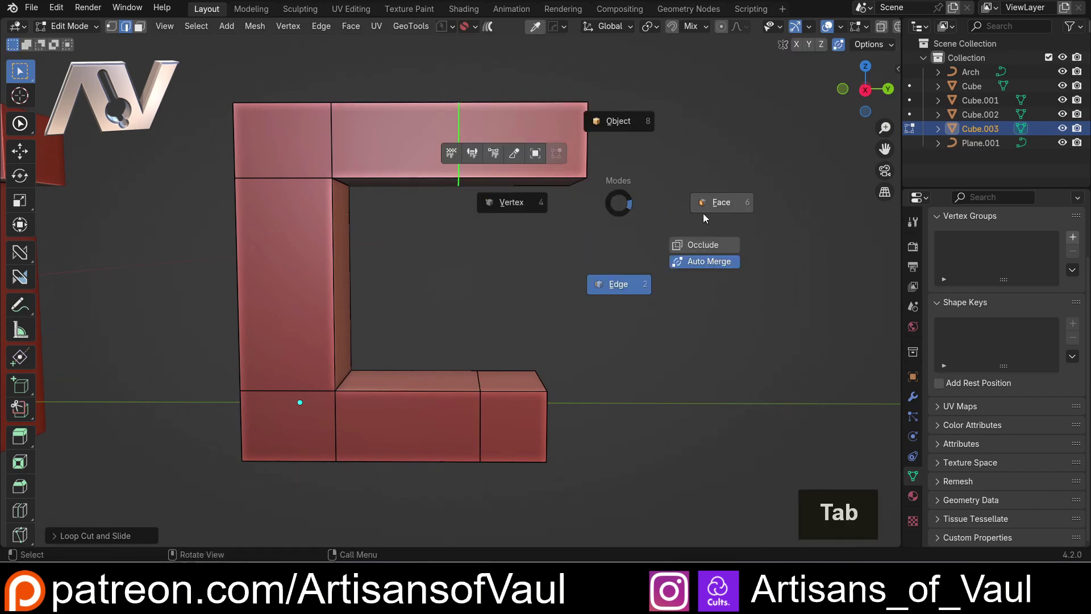
{"action": "left_click", "coordinate": [530, 205]}
{"action": "left_click", "coordinate": [584, 181]}
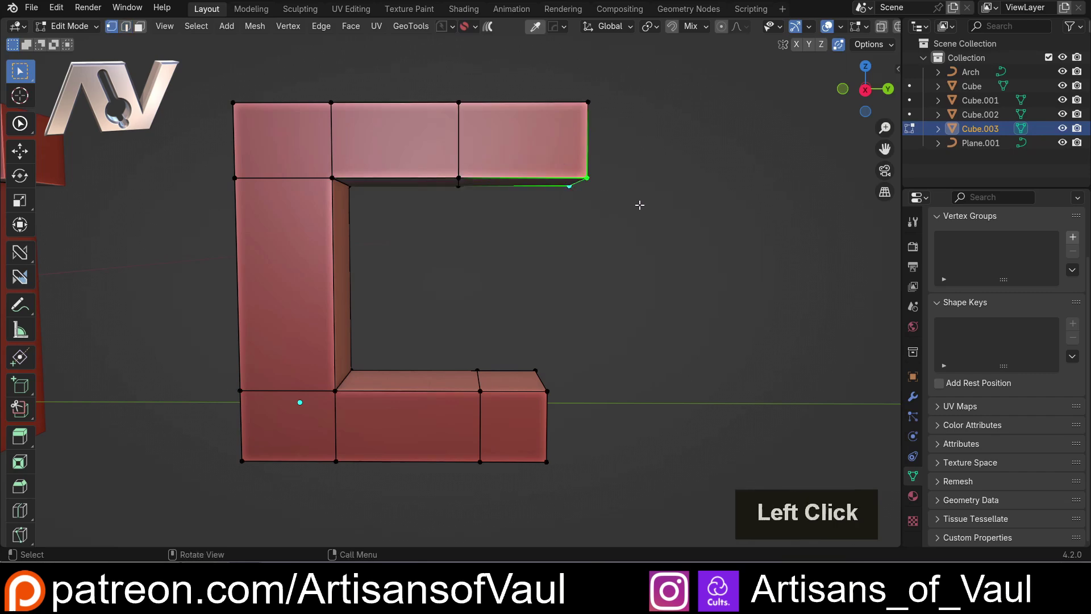
{"action": "key", "text": "g"}
{"action": "key", "text": "z"}
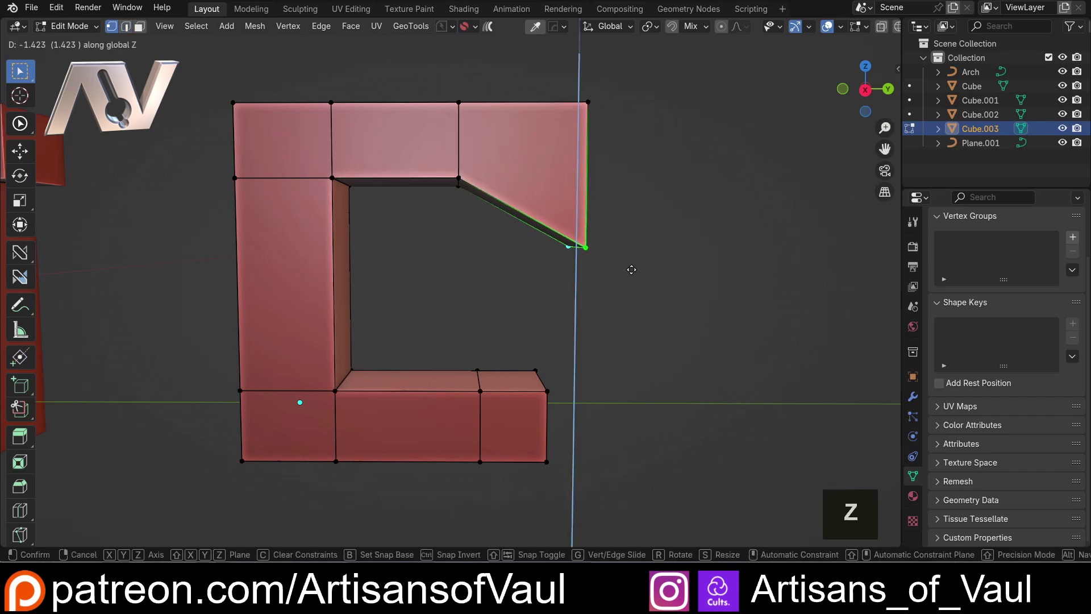
{"action": "left_click", "coordinate": [632, 269]}
{"action": "key", "text": "Tab"}
{"action": "left_click", "coordinate": [504, 309]}
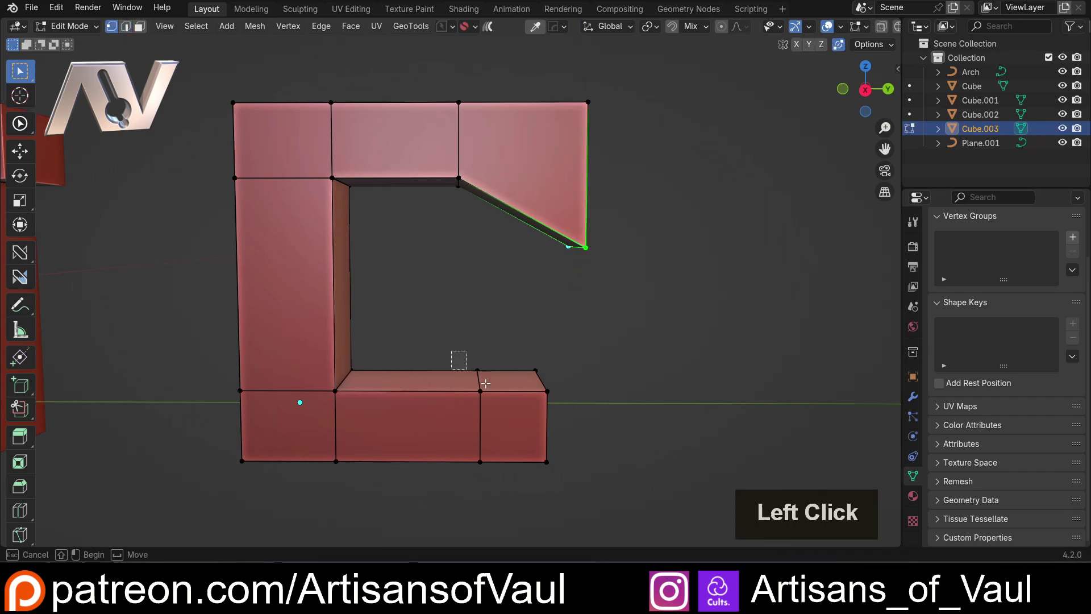
- Extrude the bottom arm's end face up into a pillar snapped to the slanted edge
{"action": "left_click_drag", "start_coordinate": [485, 384], "coordinate": [551, 397]}
{"action": "scroll", "coordinate": [531, 369], "scroll_direction": "up", "scroll_amount": 2}
{"action": "middle_click_drag", "start_coordinate": [546, 398], "coordinate": [534, 375], "text": "shift"}
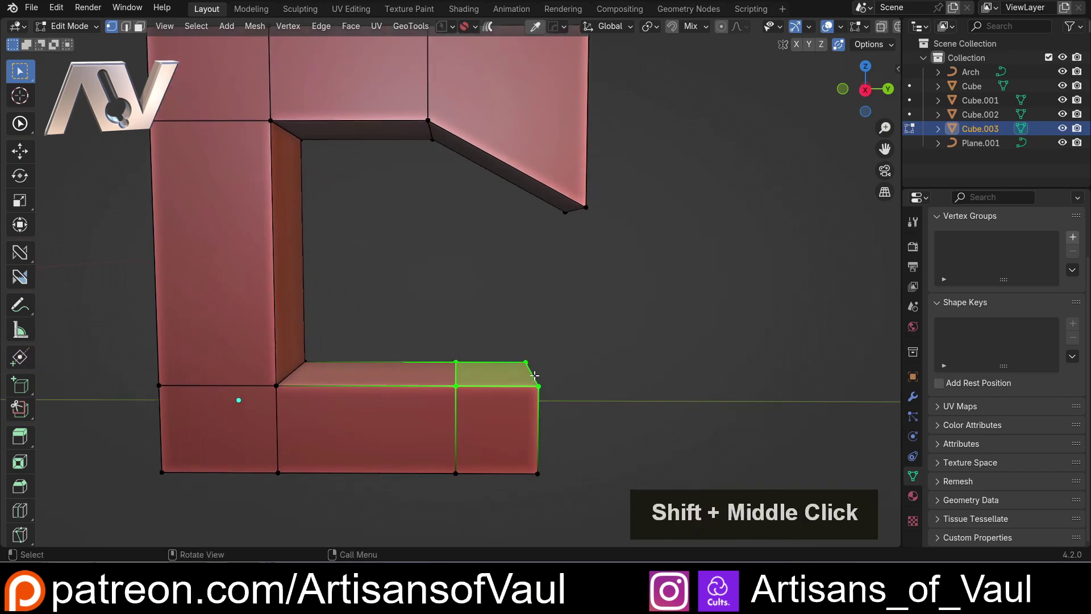
{"action": "key", "text": "e"}
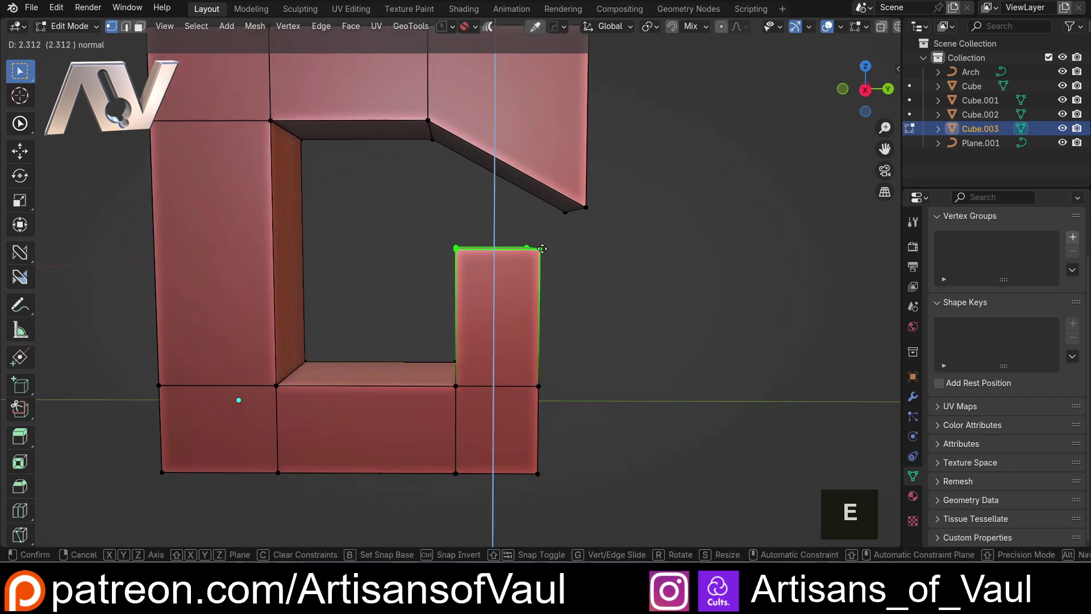
{"action": "key", "text": "ctrl"}
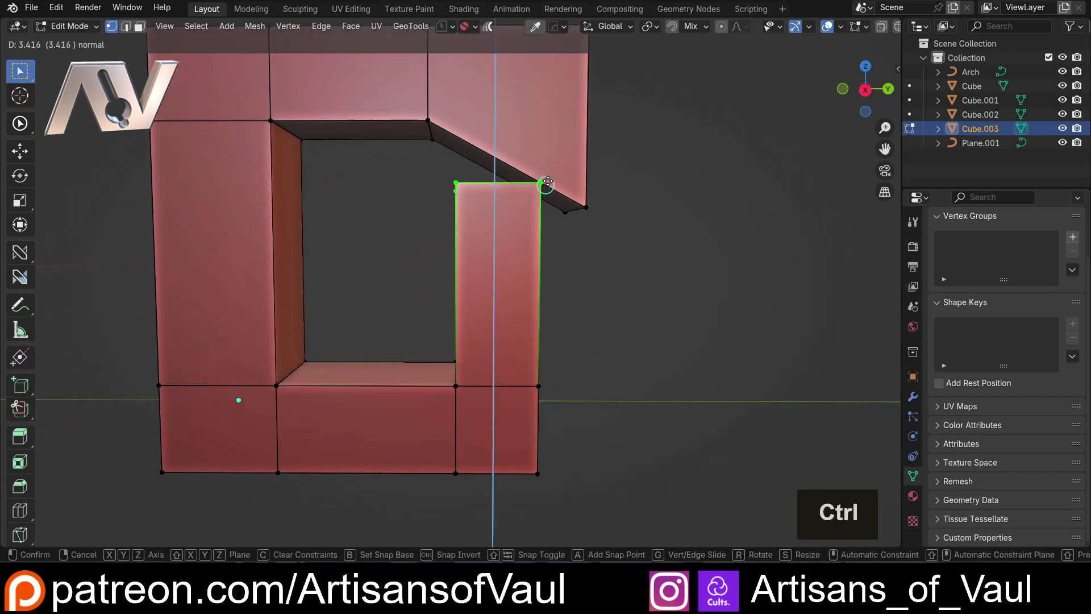
{"action": "left_click", "coordinate": [548, 182]}
- Move the new pillar's top-left vertex vertically onto the slanted edge
{"action": "middle_click_drag", "start_coordinate": [542, 224], "coordinate": [523, 250]}
{"action": "scroll", "coordinate": [499, 275], "scroll_direction": "up", "scroll_amount": 2}
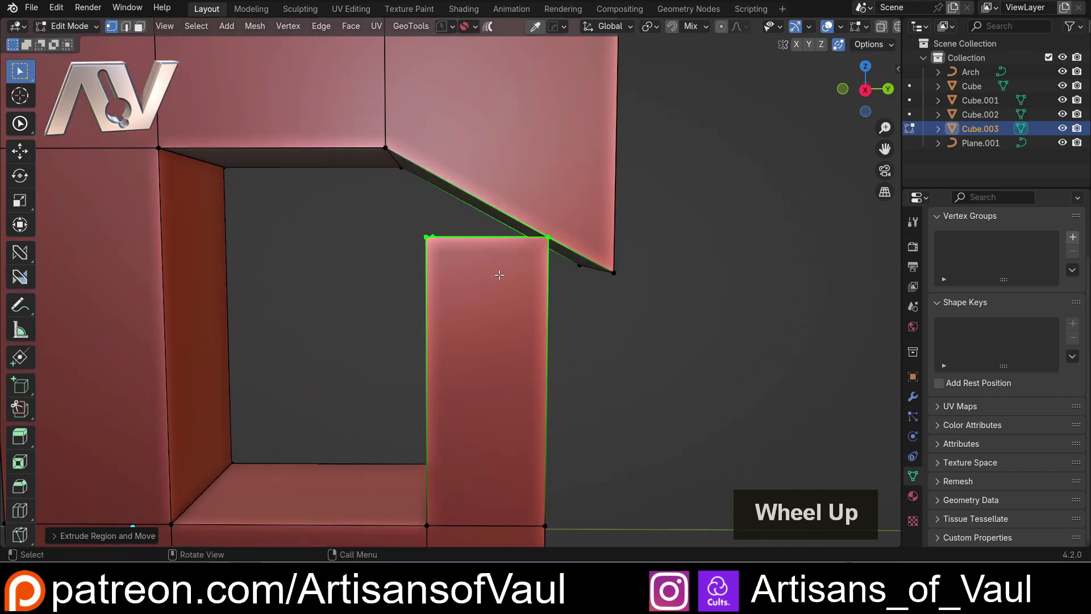
{"action": "left_click", "coordinate": [430, 251]}
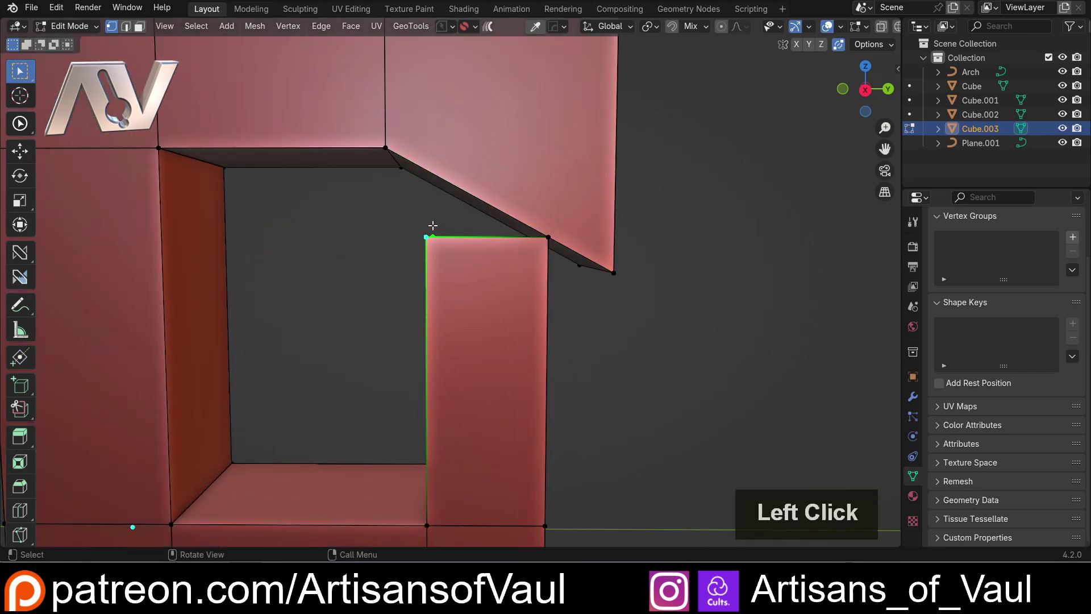
{"action": "key", "text": "g"}
{"action": "key", "text": "z"}
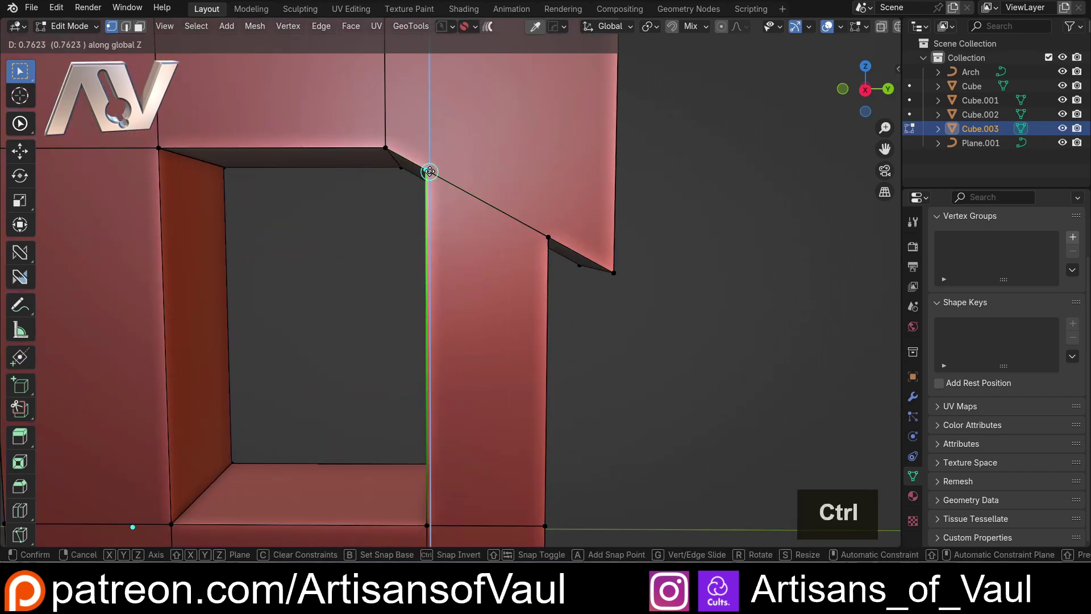
{"action": "left_click", "coordinate": [429, 172]}
{"action": "scroll", "coordinate": [431, 227], "scroll_direction": "down", "scroll_amount": 3}
{"action": "middle_click_drag", "start_coordinate": [432, 228], "coordinate": [466, 239]}
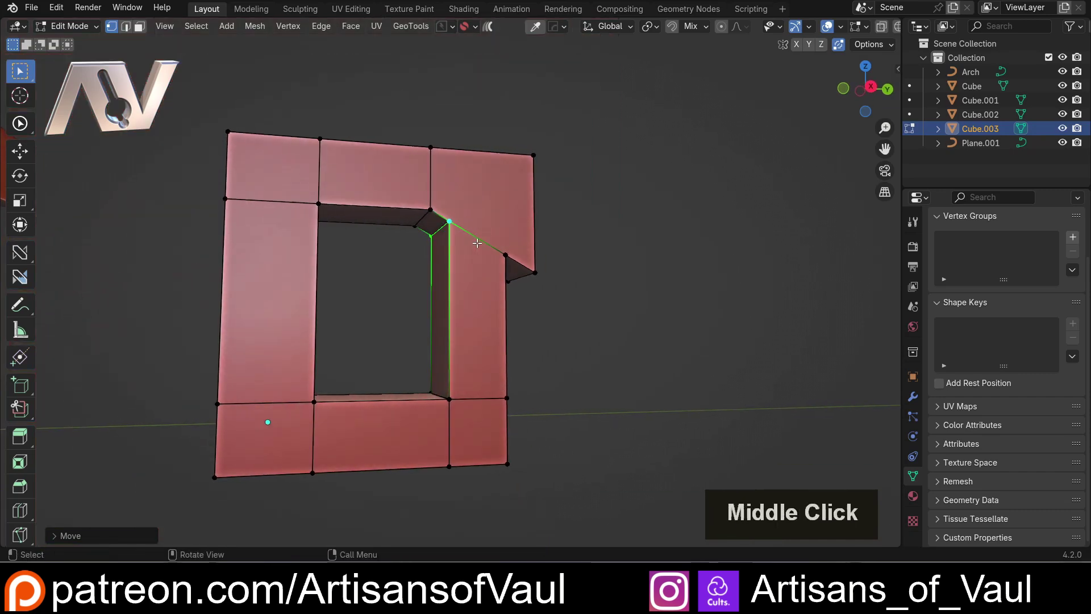
{"action": "scroll", "coordinate": [493, 243], "scroll_direction": "up", "scroll_amount": 3}
{"action": "left_click", "coordinate": [540, 231]}
{"action": "scroll", "coordinate": [540, 232], "scroll_direction": "up", "scroll_amount": 2}
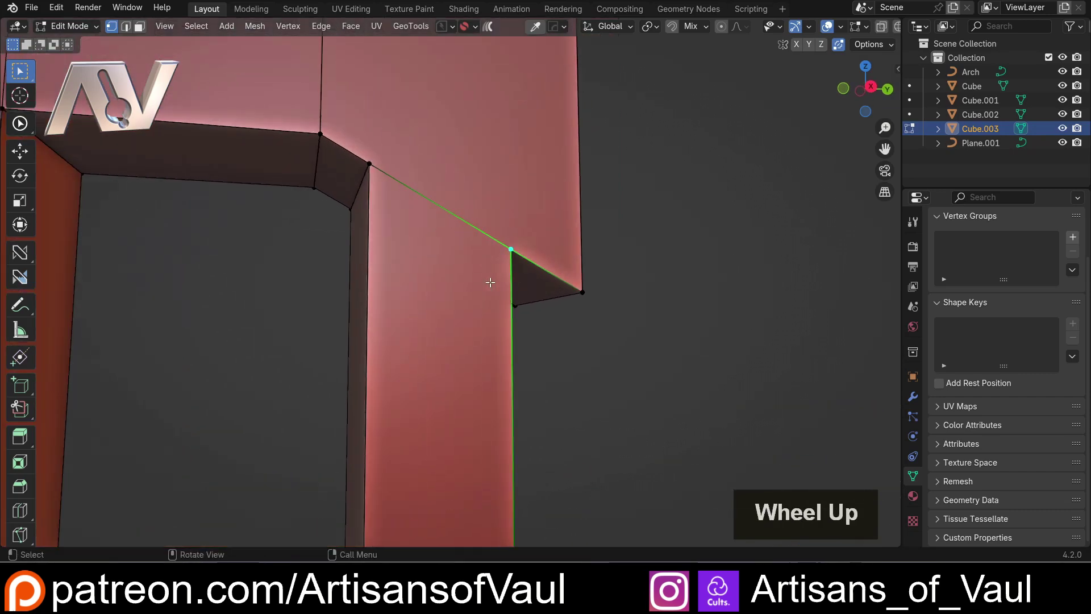
{"action": "key", "text": "g"}
{"action": "key", "text": "Escape"}
{"action": "middle_click_drag", "start_coordinate": [505, 245], "coordinate": [470, 232]}
- In wireframe, delete the face buried inside the joint and return to solid Object Mode
{"action": "key", "text": "shift+z"}
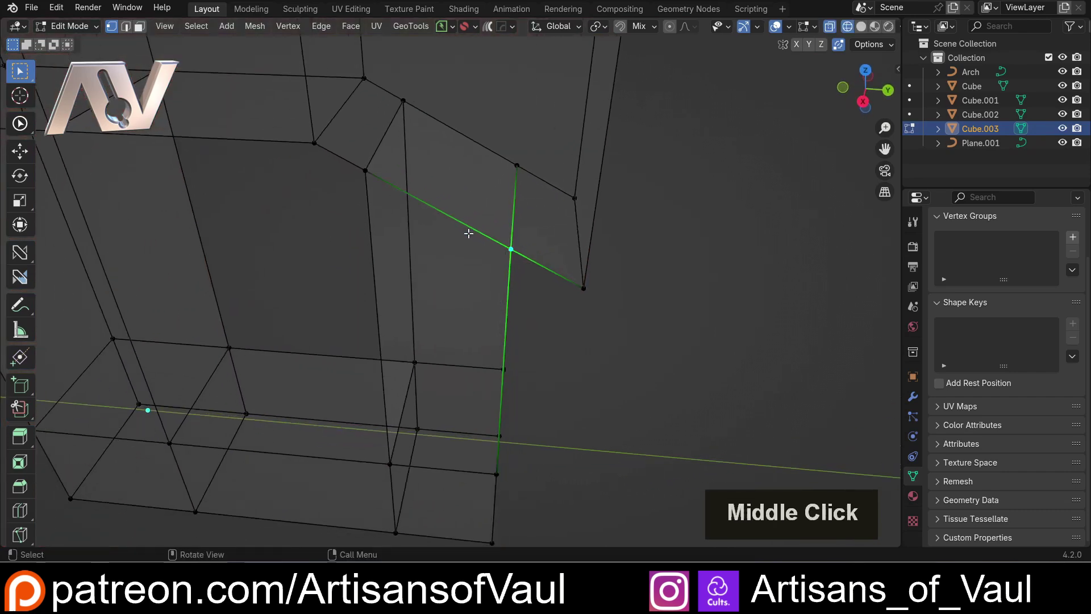
{"action": "key", "text": "Tab"}
{"action": "left_click", "coordinate": [568, 233]}
{"action": "left_click", "coordinate": [470, 177]}
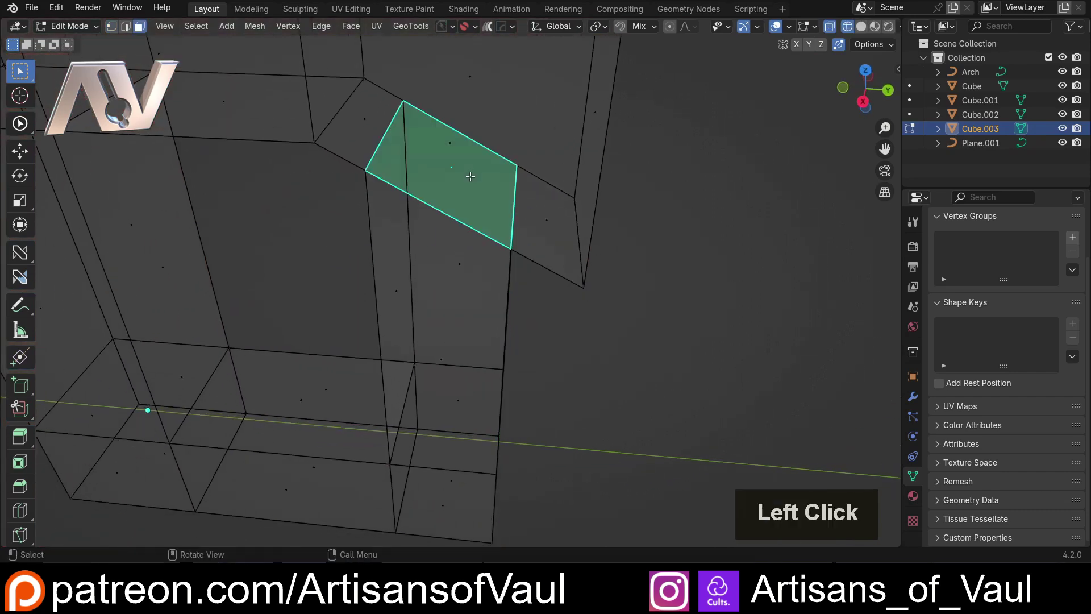
{"action": "key", "text": "x"}
{"action": "left_click", "coordinate": [637, 236]}
{"action": "key", "text": "Tab"}
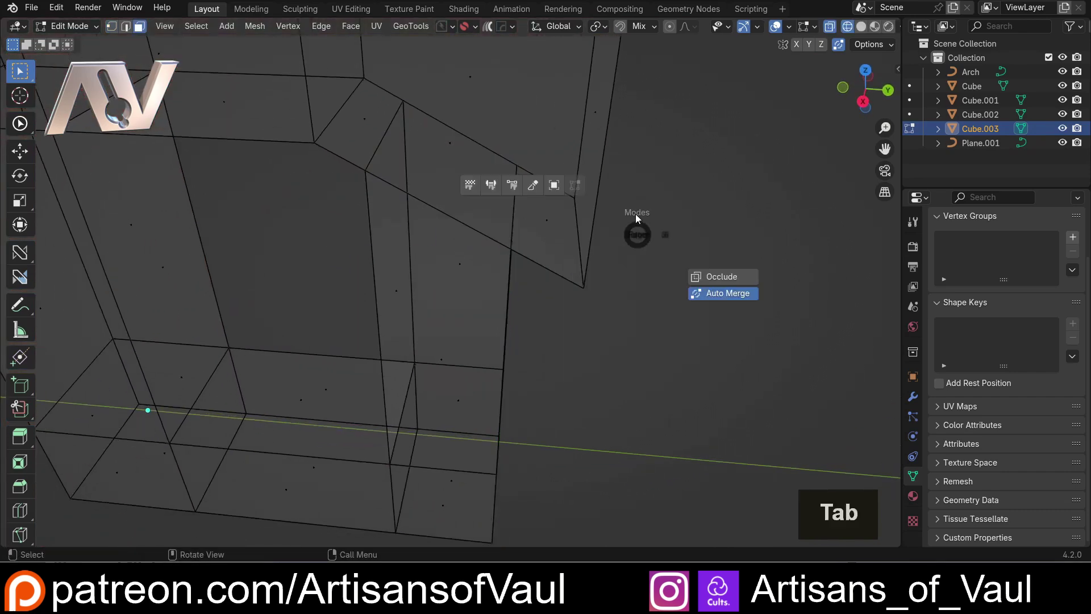
{"action": "key", "text": "shift+z"}
{"action": "left_click", "coordinate": [571, 299]}
{"action": "mouse_move", "coordinate": [571, 299]}
{"action": "middle_mouse_down"}
{"action": "mouse_move", "coordinate": [495, 286]}
{"action": "mouse_move", "coordinate": [409, 251]}
{"action": "mouse_move", "coordinate": [495, 276]}
{"action": "middle_mouse_up"}
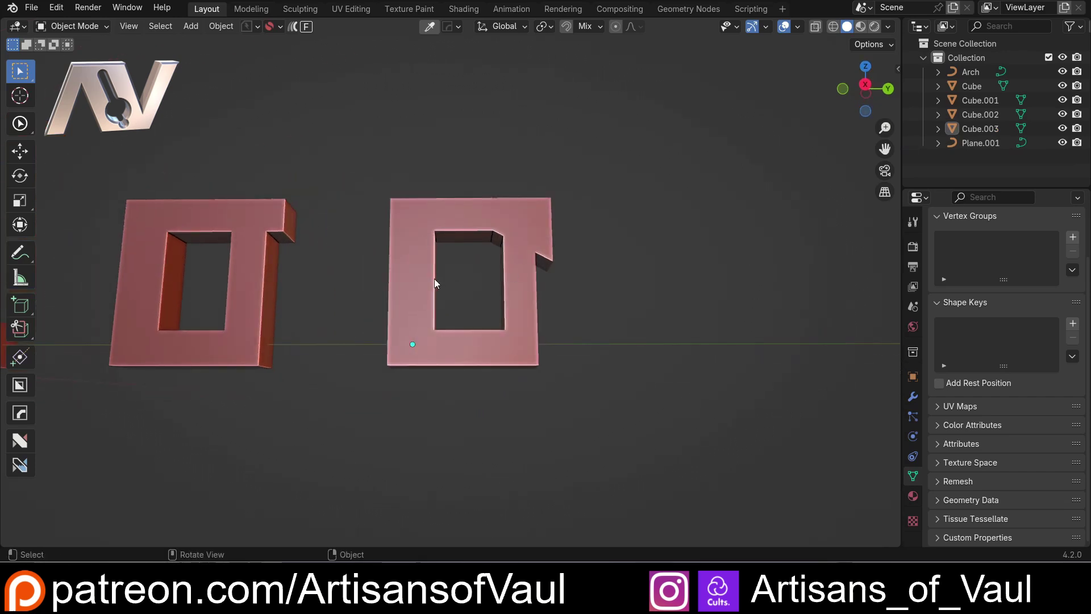
{"action": "middle_click_drag", "start_coordinate": [347, 219], "coordinate": [316, 275]}
{"action": "scroll", "coordinate": [312, 261], "scroll_direction": "down", "scroll_amount": 3}
{"action": "scroll", "coordinate": [279, 278], "scroll_direction": "up", "scroll_amount": 2}
{"action": "scroll", "coordinate": [308, 298], "scroll_direction": "up", "scroll_amount": 2}
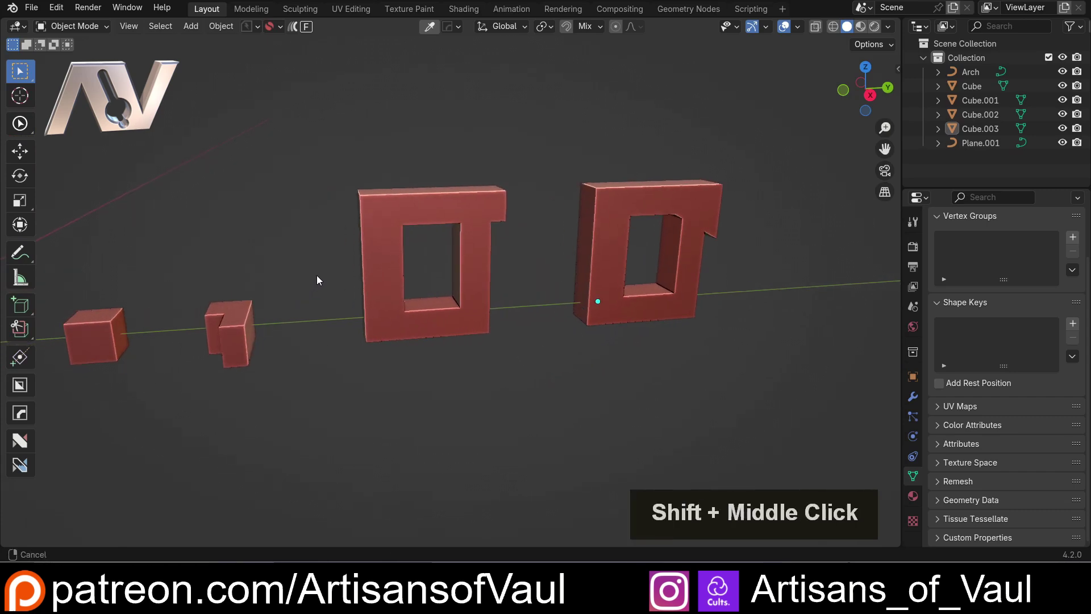